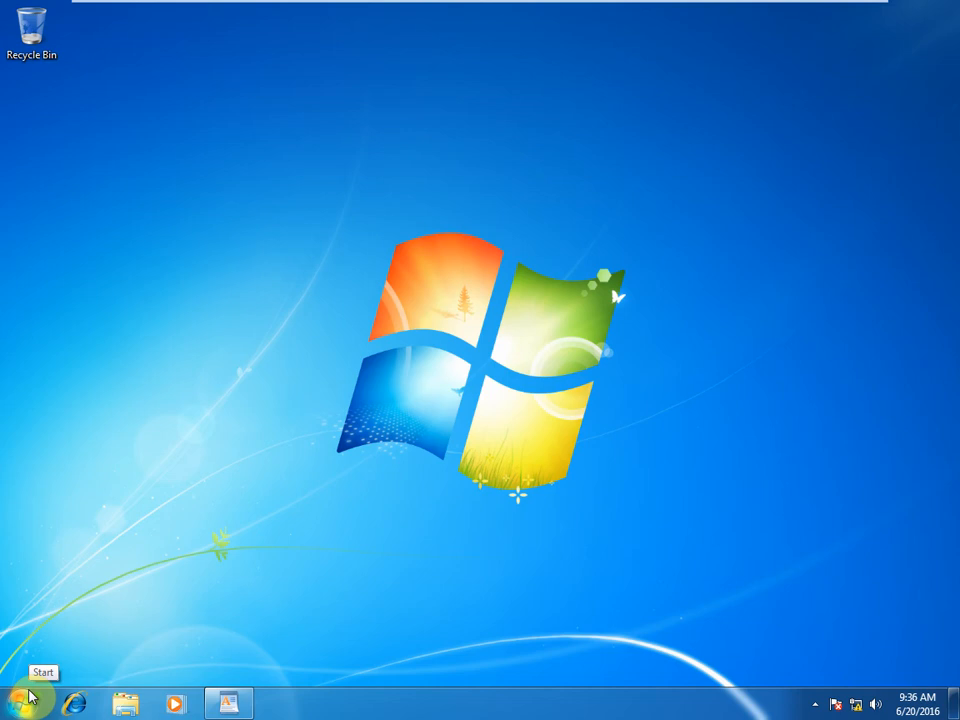
# Step: Switch to the Windows Server 2012 virtual machine and back to the Windows 7 one
pyautogui.moveTo(252, 699)
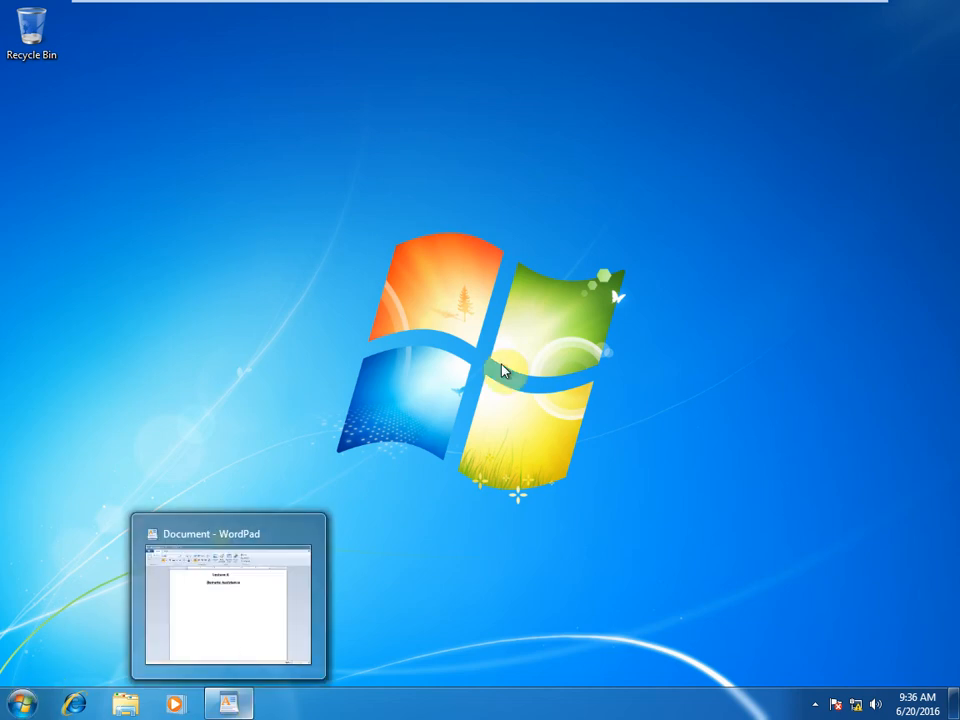
pyautogui.moveTo(467, 9)
pyautogui.click(316, 14)
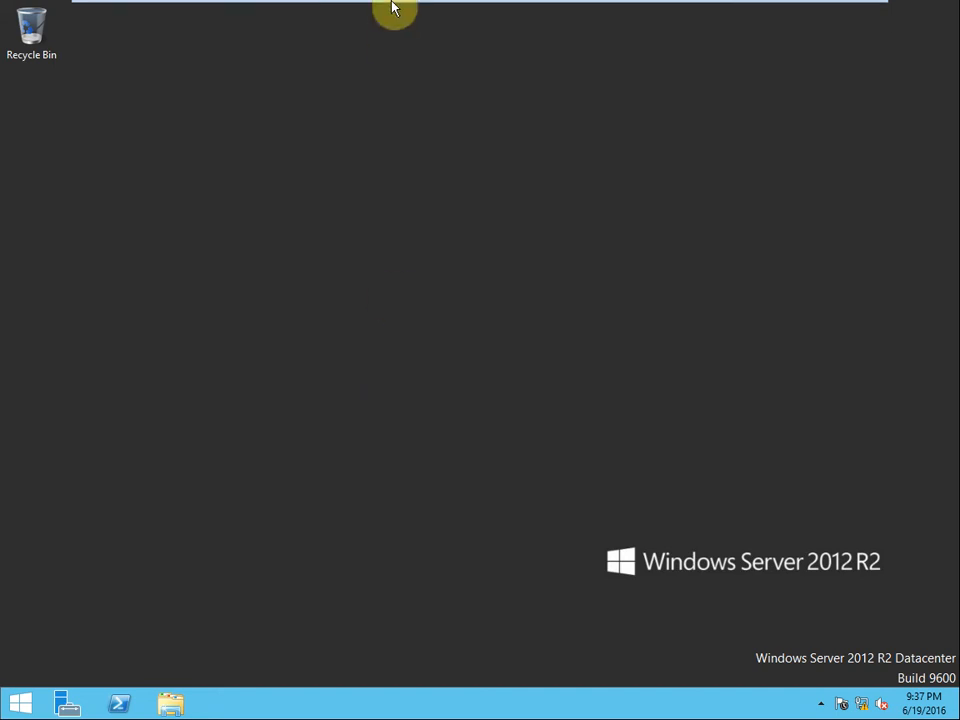
pyautogui.moveTo(321, 11)
pyautogui.click(220, 13)
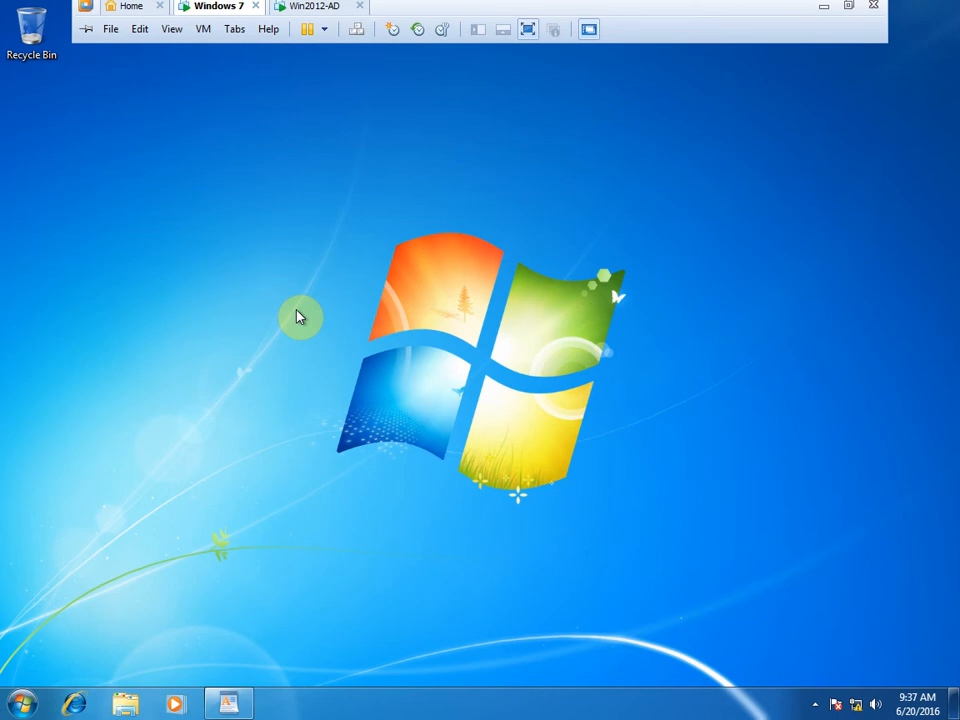
pyautogui.moveTo(420, 6)
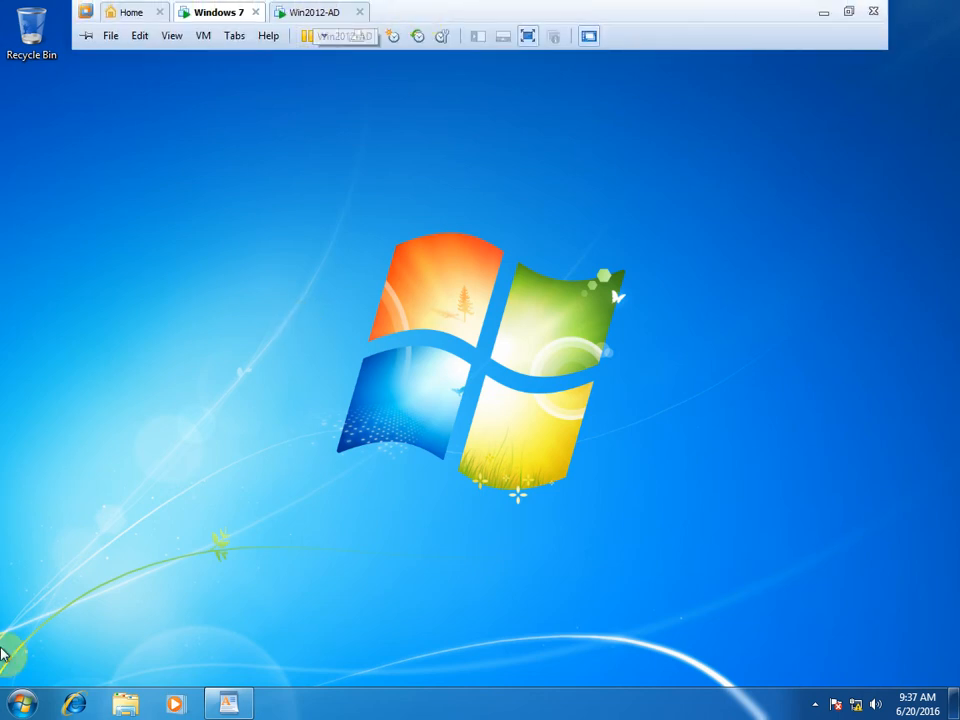
# Step: Search the Start menu for 'remote' and launch Windows Remote Assistance
pyautogui.click(24, 704)
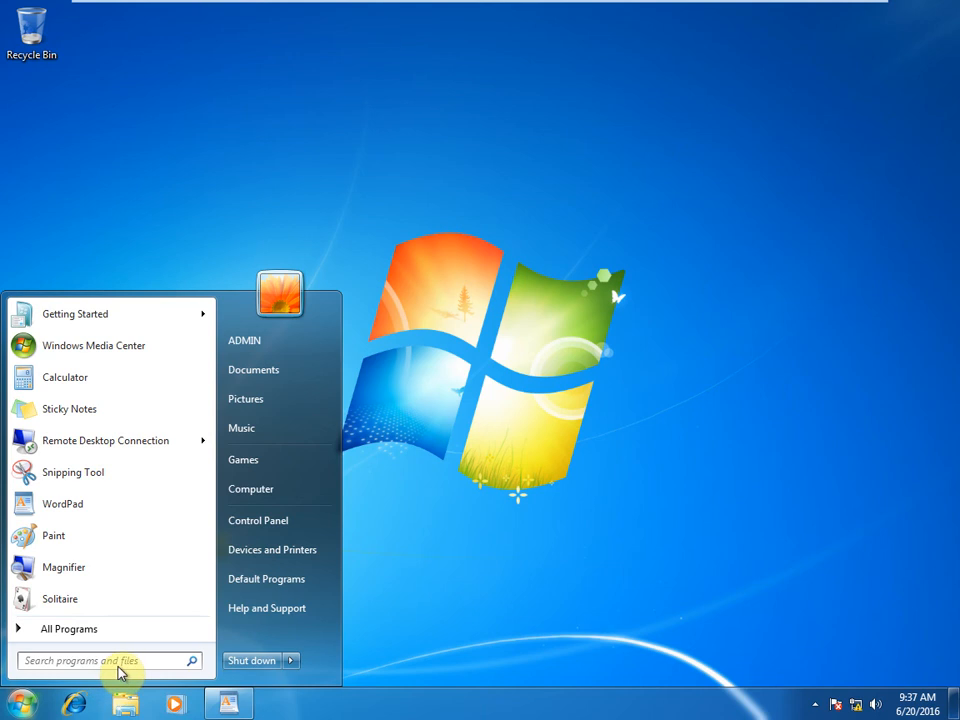
pyautogui.write('re')
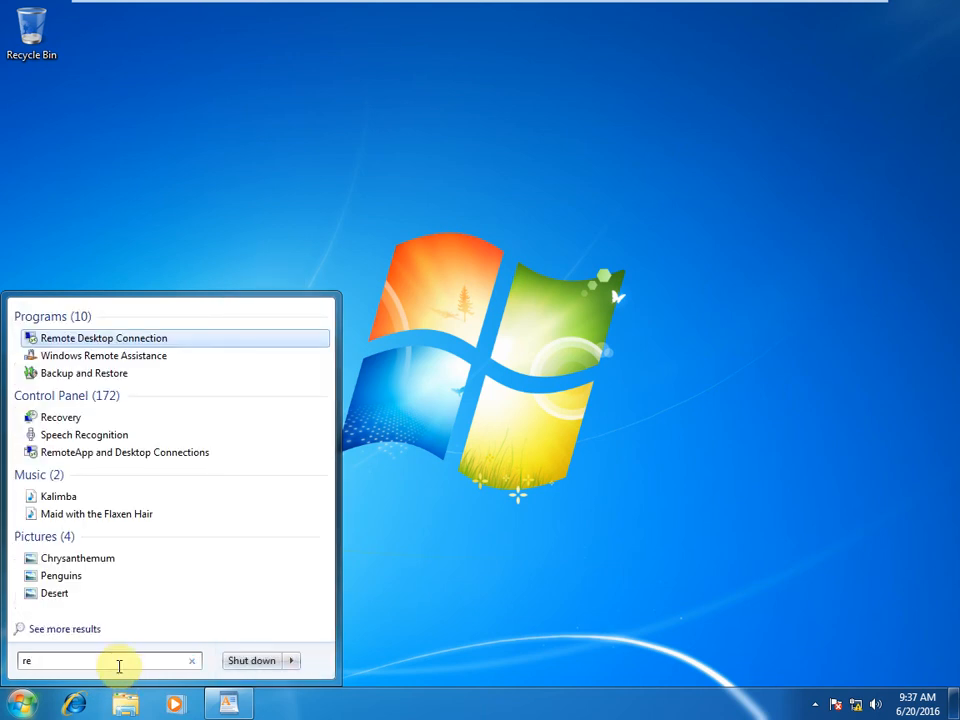
pyautogui.write('mio')
pyautogui.press('BackSpace')
pyautogui.press('BackSpace')
pyautogui.write('ote')
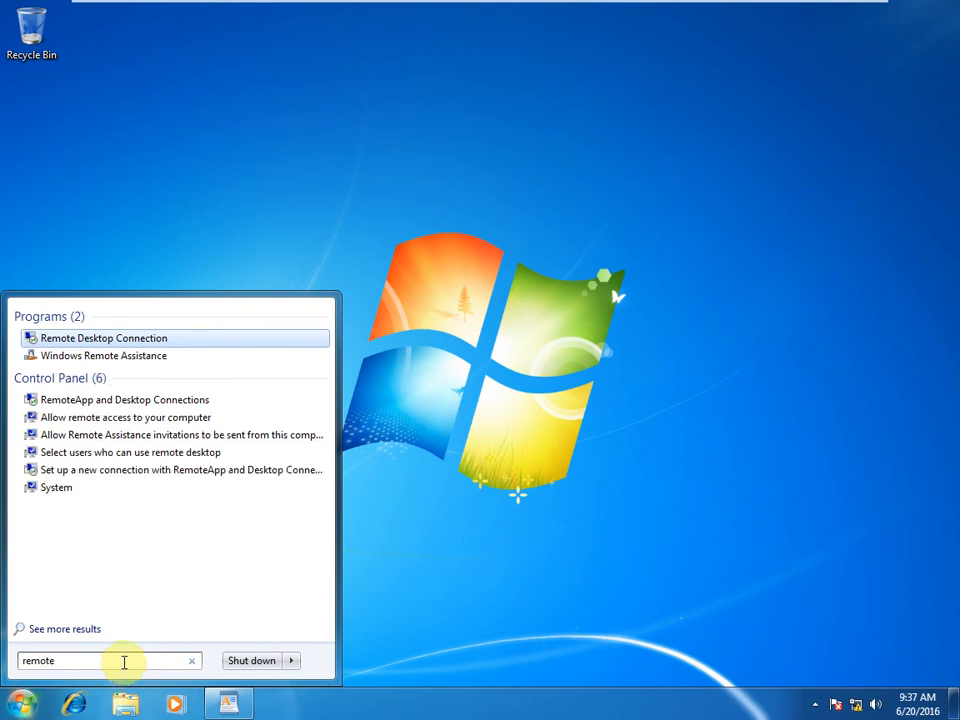
pyautogui.click(147, 362)
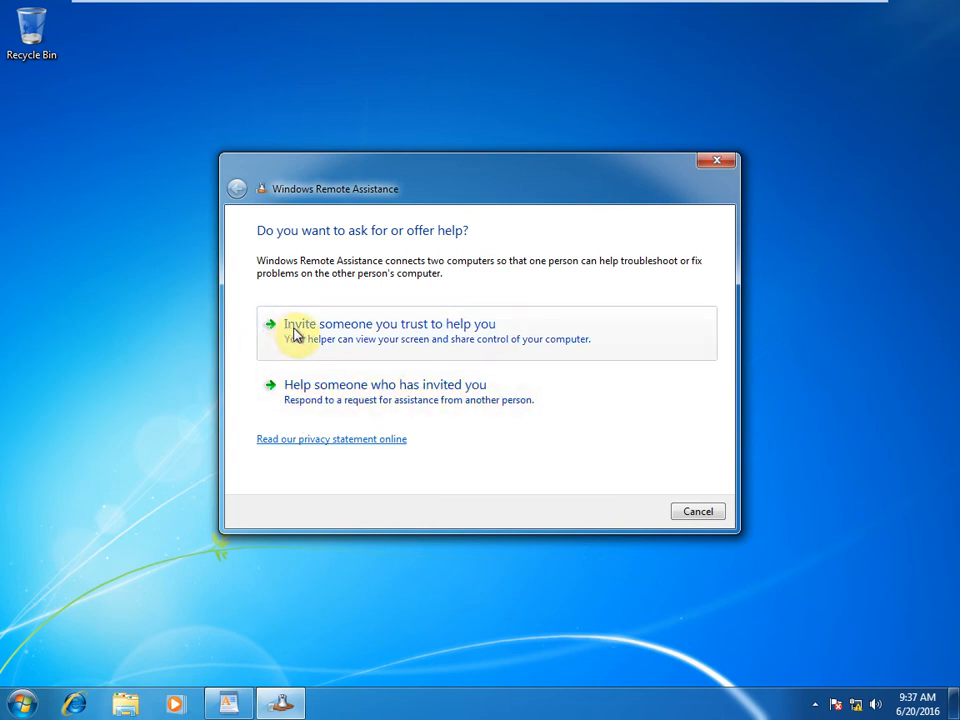
# Step: Choose 'Invite someone you trust to help you', then open the Start menu
pyautogui.click(435, 327)
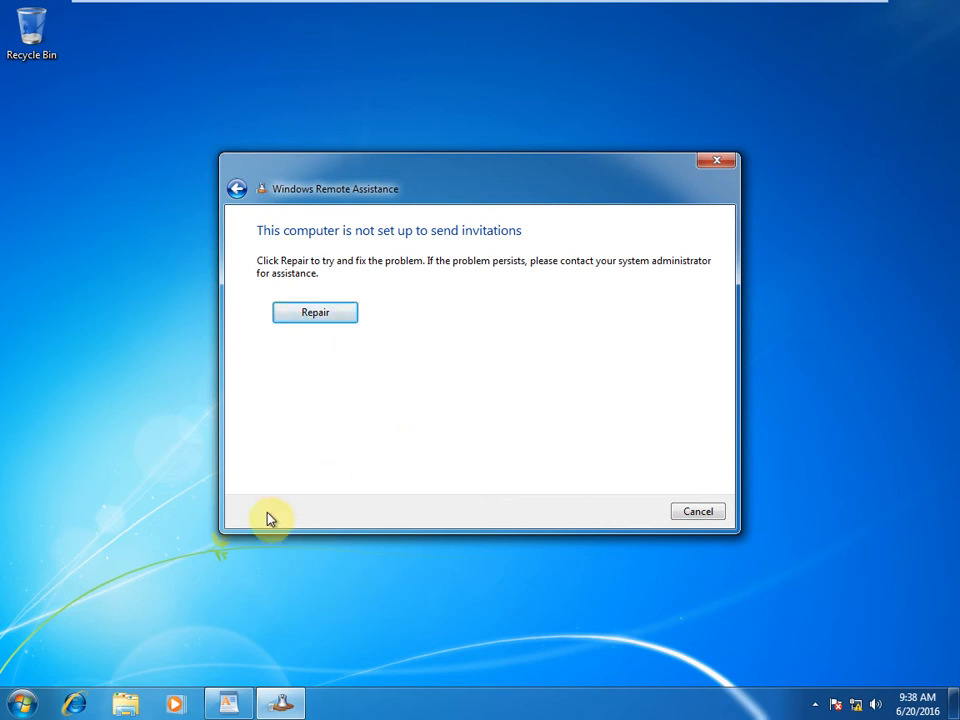
pyautogui.click(17, 706)
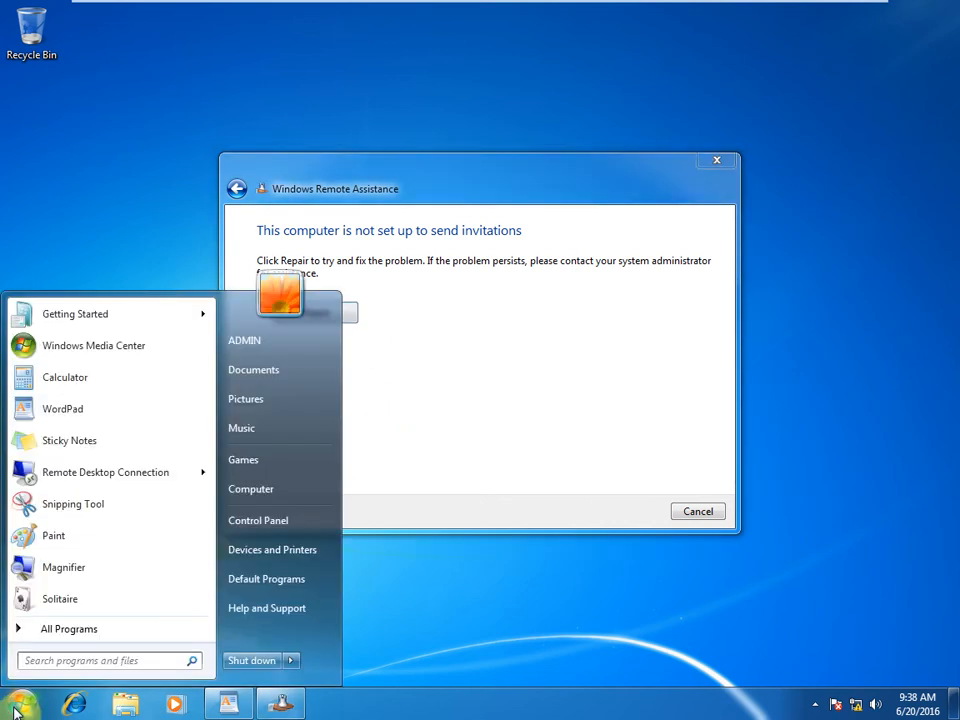
pyautogui.click(112, 662)
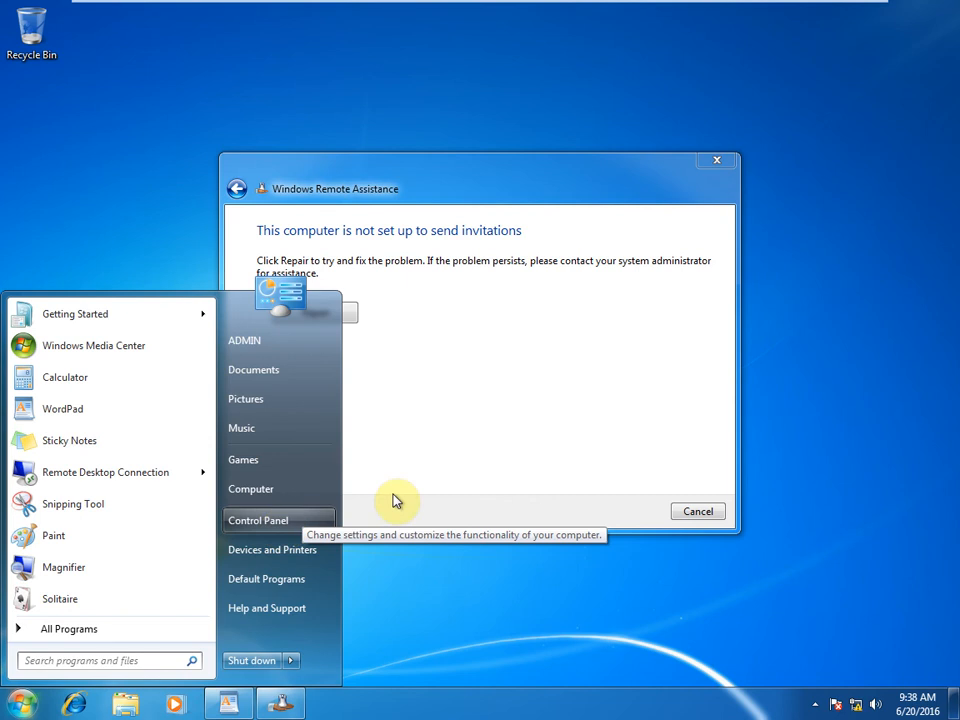
pyautogui.press('super+r')
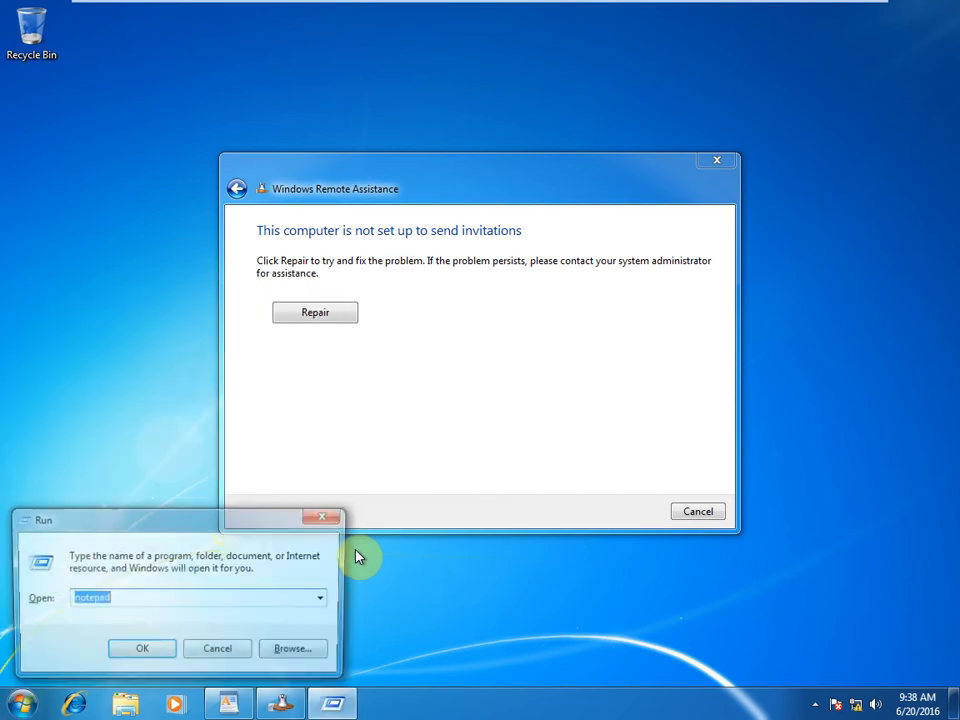
pyautogui.write('appwiz.cpl')
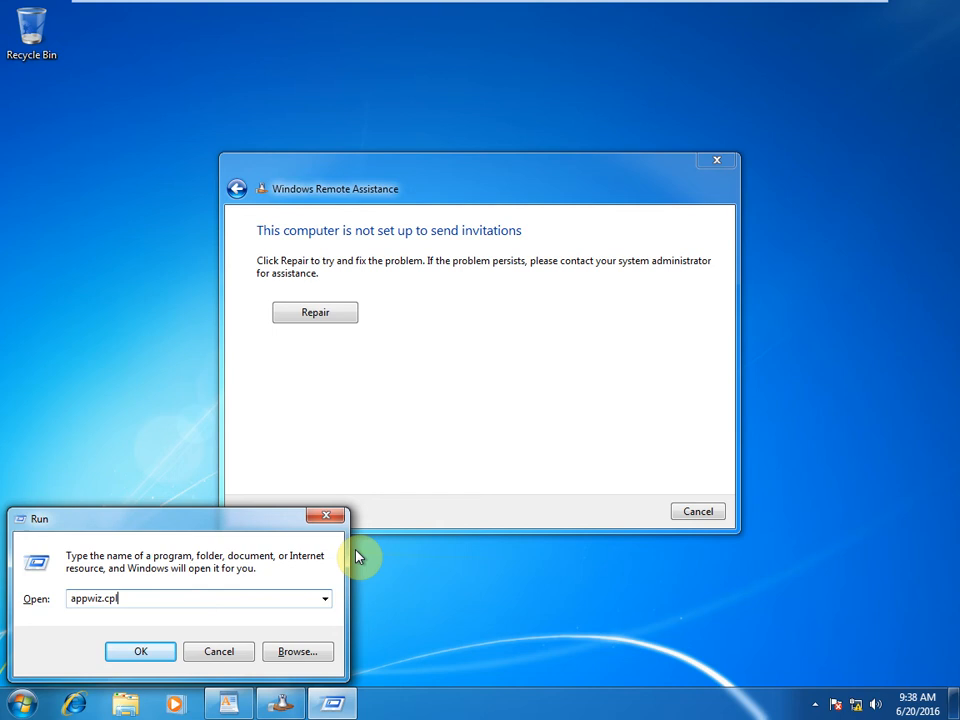
pyautogui.press('Return')
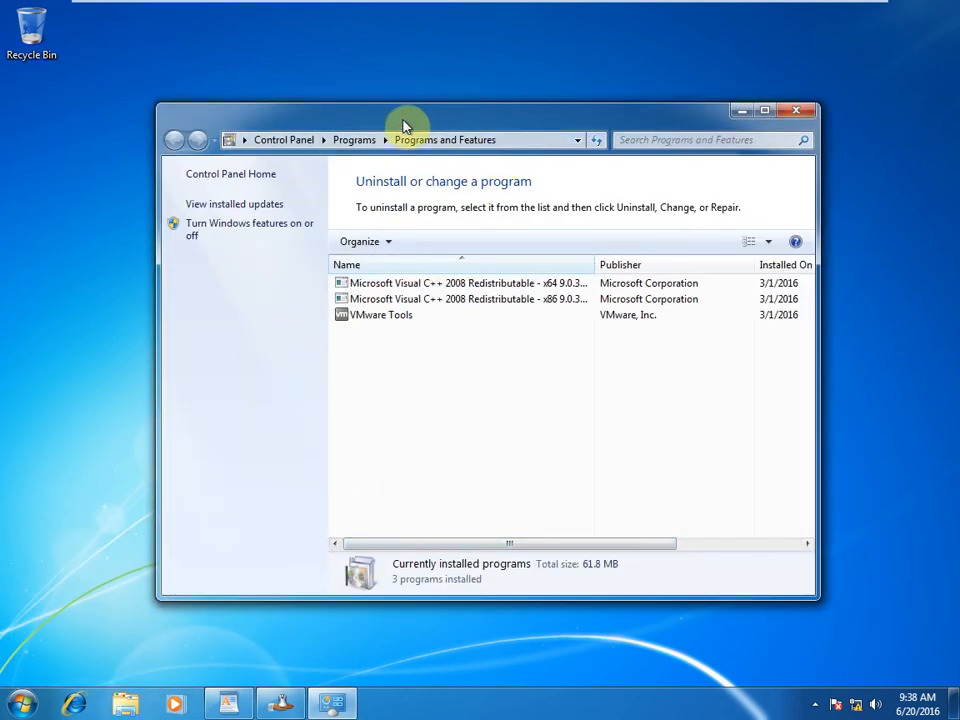
pyautogui.moveTo(393, 118); pyautogui.dragTo(386, 121)
pyautogui.click(789, 113)
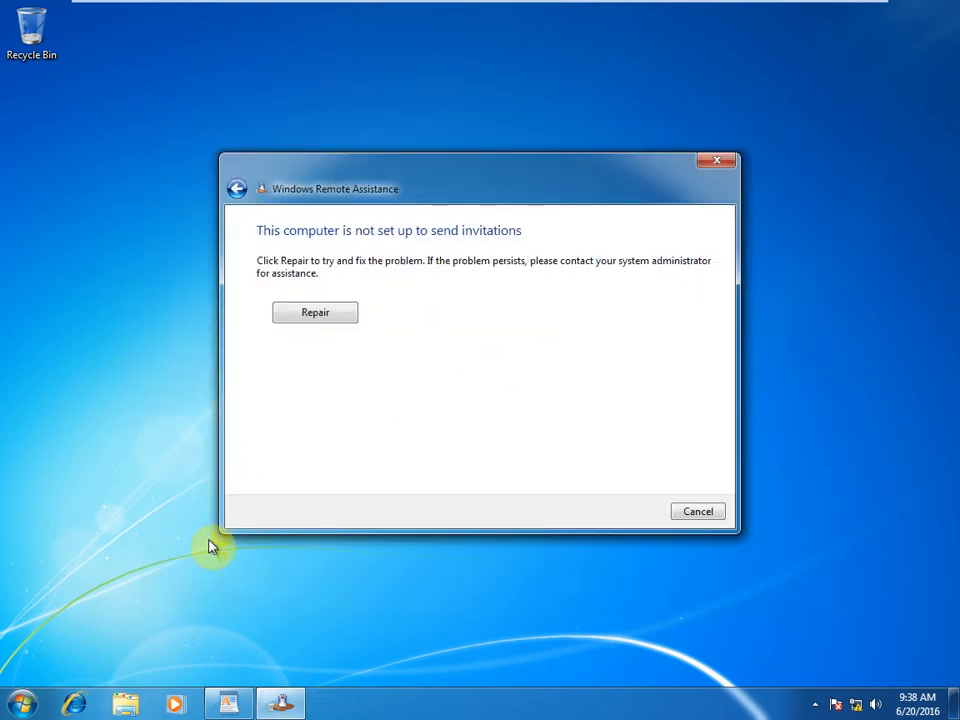
# Step: Run firewall.cpl from the Run prompt to open Windows Firewall settings
pyautogui.press('super+r')
pyautogui.write('fi')
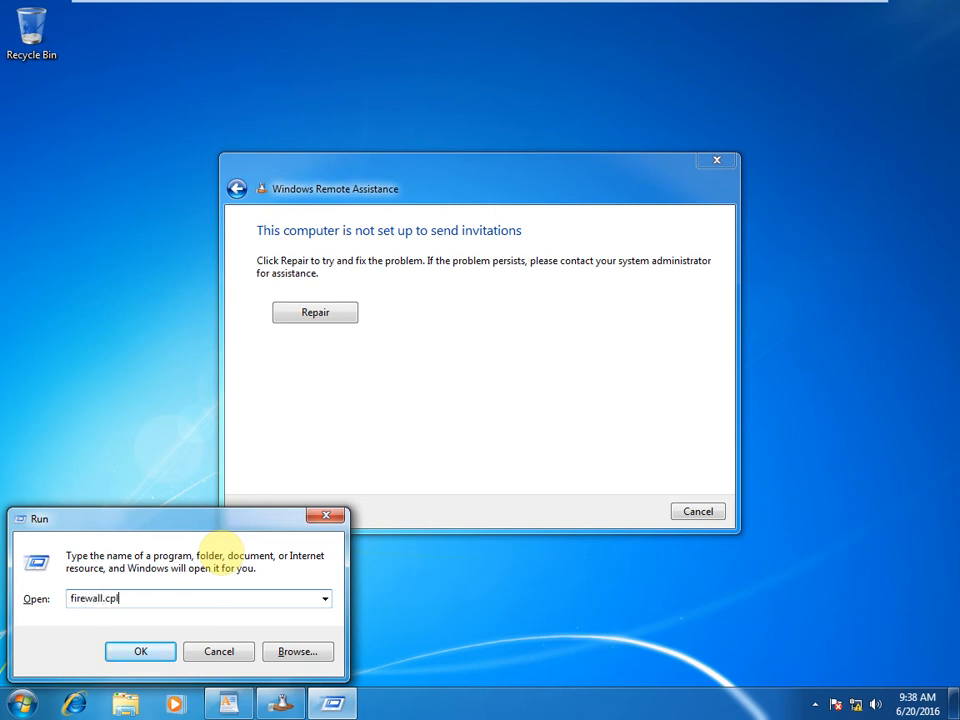
pyautogui.write('rewall.cpl')
pyautogui.press('Return')
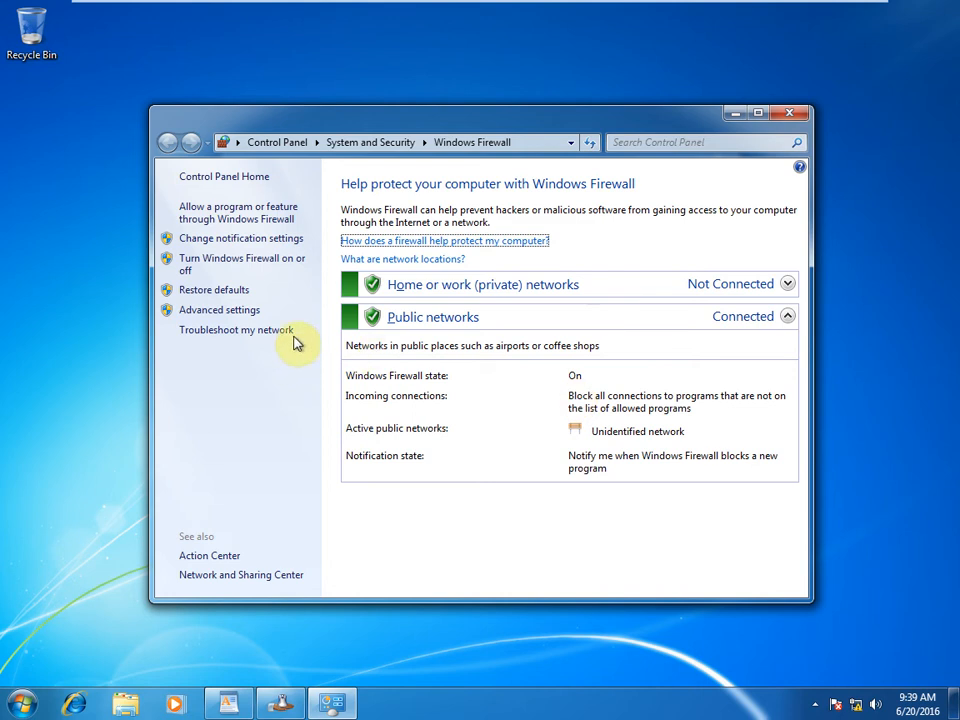
# Step: Tick Remote Assistance and its Public box in the firewall's allowed programs list, and save
pyautogui.click(253, 220)
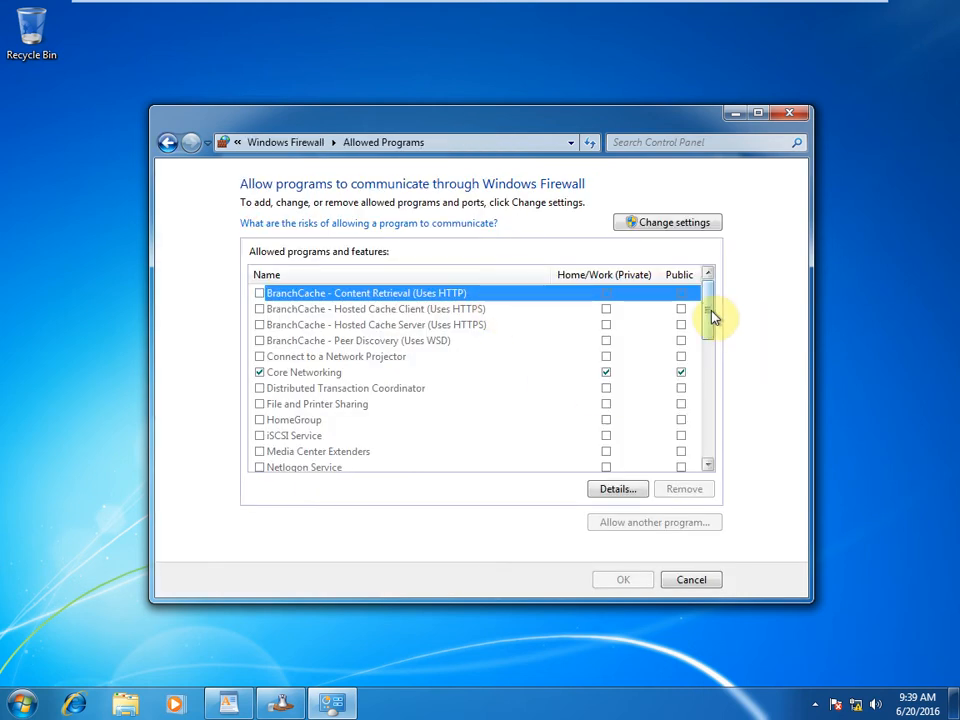
pyautogui.moveTo(714, 317); pyautogui.dragTo(714, 375)
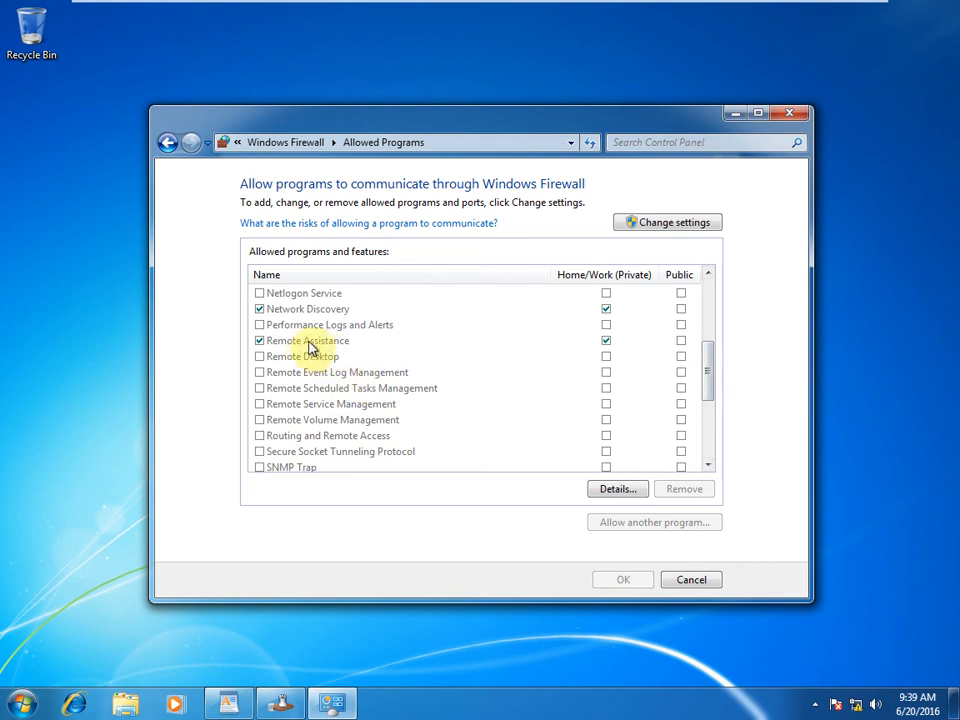
pyautogui.click(683, 344)
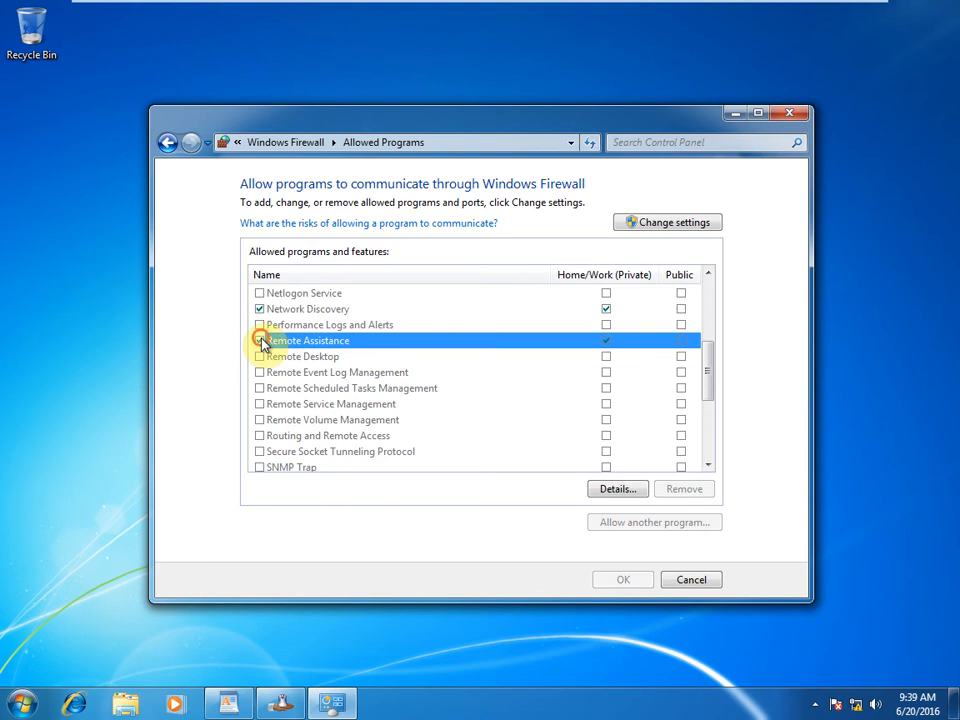
pyautogui.doubleClick(681, 338)
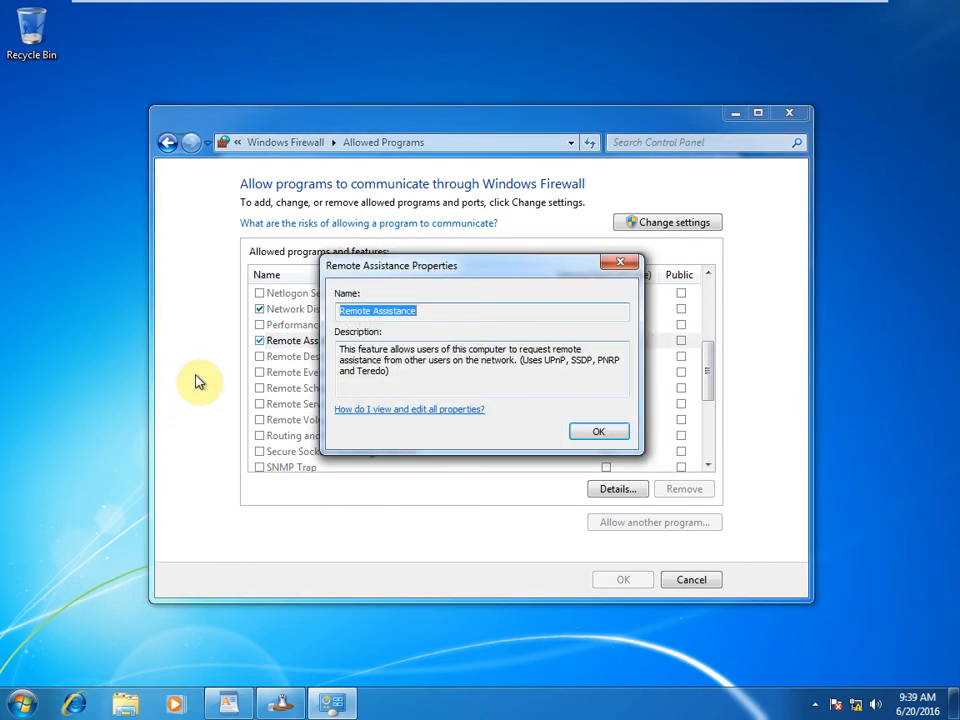
pyautogui.click(590, 433)
pyautogui.click(260, 341)
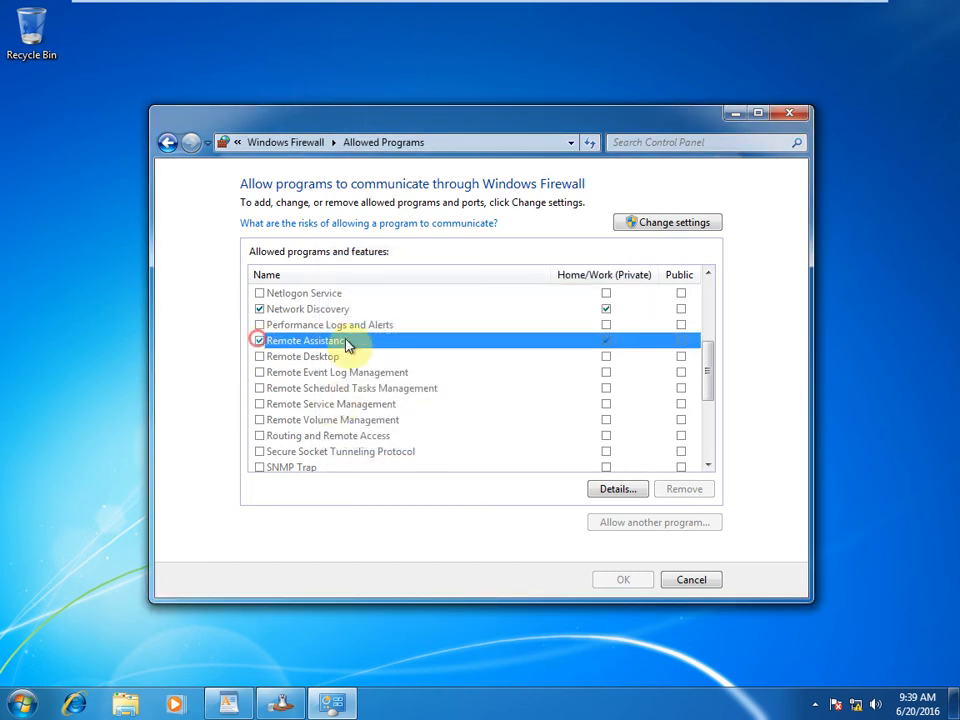
pyautogui.click(666, 221)
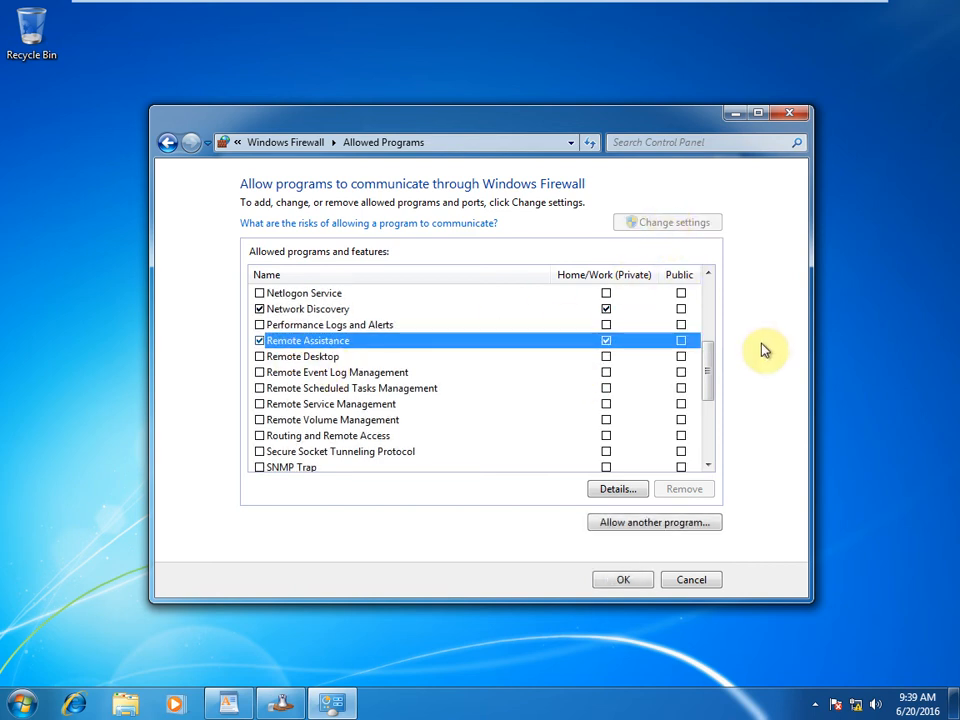
pyautogui.click(681, 341)
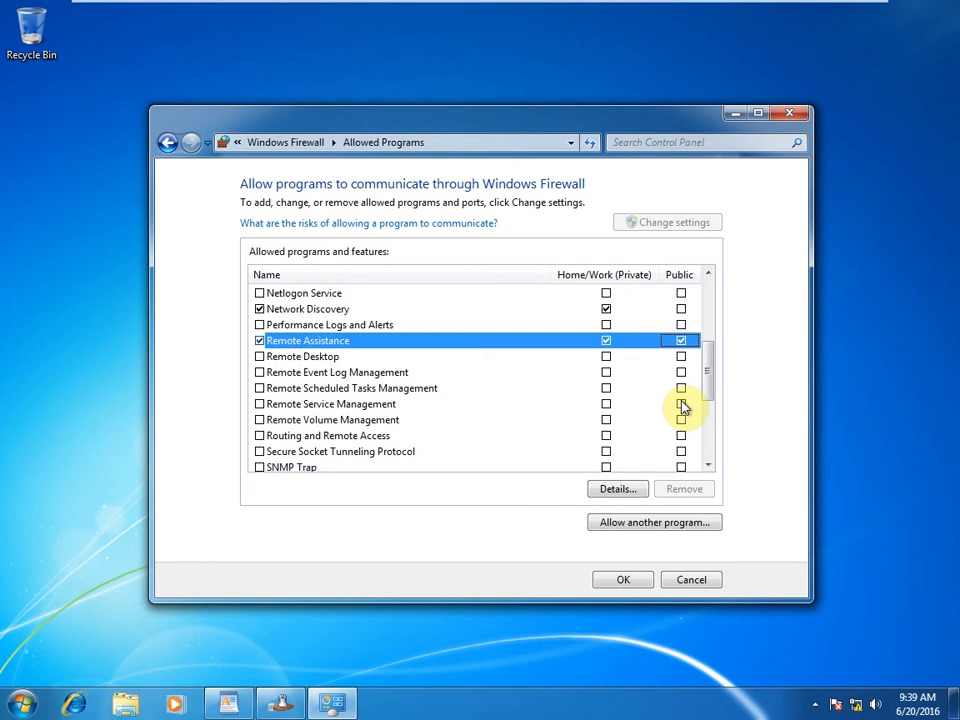
pyautogui.click(623, 582)
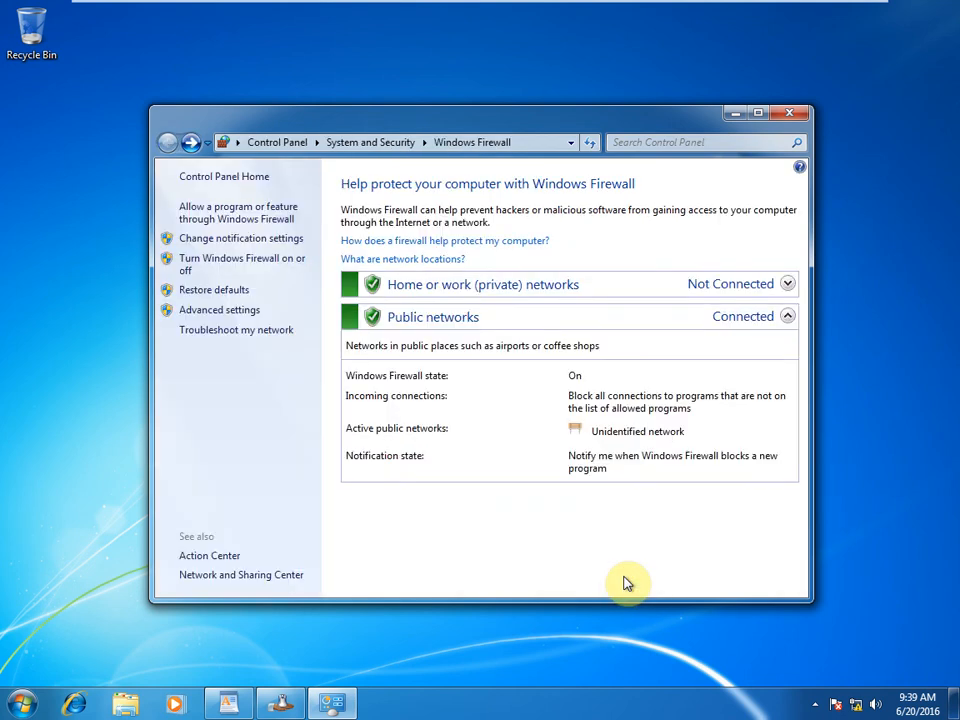
# Step: Close the firewall and old Remote Assistance windows, then relaunch Remote Assistance with msra
pyautogui.click(735, 115)
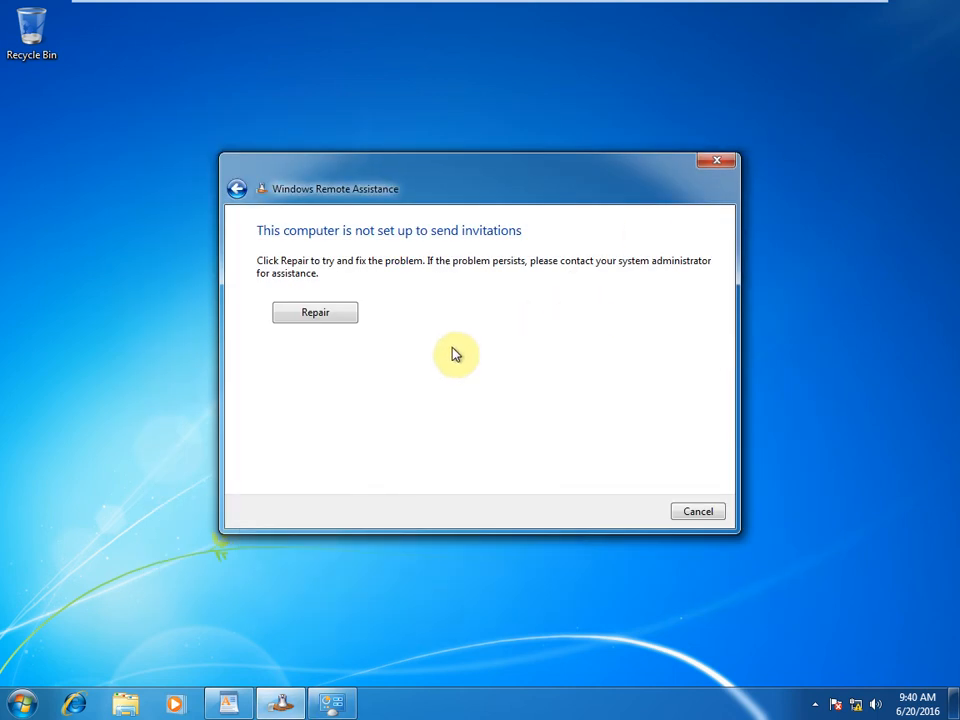
pyautogui.click(728, 158)
pyautogui.press('super+r')
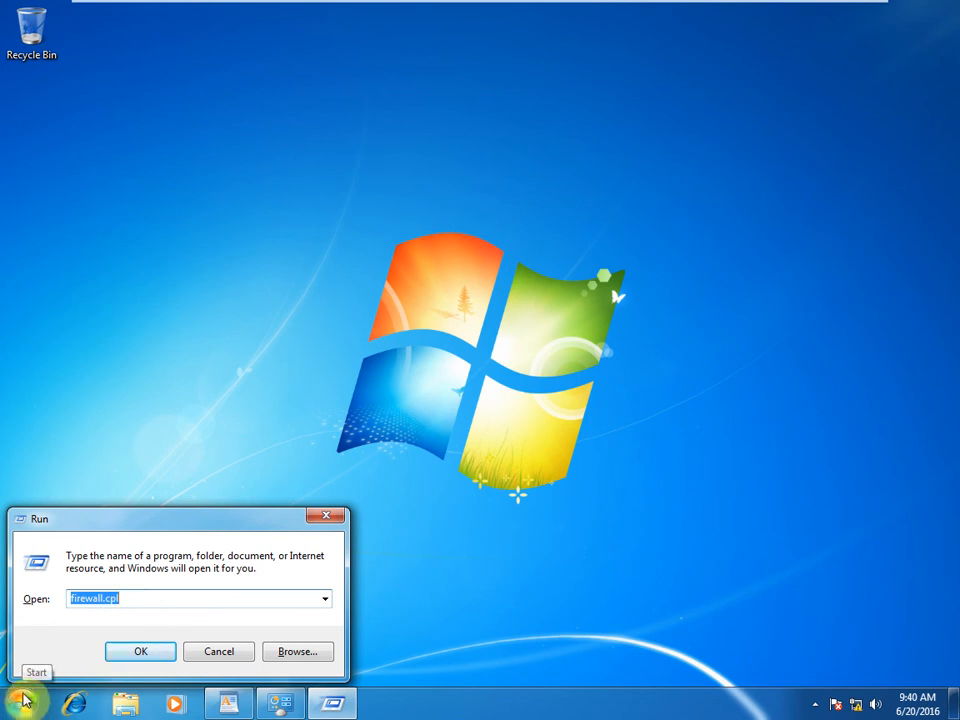
pyautogui.write('m')
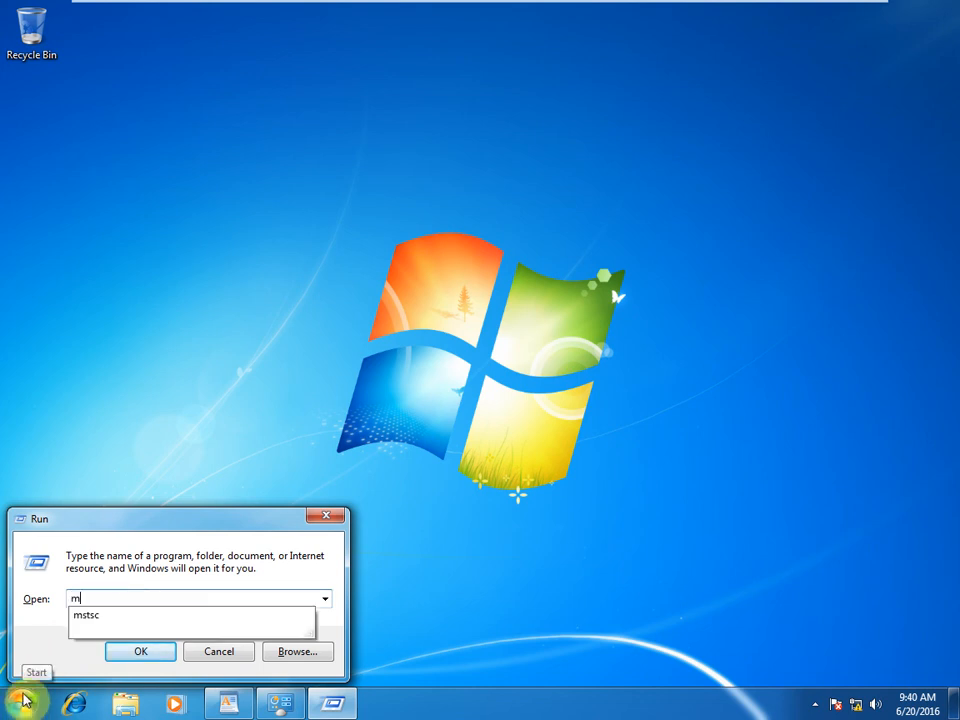
pyautogui.write('sra')
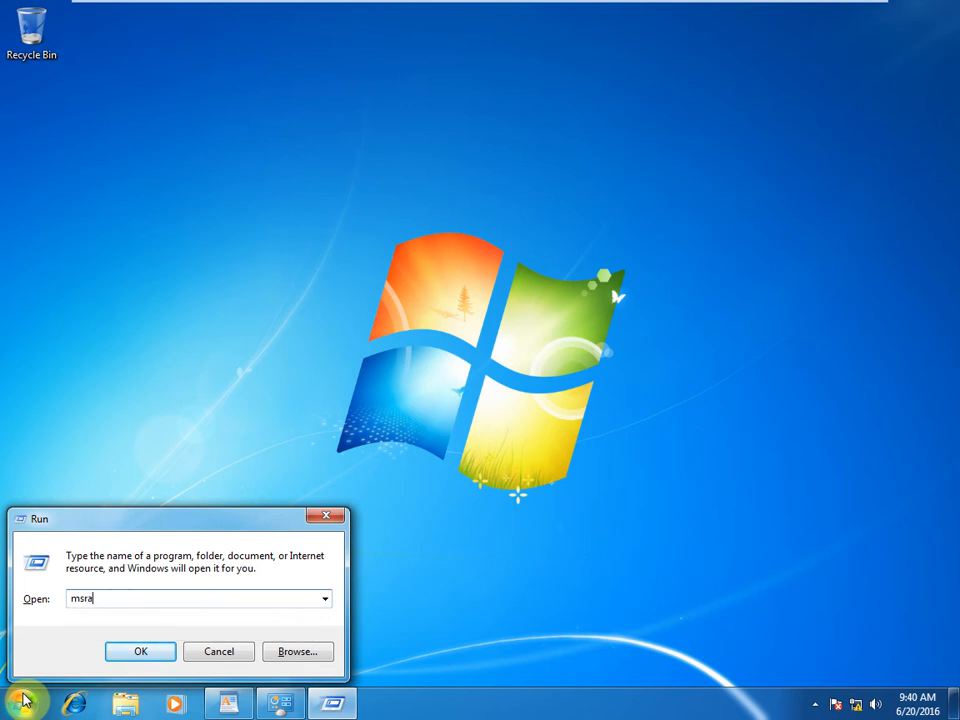
pyautogui.click(150, 649)
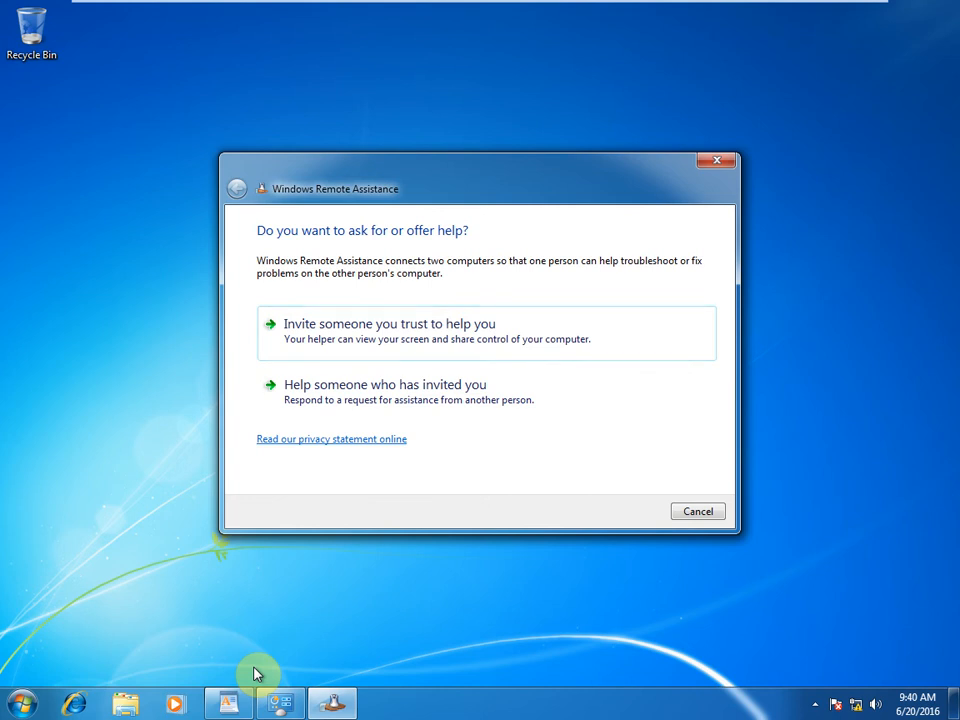
# Step: Choose to save the invitation as a file and browse to Local Disk (C:)
pyautogui.click(395, 340)
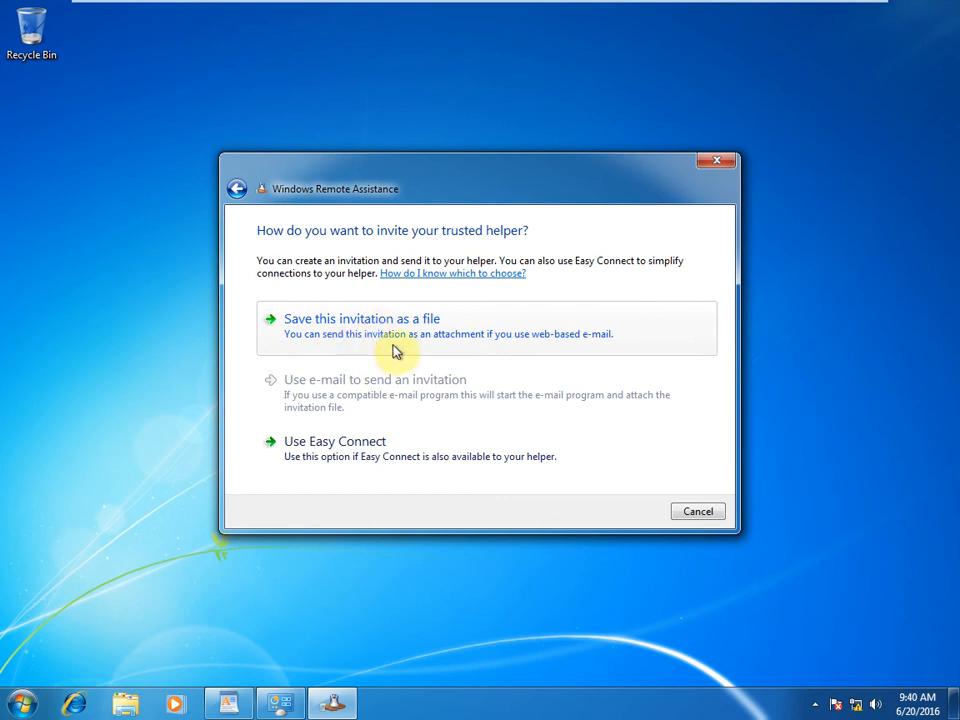
pyautogui.click(350, 336)
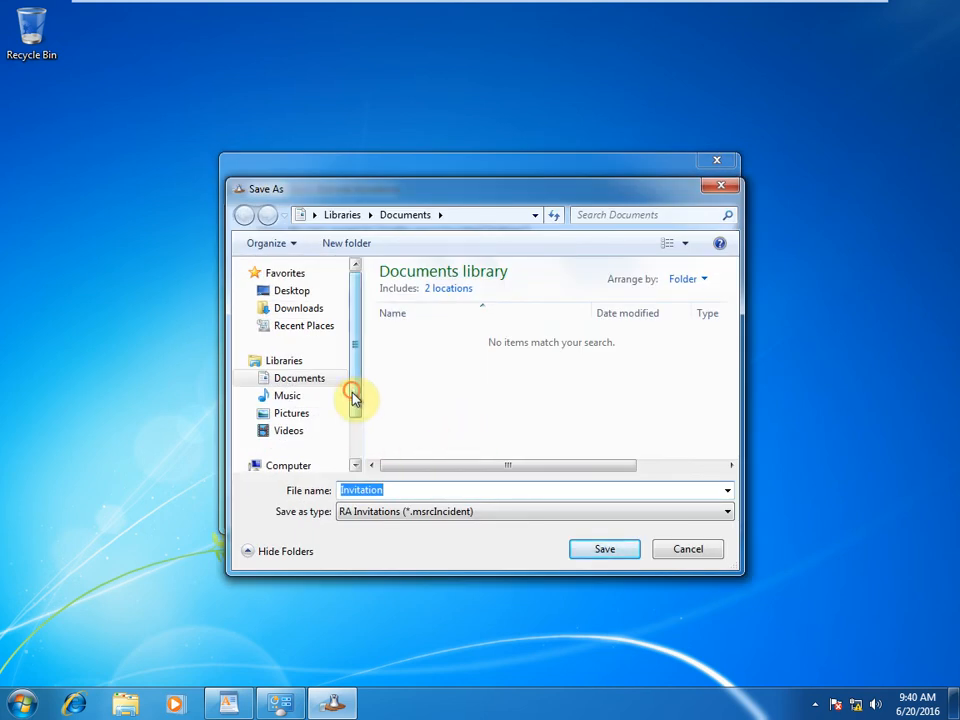
pyautogui.moveTo(356, 400); pyautogui.dragTo(354, 428)
pyautogui.click(296, 424)
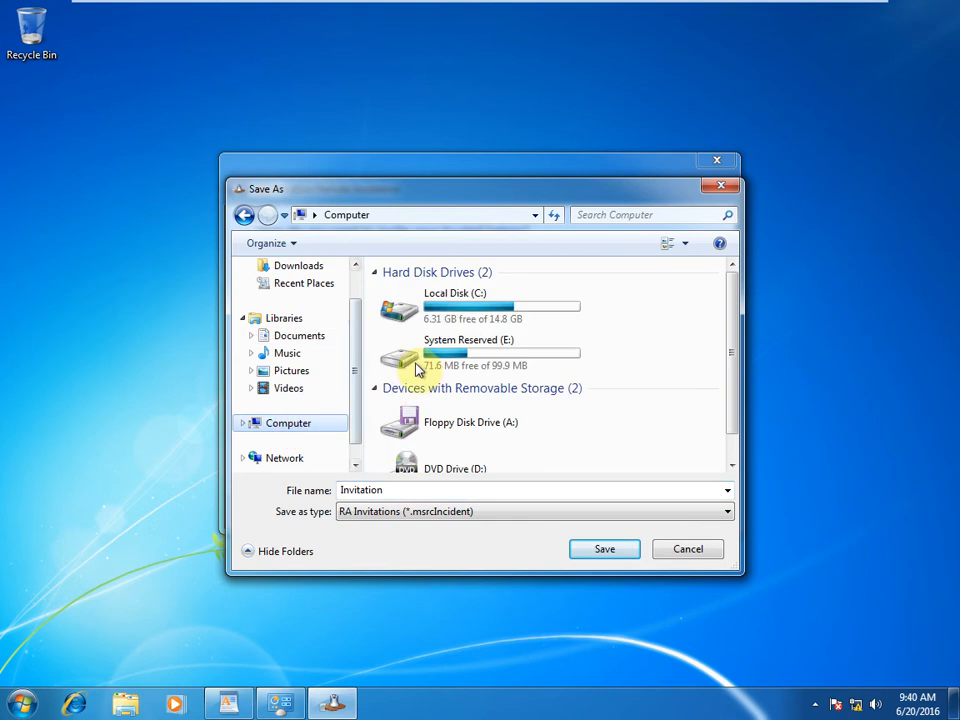
pyautogui.click(434, 311)
pyautogui.doubleClick(434, 311)
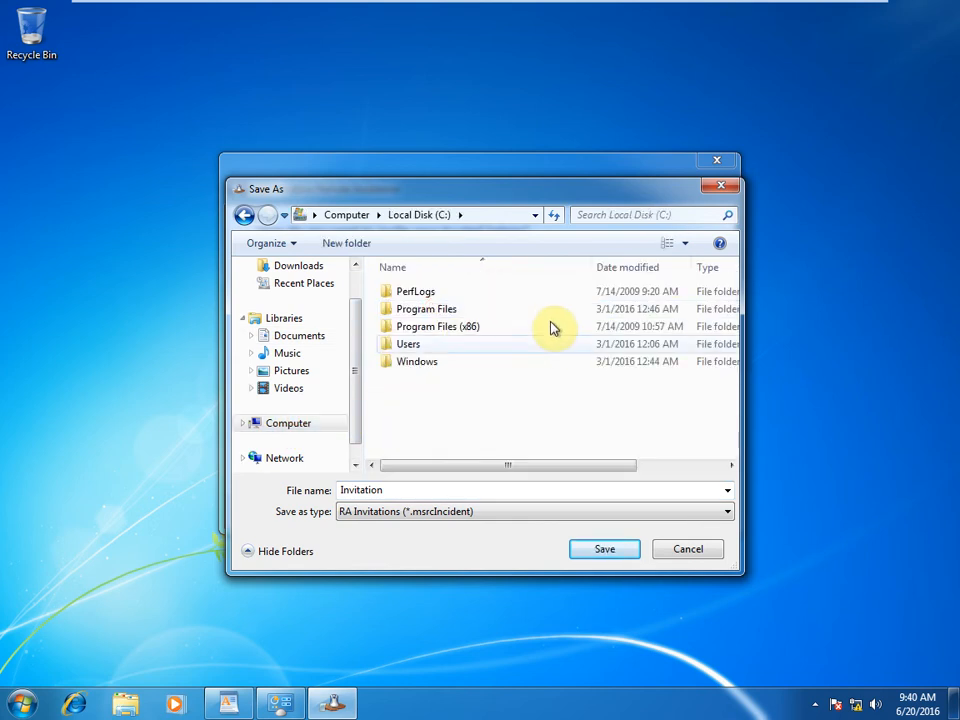
# Step: Create a new folder named Invitation on Local Disk (C:)
pyautogui.rightClick(408, 405)
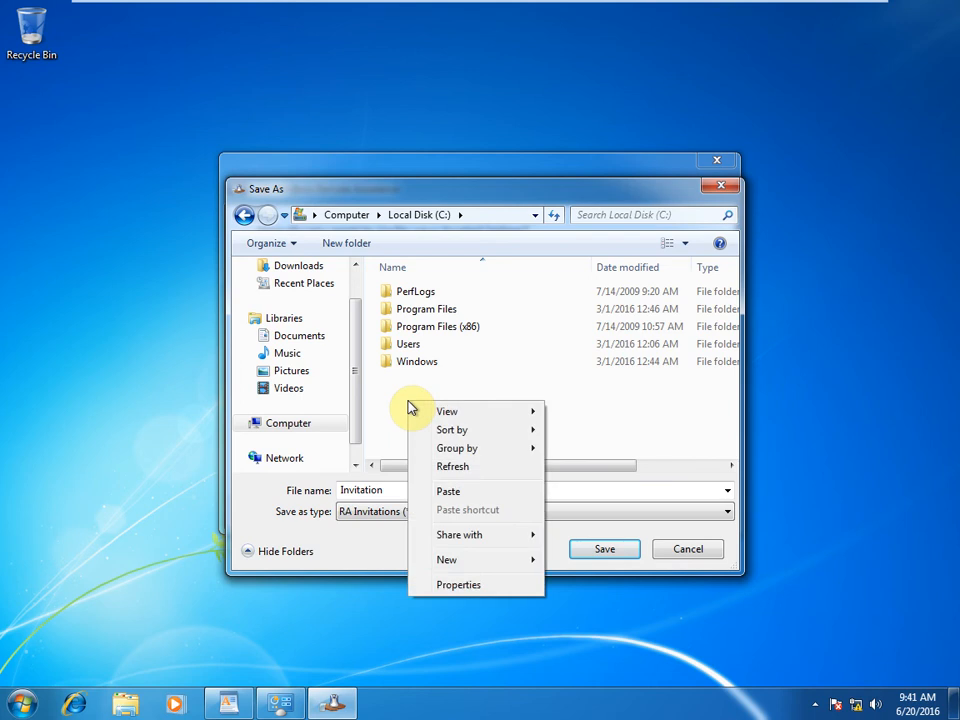
pyautogui.moveTo(474, 567)
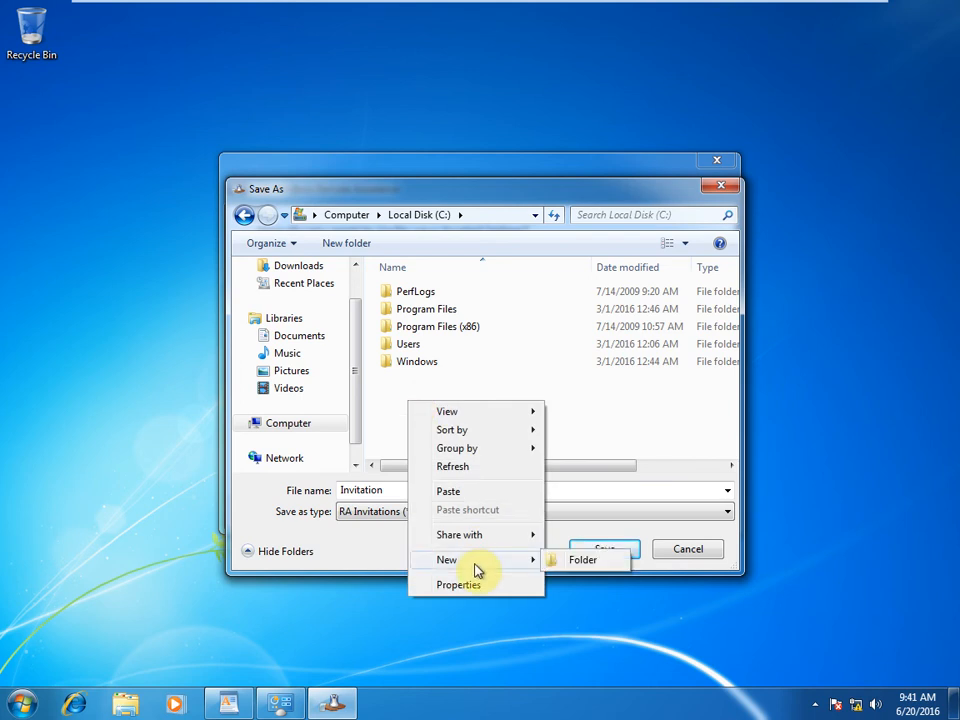
pyautogui.click(582, 560)
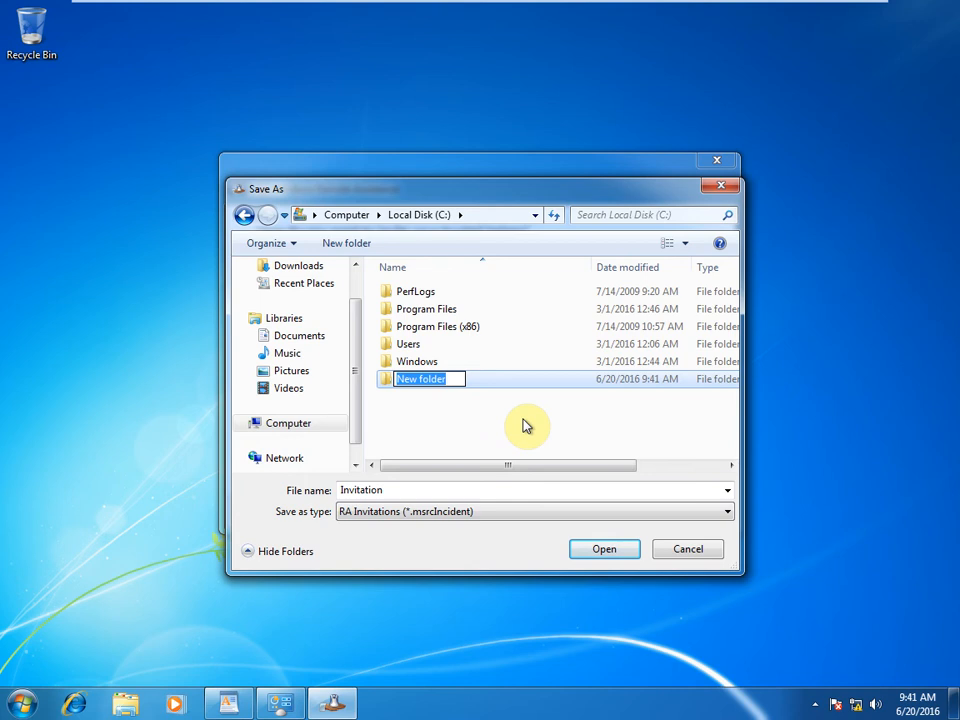
pyautogui.write('Inv')
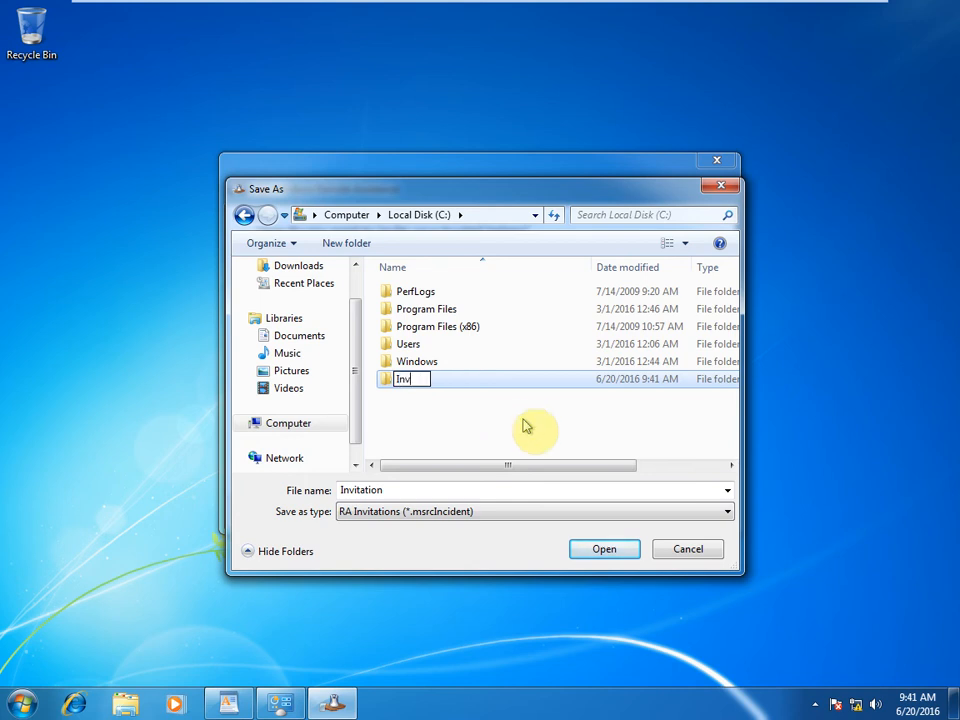
pyautogui.write('itation')
pyautogui.click(508, 437)
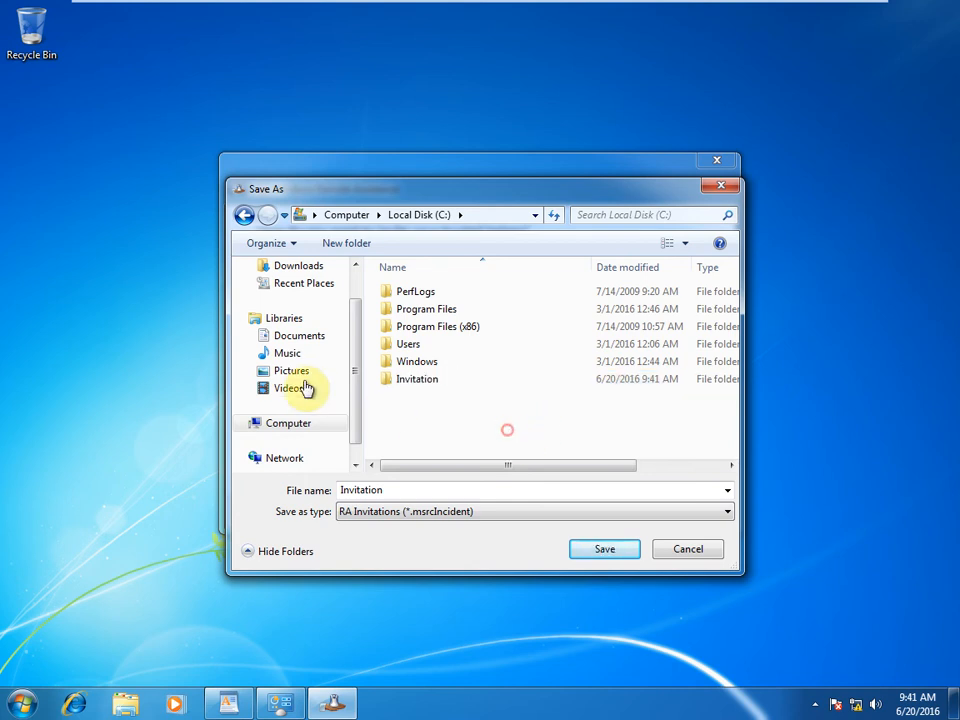
# Step: In the Invitation folder's Advanced Sharing, turn on Share this folder
pyautogui.rightClick(411, 381)
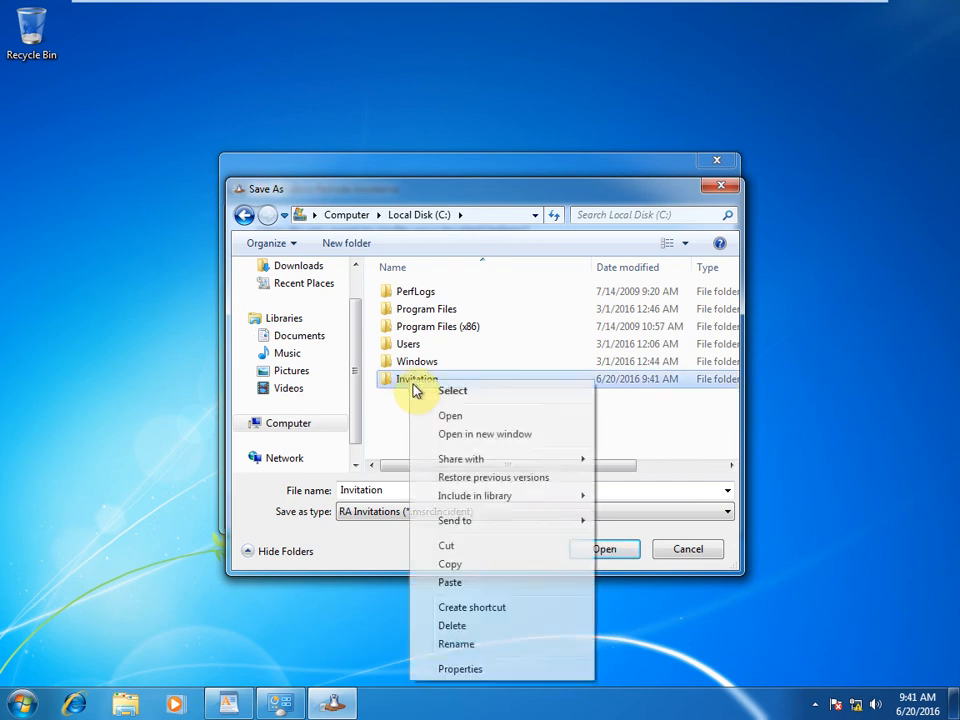
pyautogui.click(489, 669)
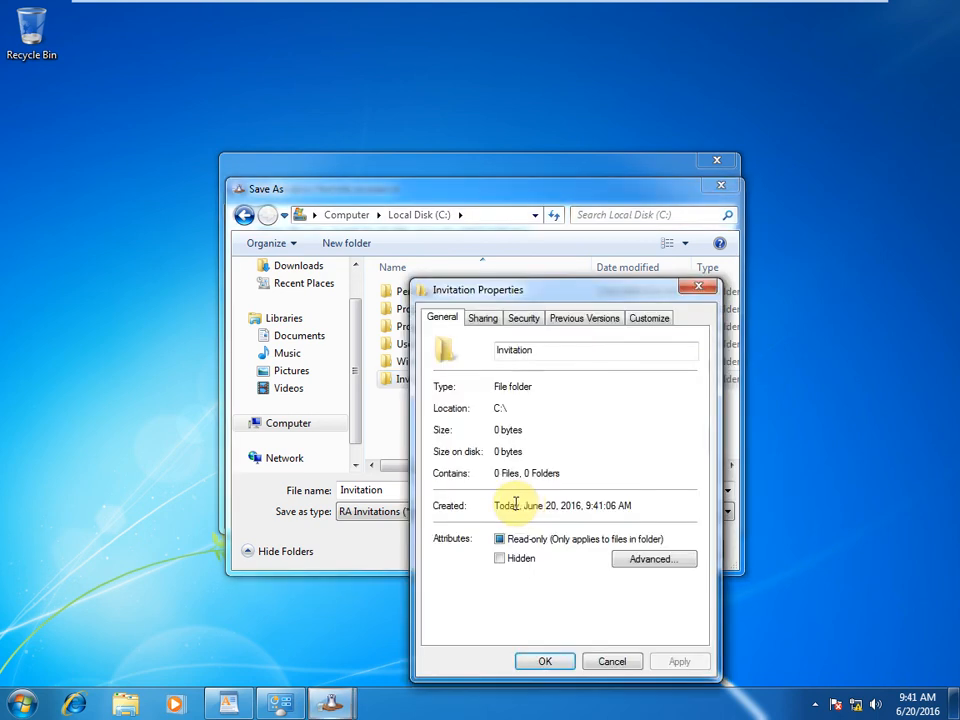
pyautogui.click(483, 319)
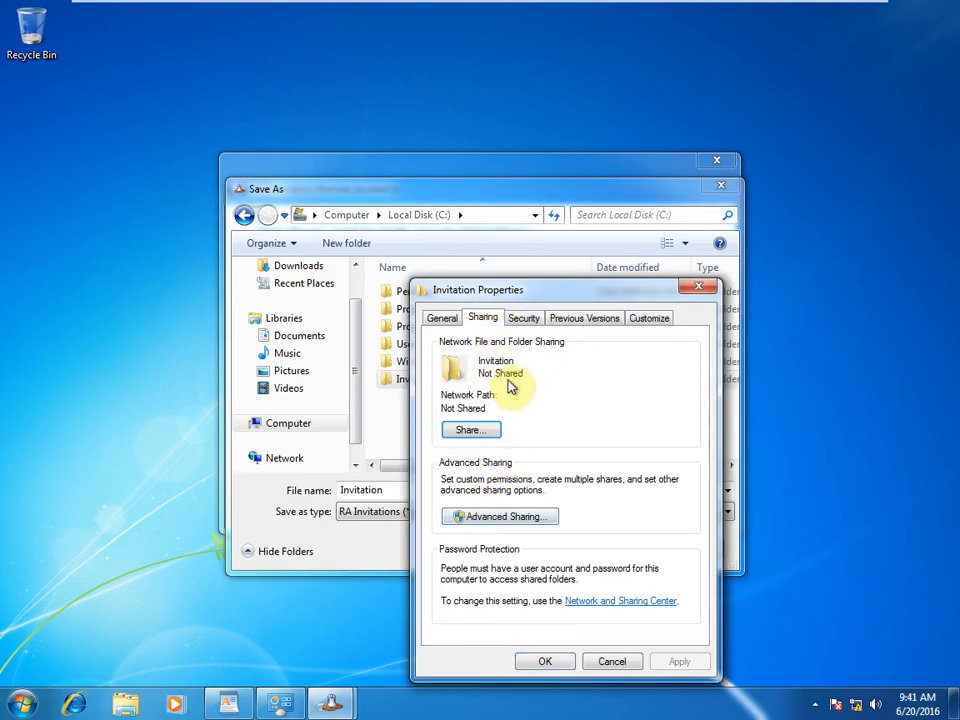
pyautogui.click(484, 517)
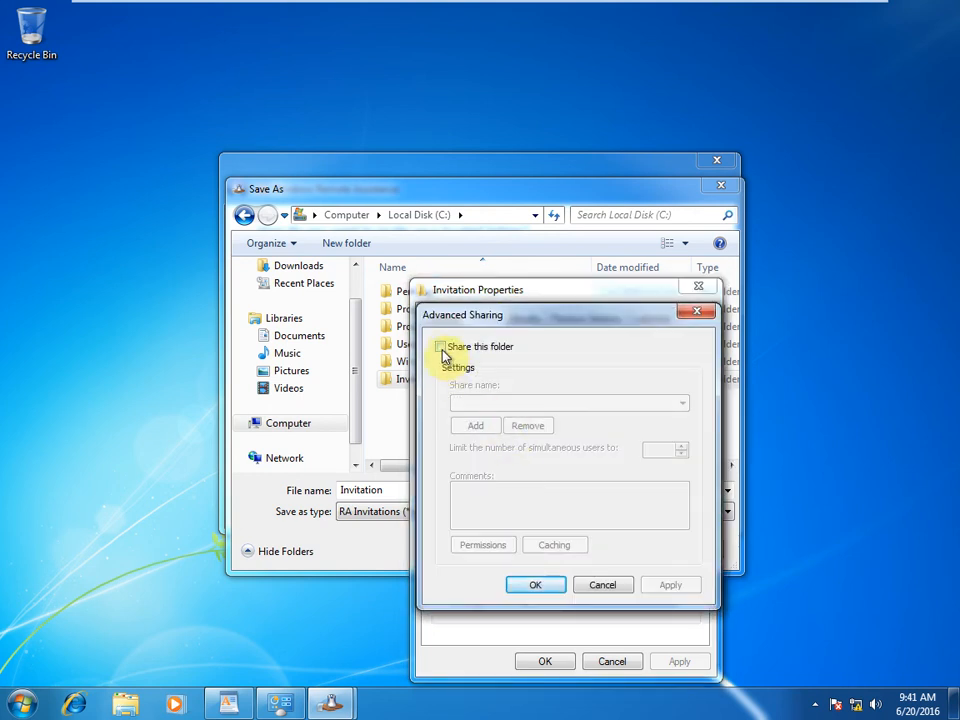
pyautogui.click(441, 347)
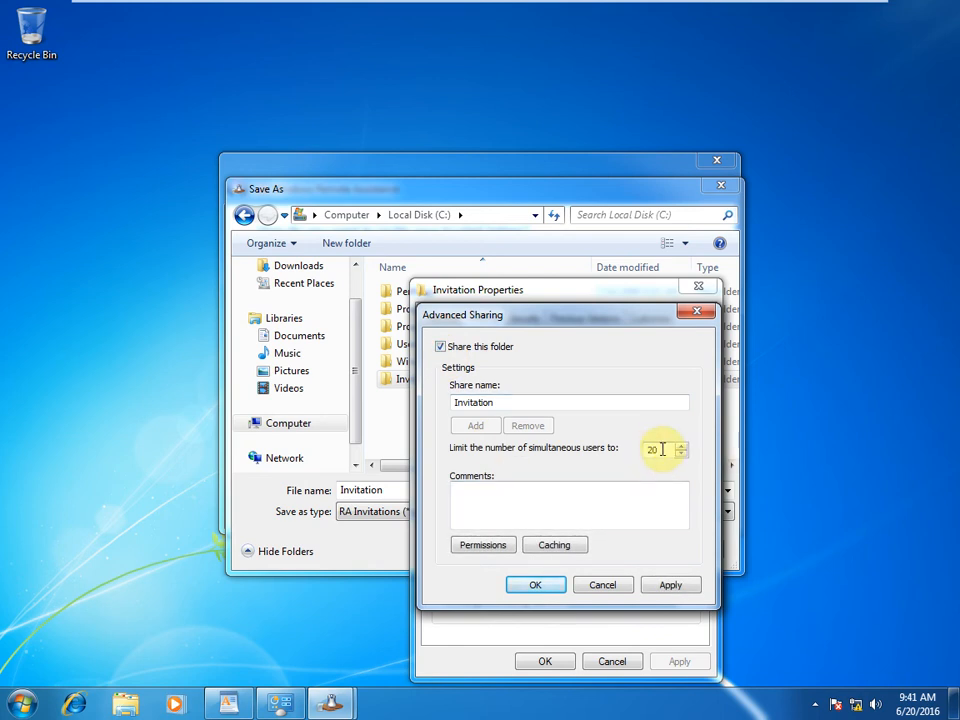
# Step: Grant Everyone Change and Read share permissions and confirm all sharing dialogs
pyautogui.click(485, 548)
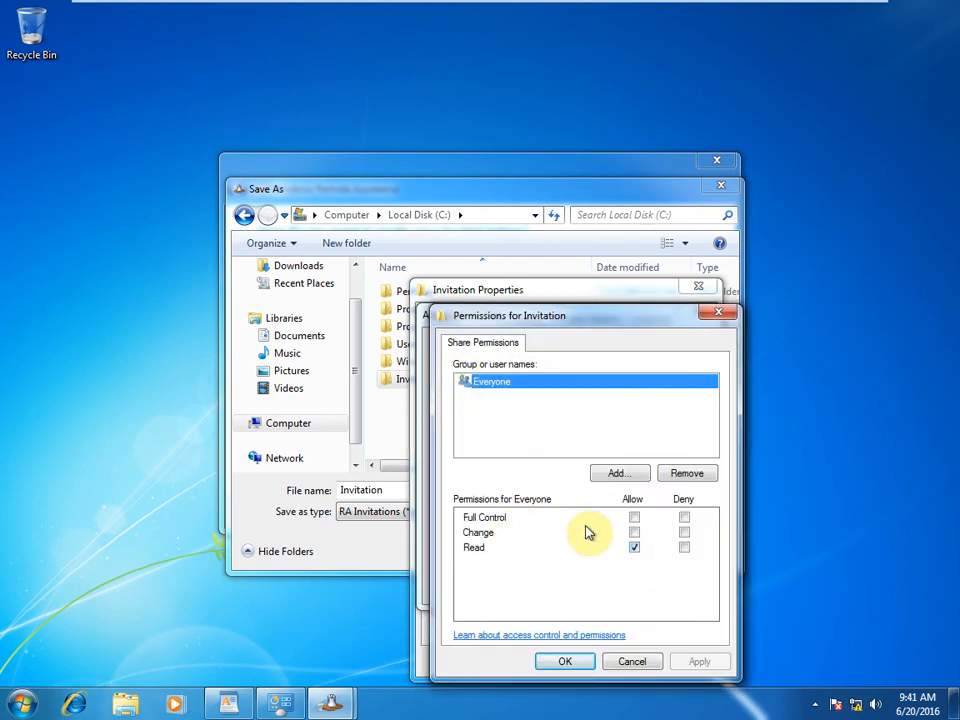
pyautogui.click(634, 546)
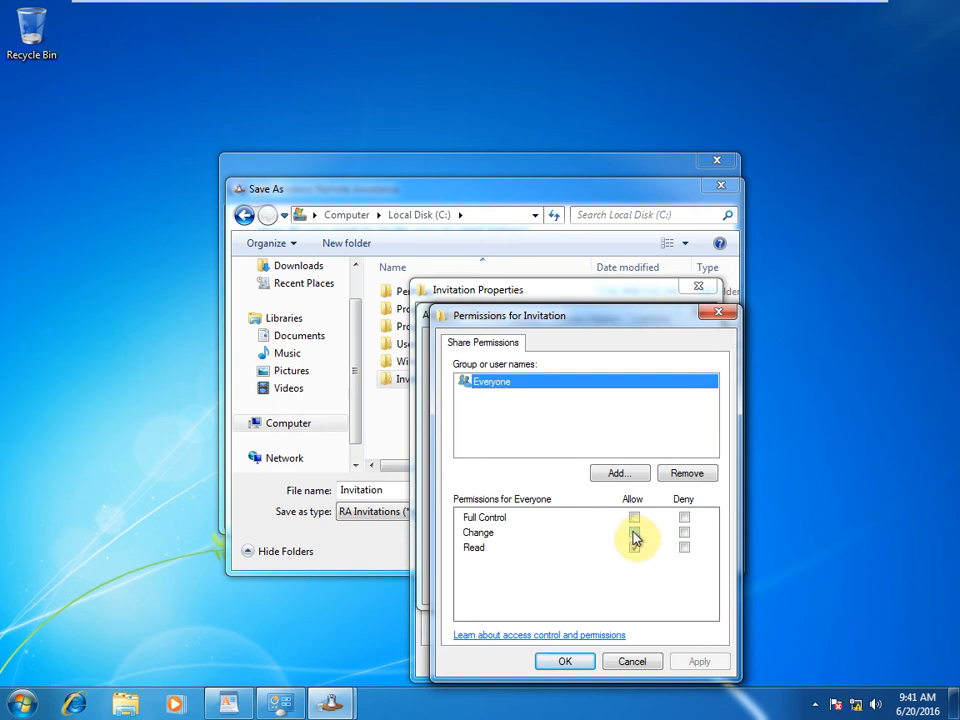
pyautogui.click(633, 532)
pyautogui.click(716, 661)
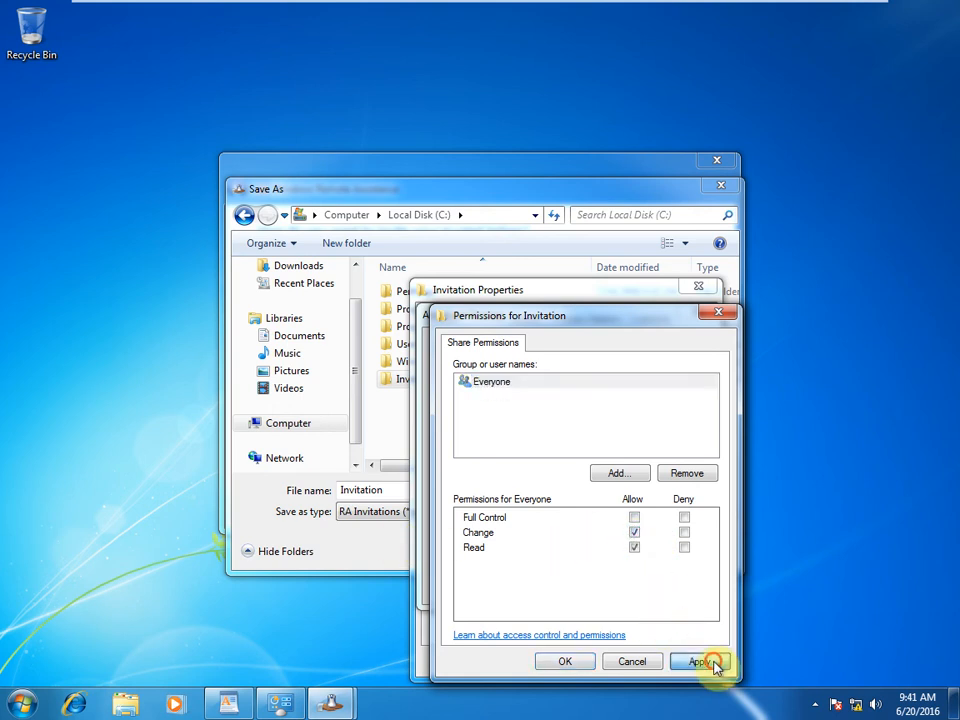
pyautogui.click(549, 665)
pyautogui.click(548, 587)
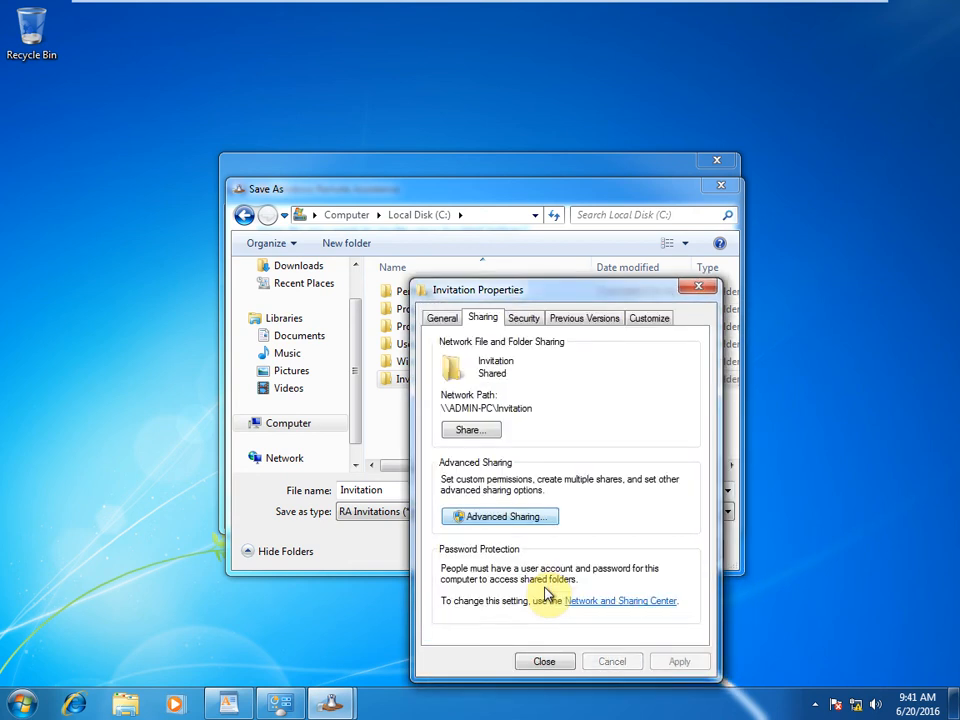
pyautogui.click(530, 667)
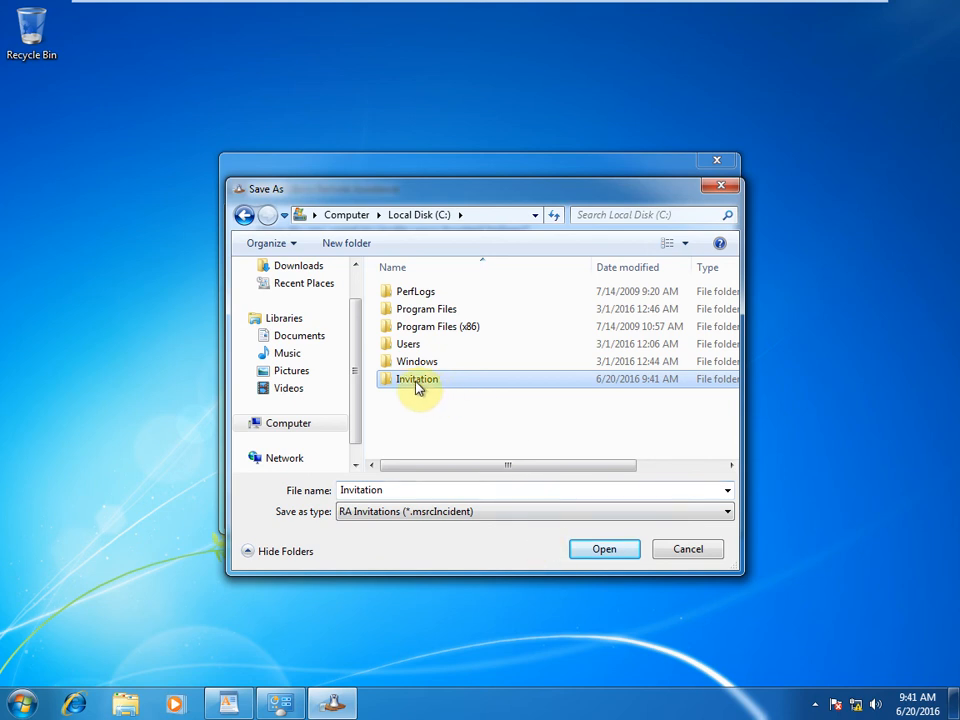
# Step: Save the invitation file inside the Invitation folder
pyautogui.click(419, 388)
pyautogui.click(479, 413)
pyautogui.click(441, 382)
pyautogui.doubleClick(441, 382)
pyautogui.click(614, 553)
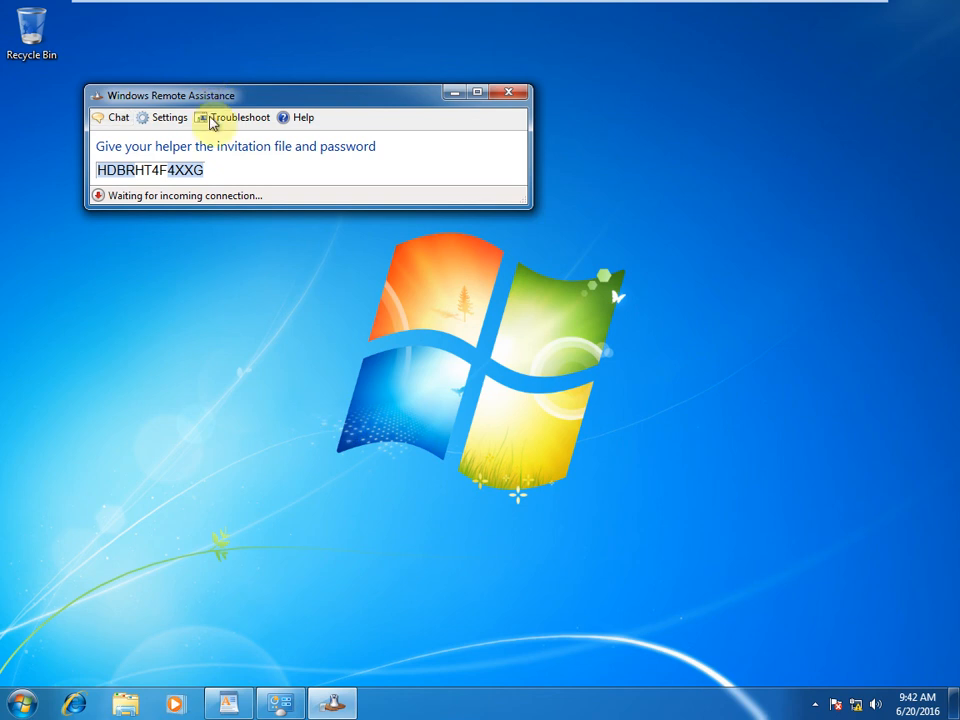
# Step: Copy the invitation password shown by Remote Assistance to the clipboard
pyautogui.rightClick(205, 172)
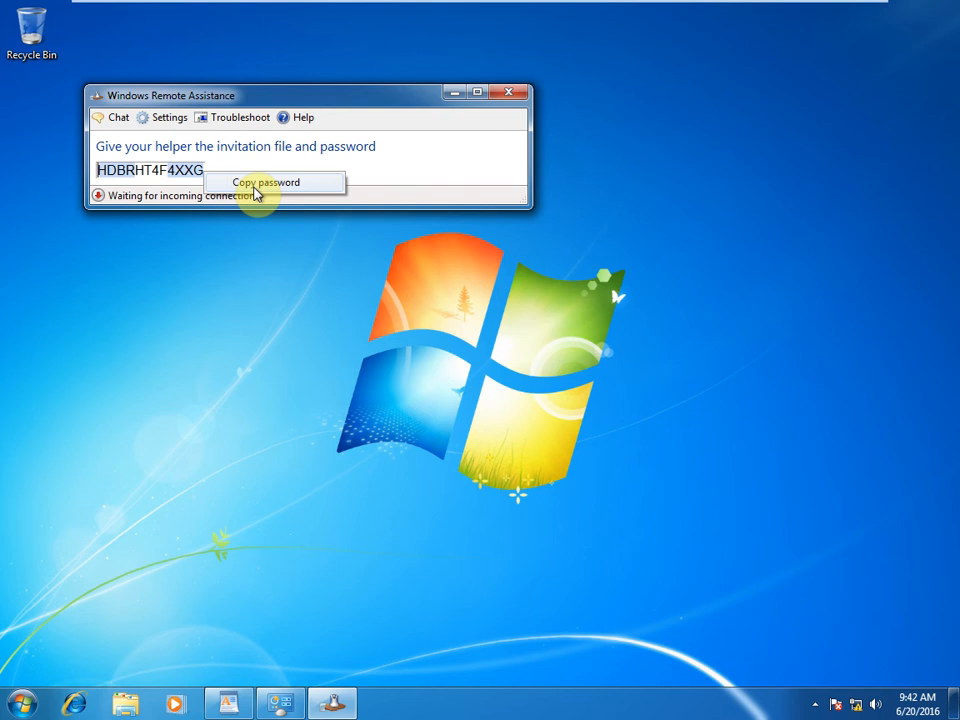
pyautogui.click(255, 186)
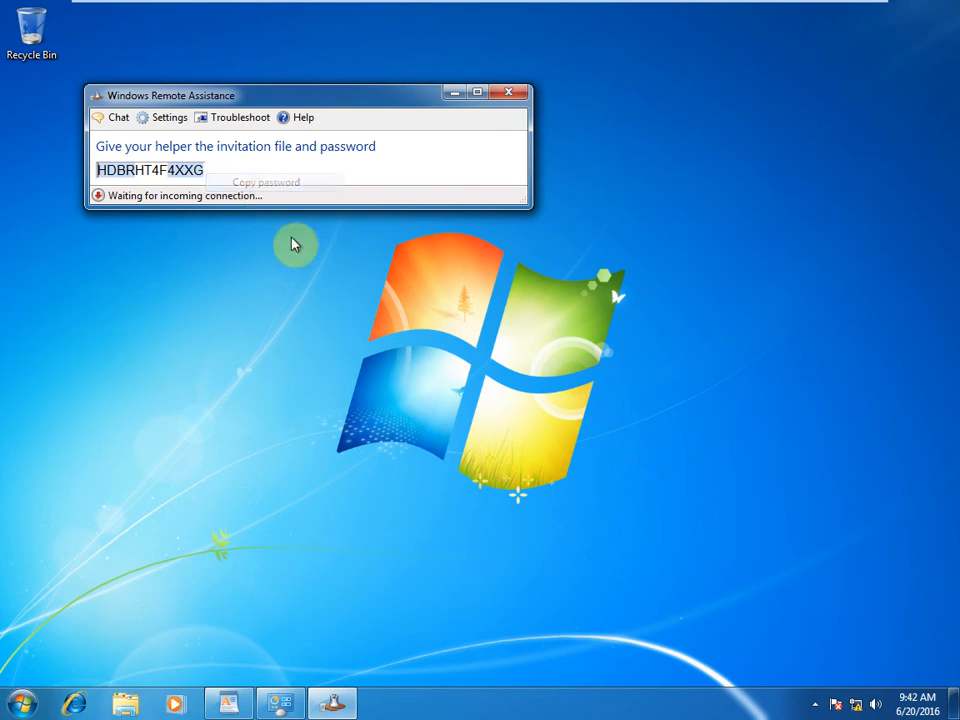
pyautogui.click(21, 700)
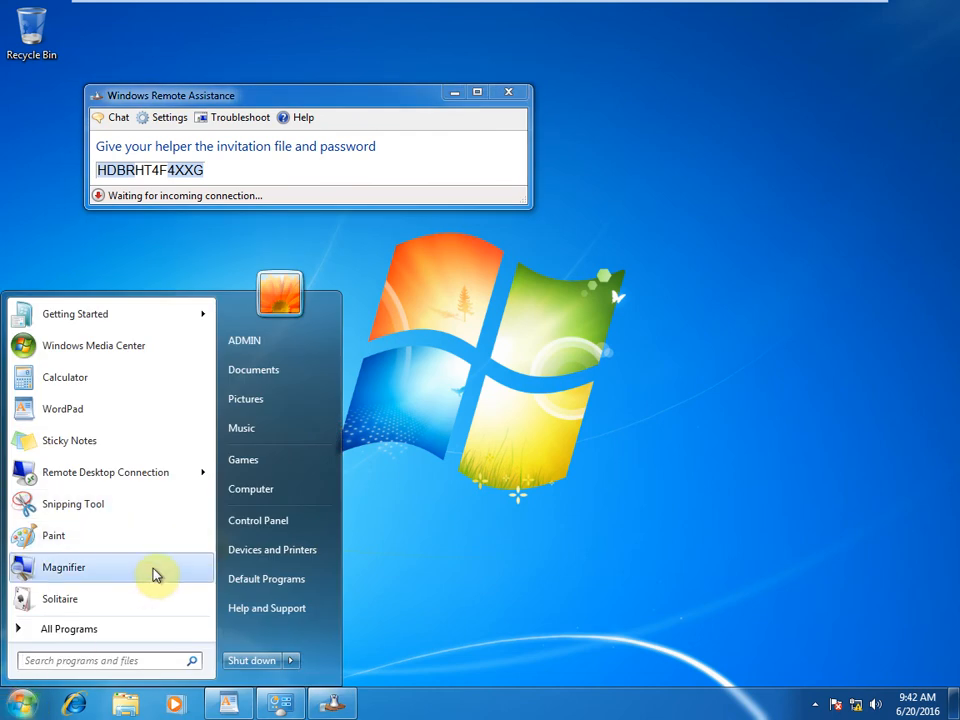
# Step: Open C:\Invitation and create a new text document there with the default name
pyautogui.click(274, 494)
pyautogui.doubleClick(392, 222)
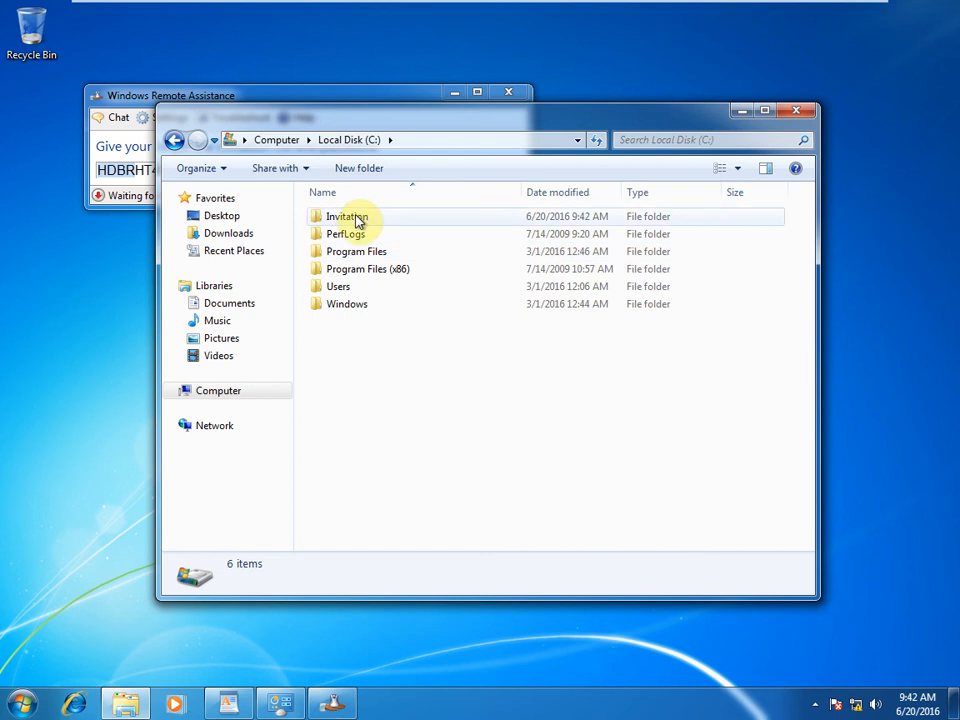
pyautogui.doubleClick(358, 221)
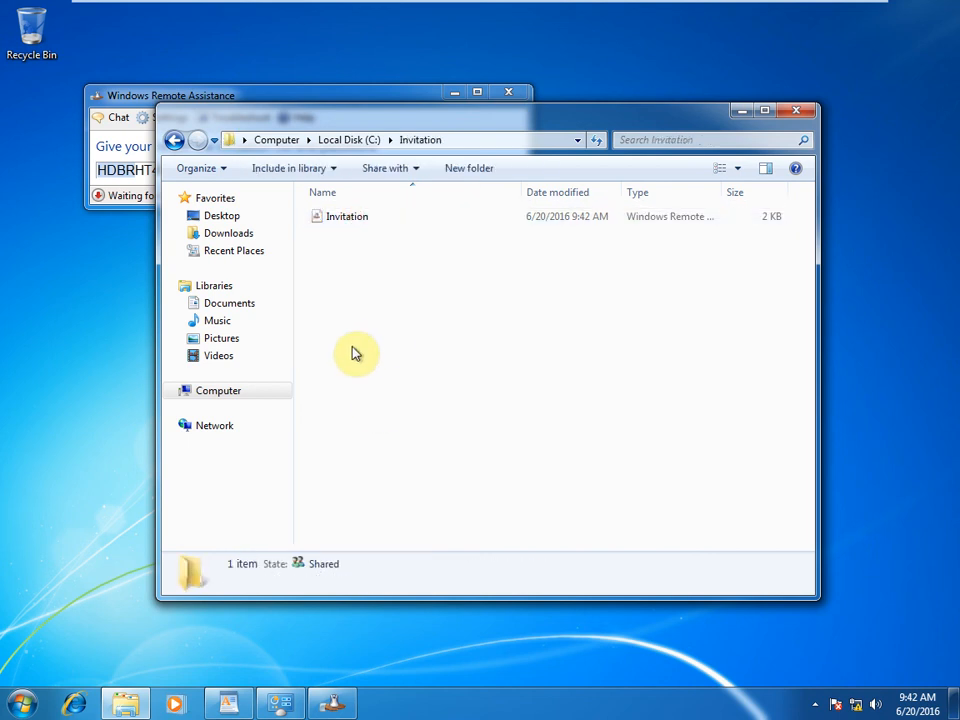
pyautogui.doubleClick(358, 218)
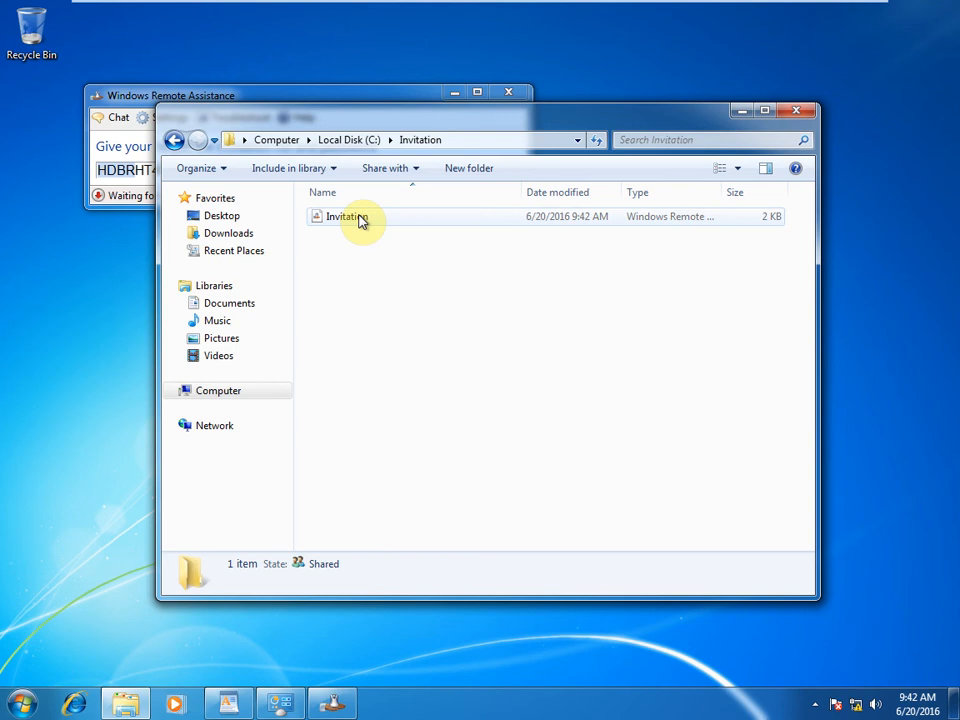
pyautogui.rightClick(343, 298)
pyautogui.moveTo(420, 501)
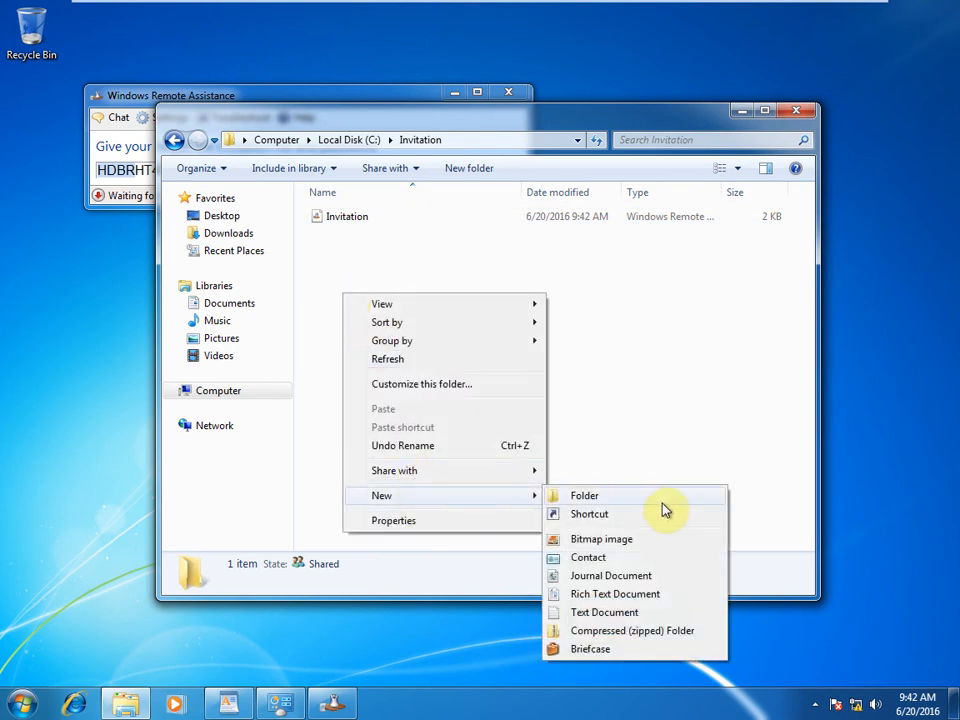
pyautogui.click(622, 613)
pyautogui.click(466, 362)
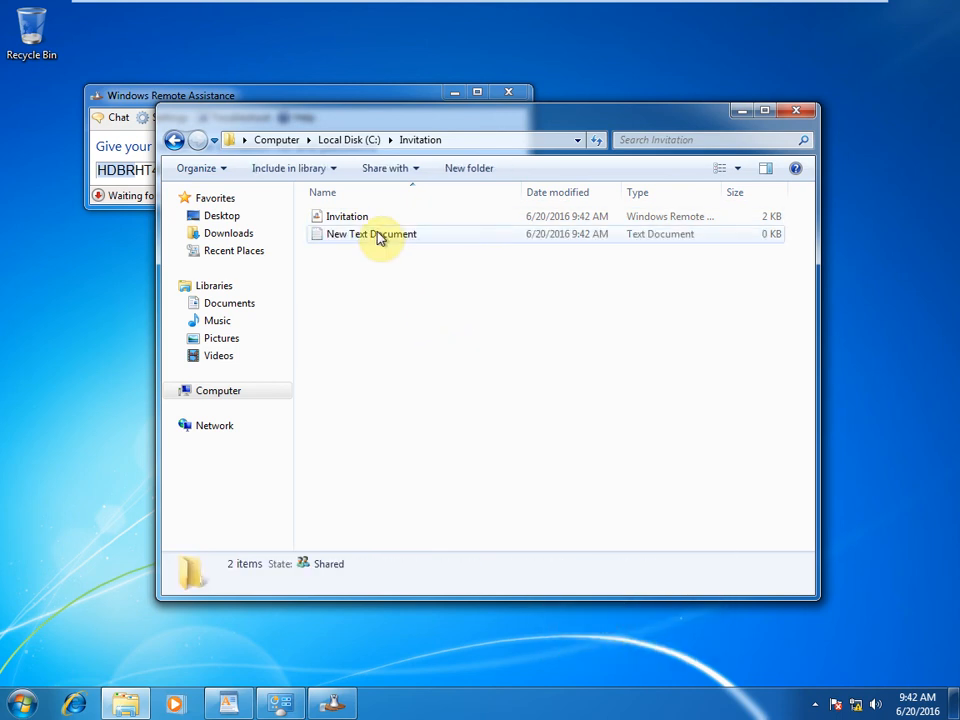
# Step: Paste the copied password into the text document, save it, and close Explorer
pyautogui.doubleClick(379, 240)
pyautogui.rightClick(319, 155)
pyautogui.click(366, 229)
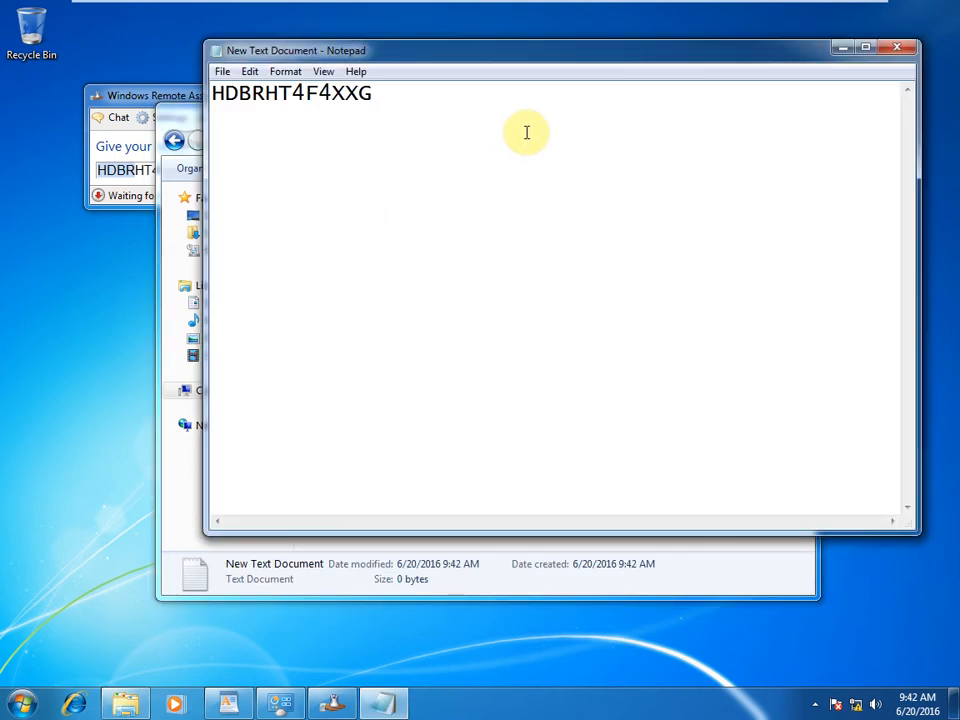
pyautogui.click(900, 48)
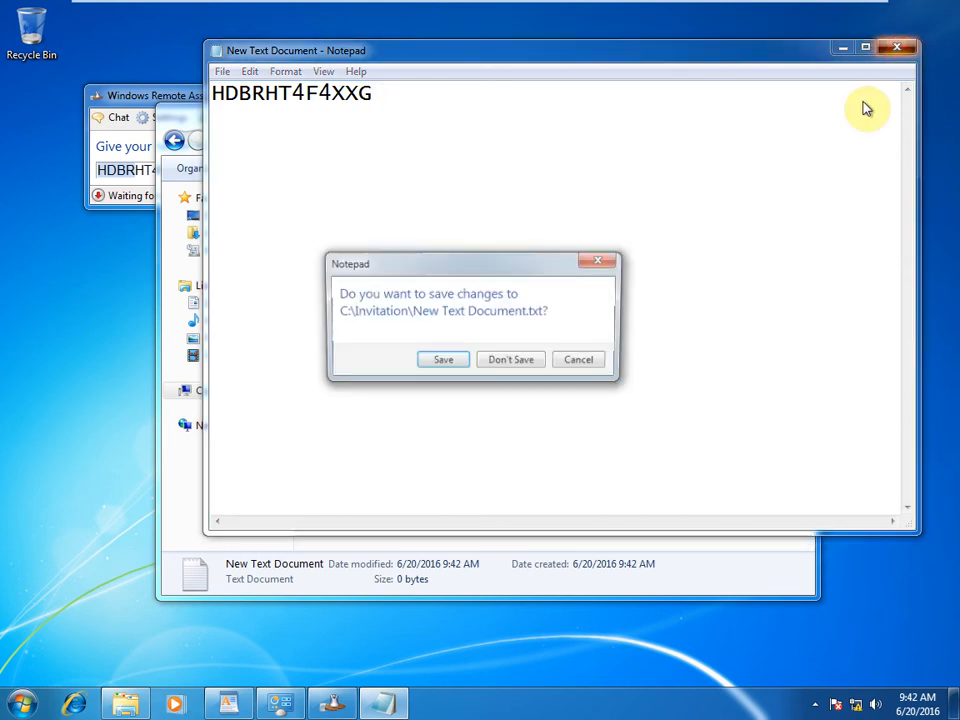
pyautogui.click(445, 362)
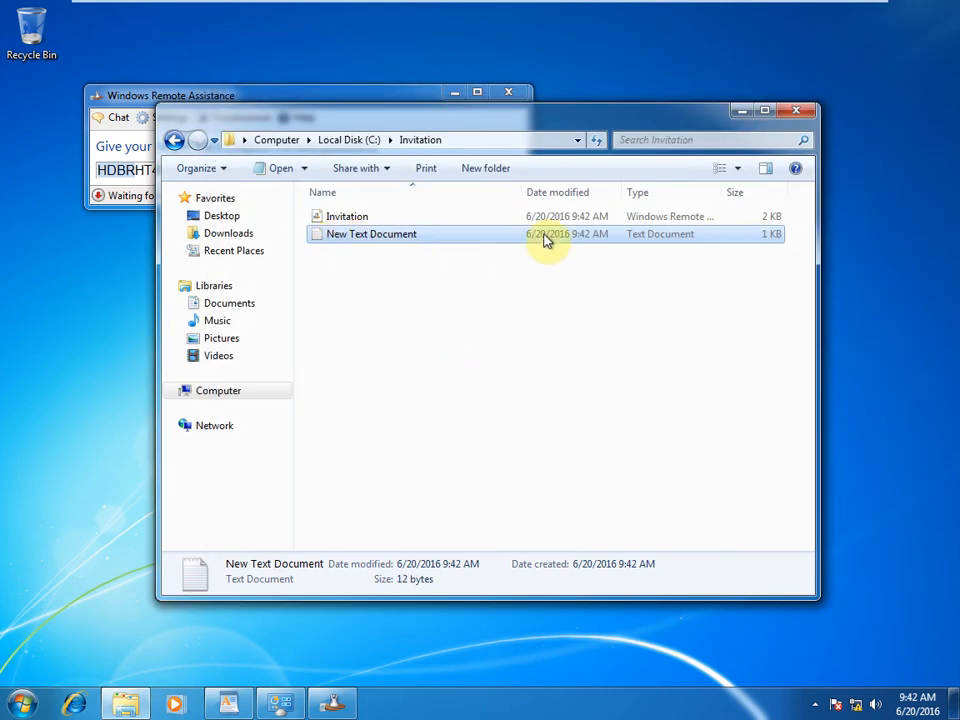
pyautogui.click(168, 148)
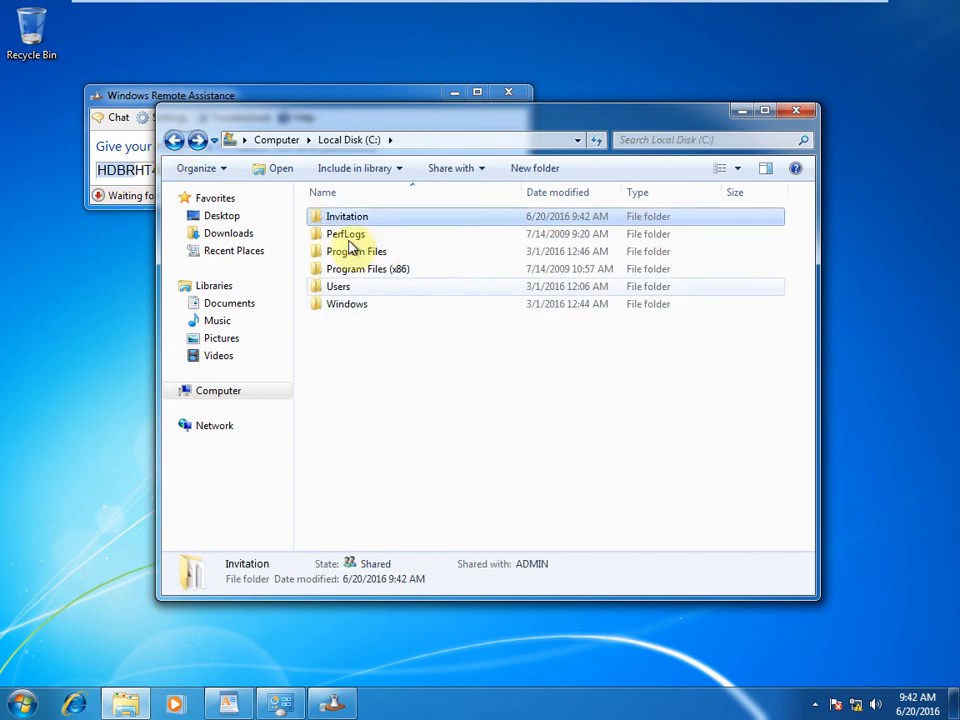
pyautogui.click(802, 112)
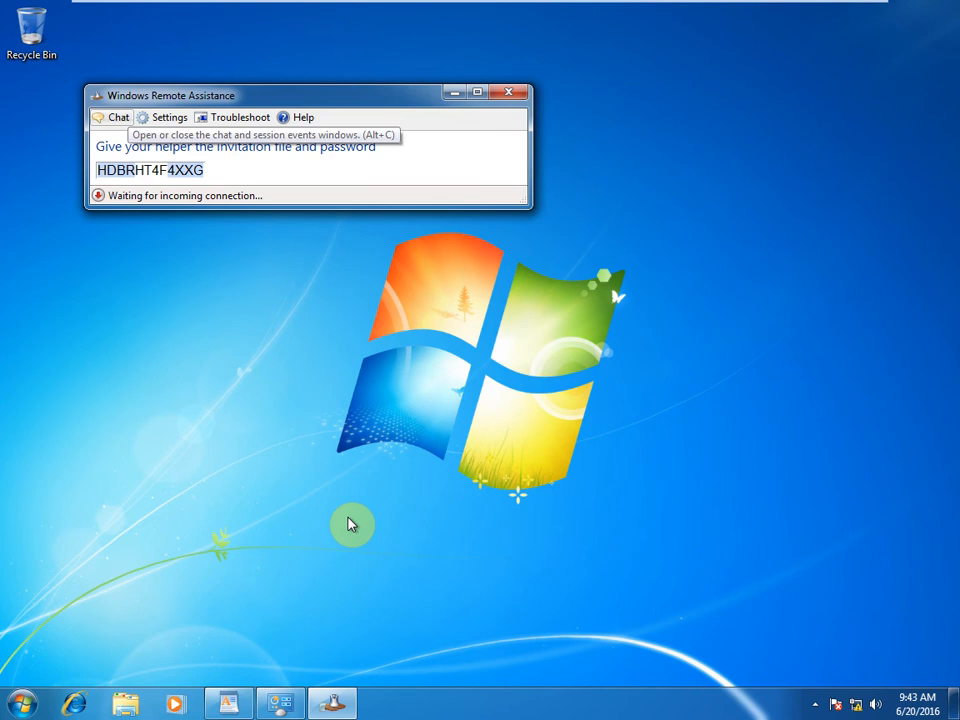
# Step: Open cmd and run ipconfig to show the IPv4 address 172.16.1.2
pyautogui.press('super+r')
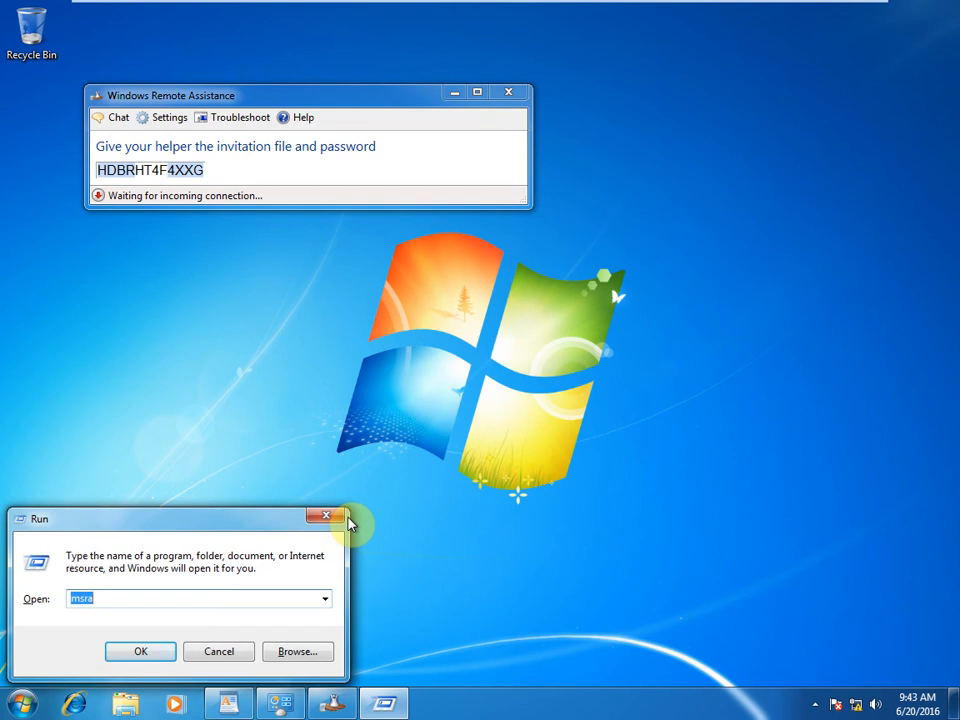
pyautogui.write('cmd')
pyautogui.press('Return')
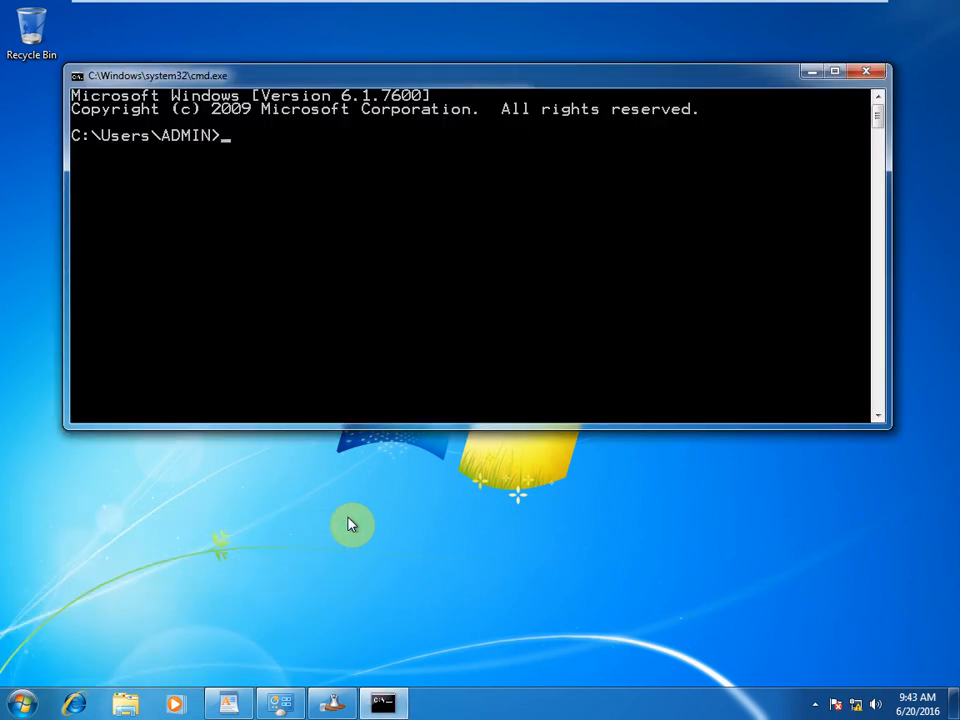
pyautogui.write('ip')
pyautogui.press('Return')
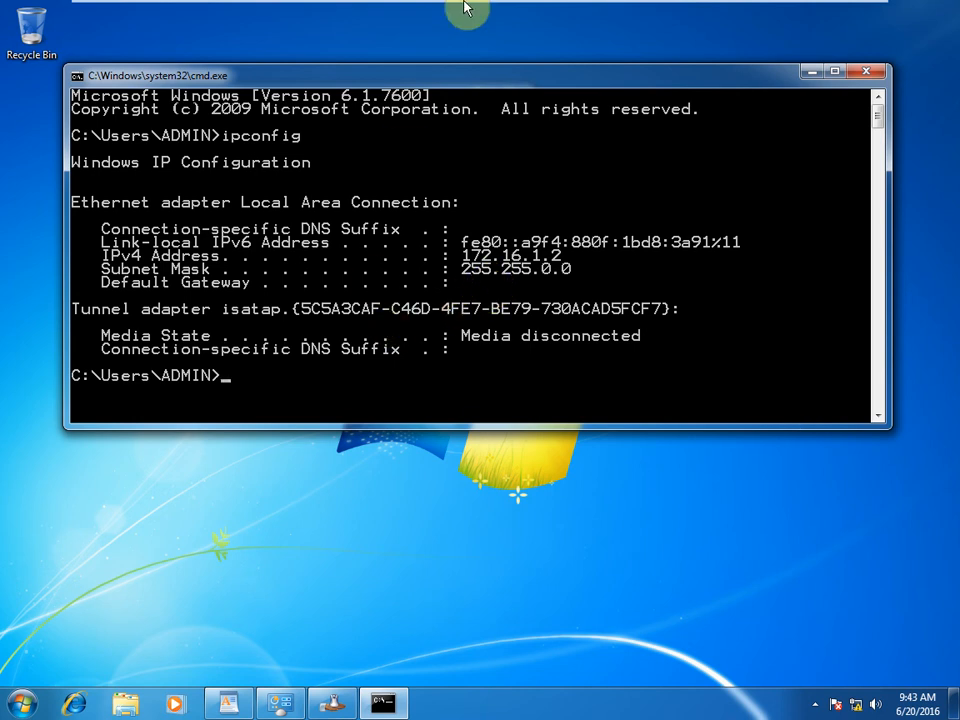
# Step: On the Win2012-AD machine, open Run and enter the partial path \\172.16.1
pyautogui.moveTo(466, 6)
pyautogui.click(313, 14)
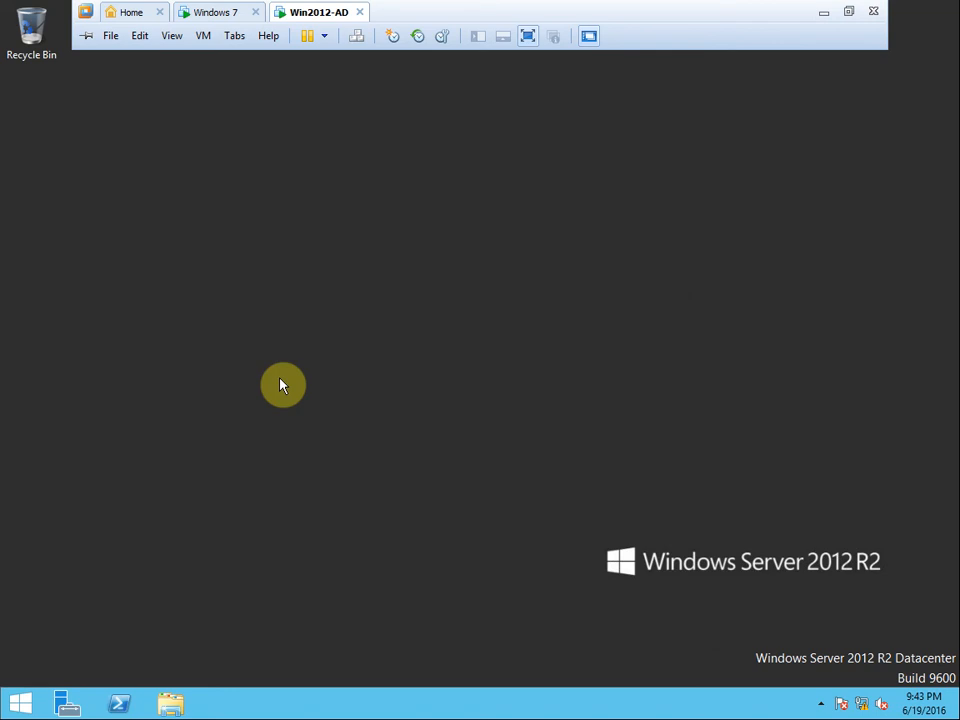
pyautogui.press('super+r')
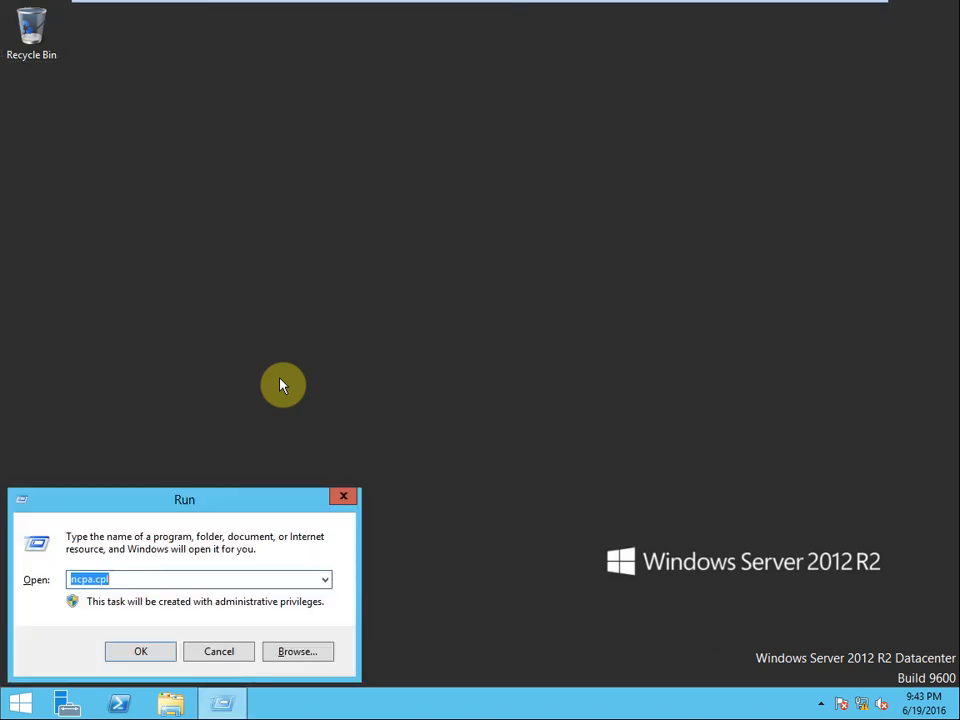
pyautogui.write('\\\\172')
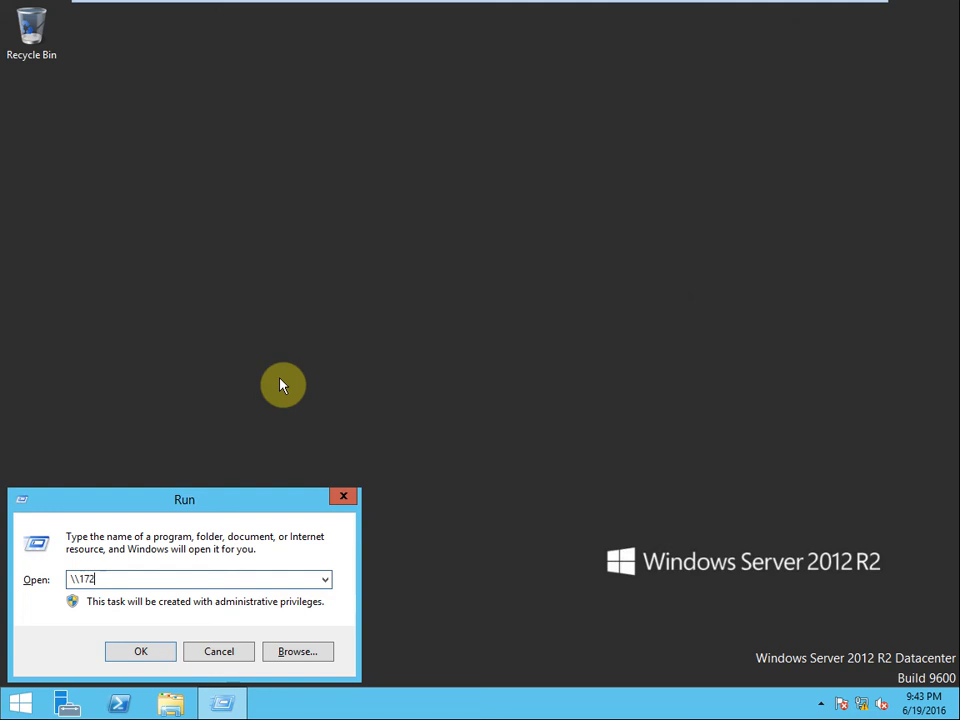
pyautogui.write('.16.1')
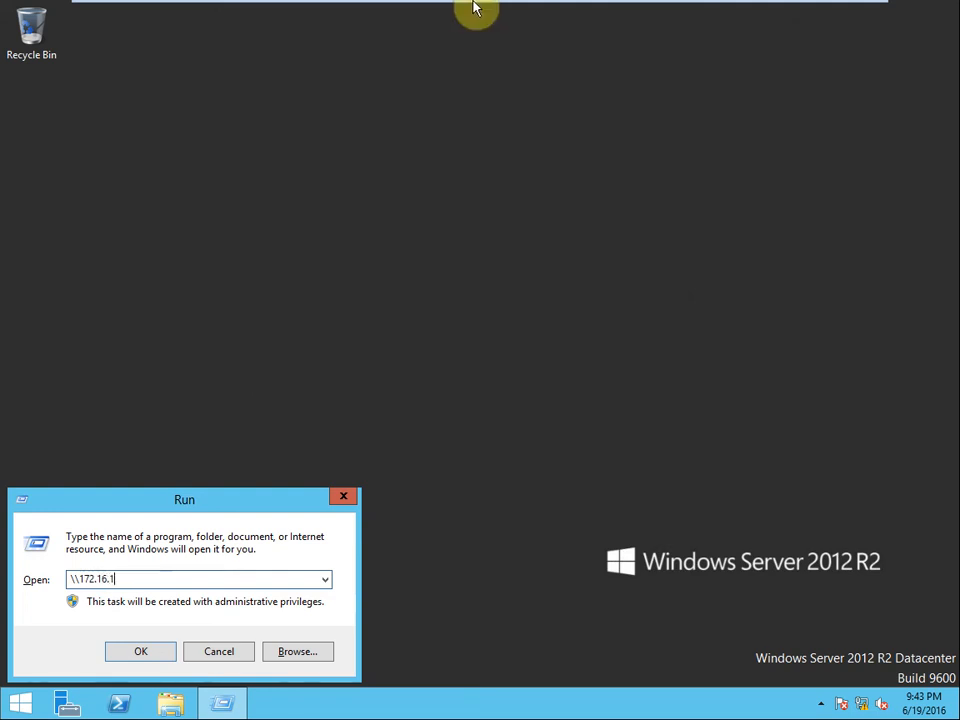
# Step: Glance at the Windows 7 machine, then return to Win2012-AD
pyautogui.moveTo(475, 8)
pyautogui.click(214, 14)
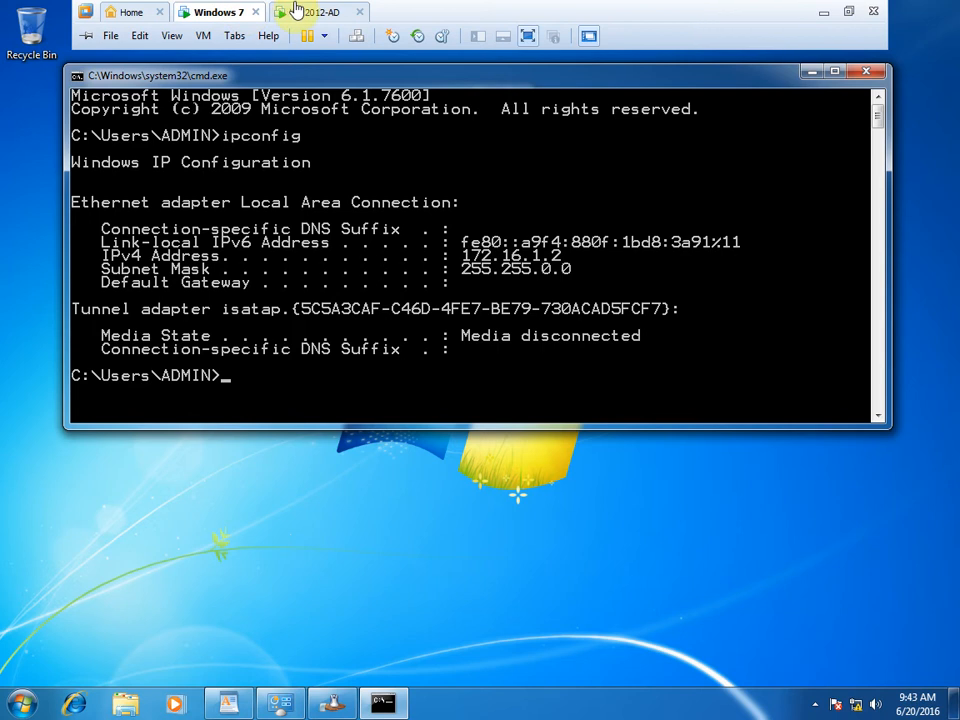
pyautogui.click(310, 11)
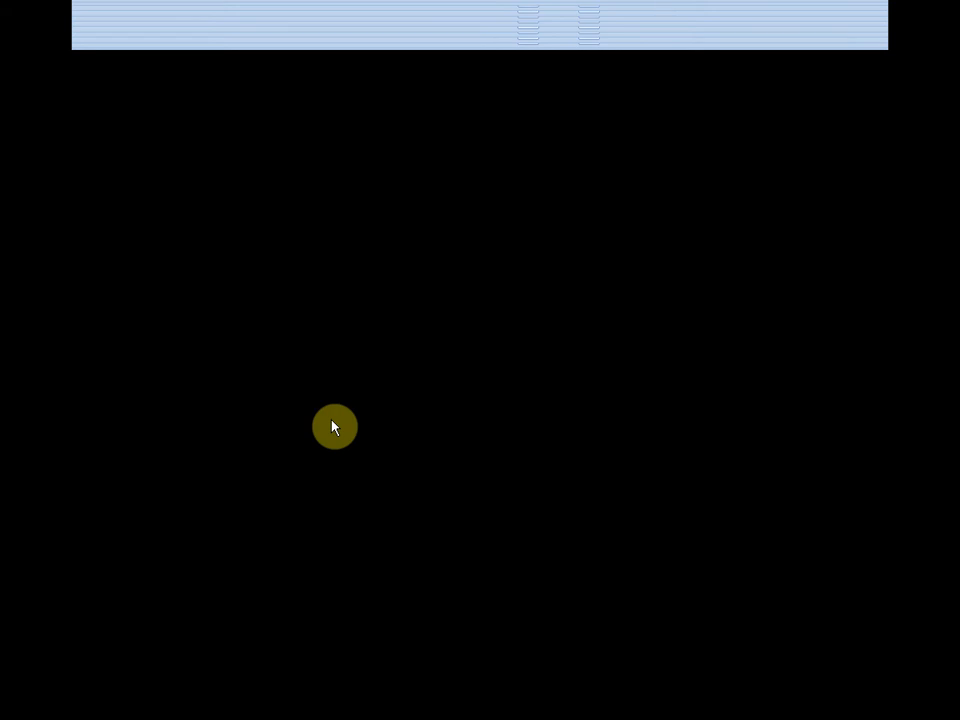
# Step: Switch to the Windows 7 machine to view its ipconfig output showing 172.16.1.2
pyautogui.moveTo(461, 2)
pyautogui.click(390, 190)
pyautogui.moveTo(392, 9)
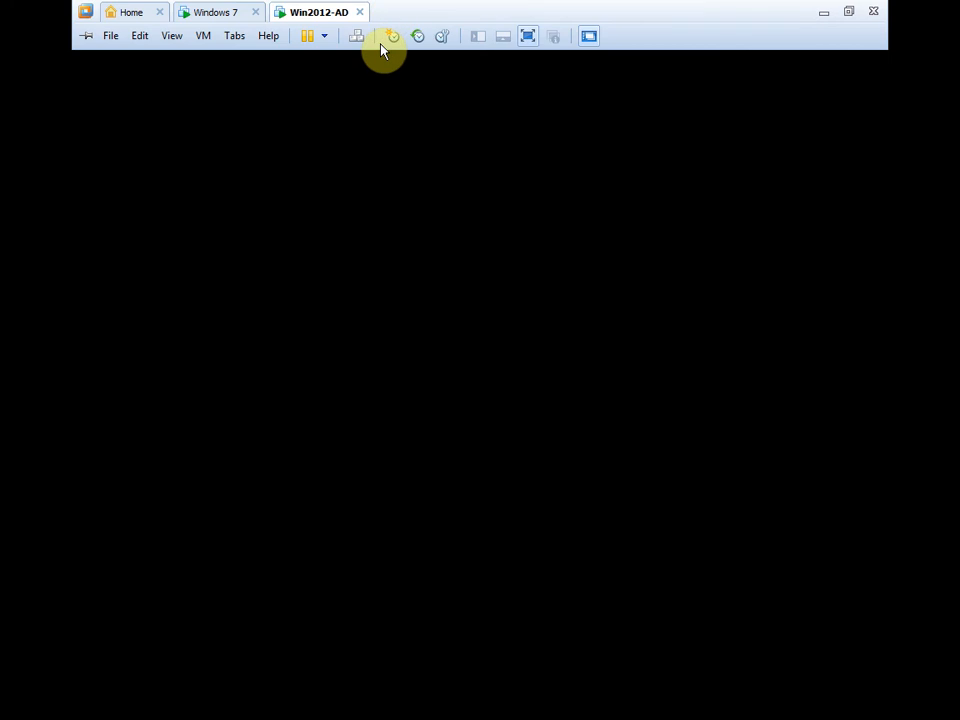
pyautogui.click(212, 12)
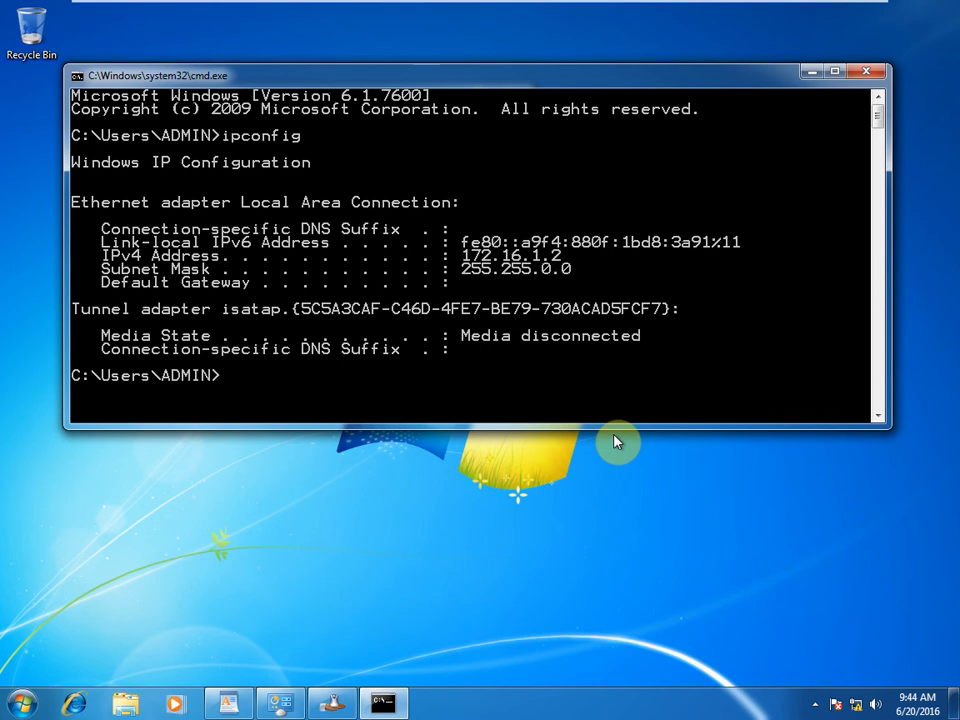
# Step: On Win2012-AD, complete the Run address to \\172.16.1.2 and open it
pyautogui.moveTo(542, 8)
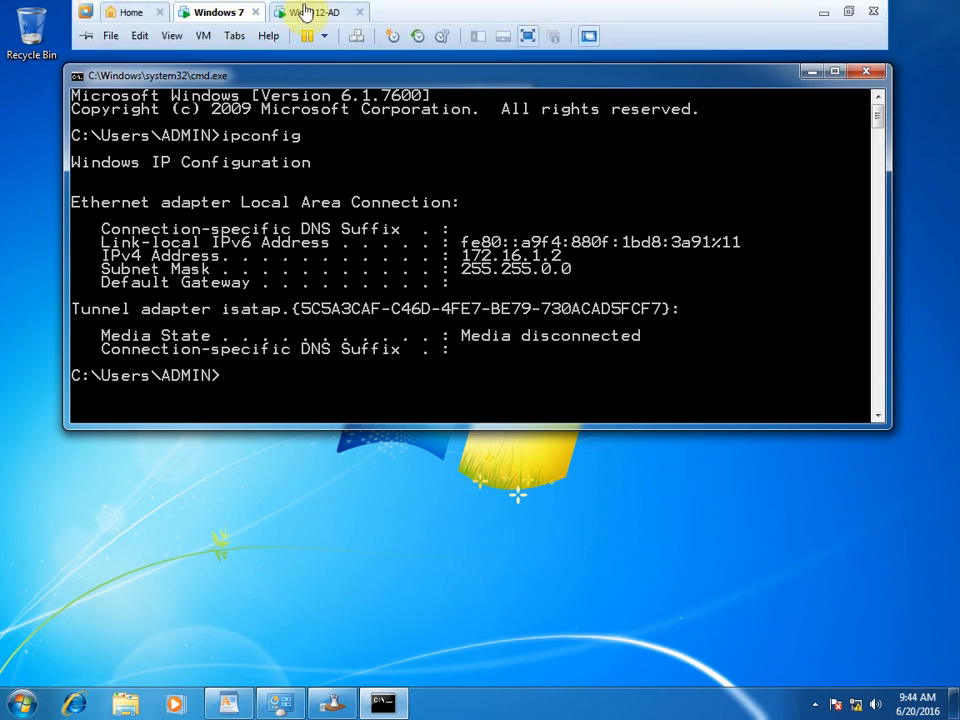
pyautogui.click(305, 14)
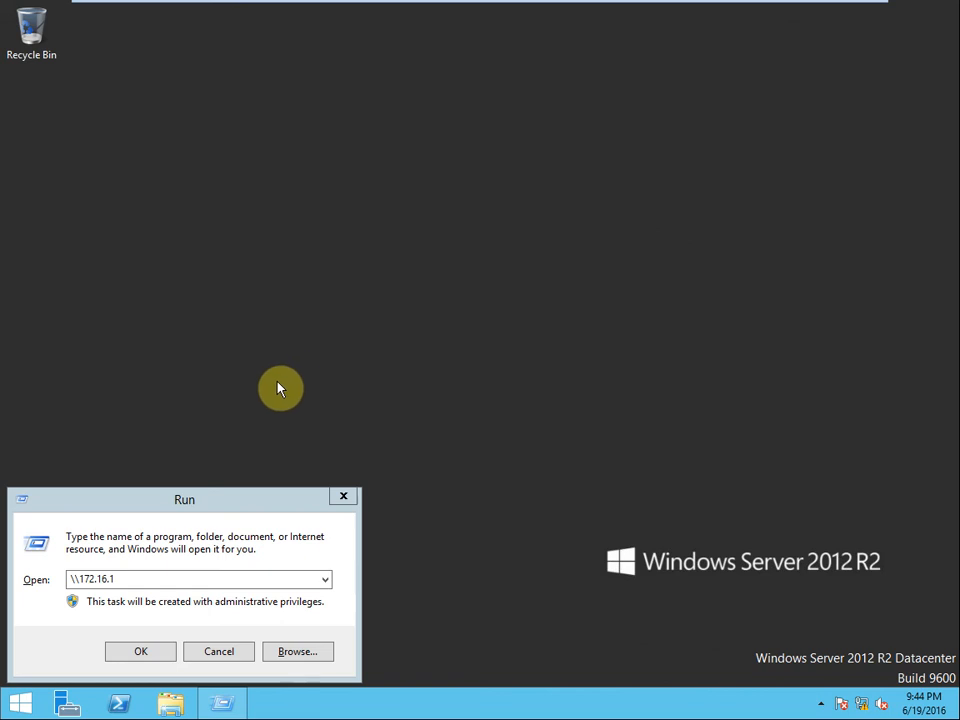
pyautogui.moveTo(228, 508); pyautogui.dragTo(371, 389)
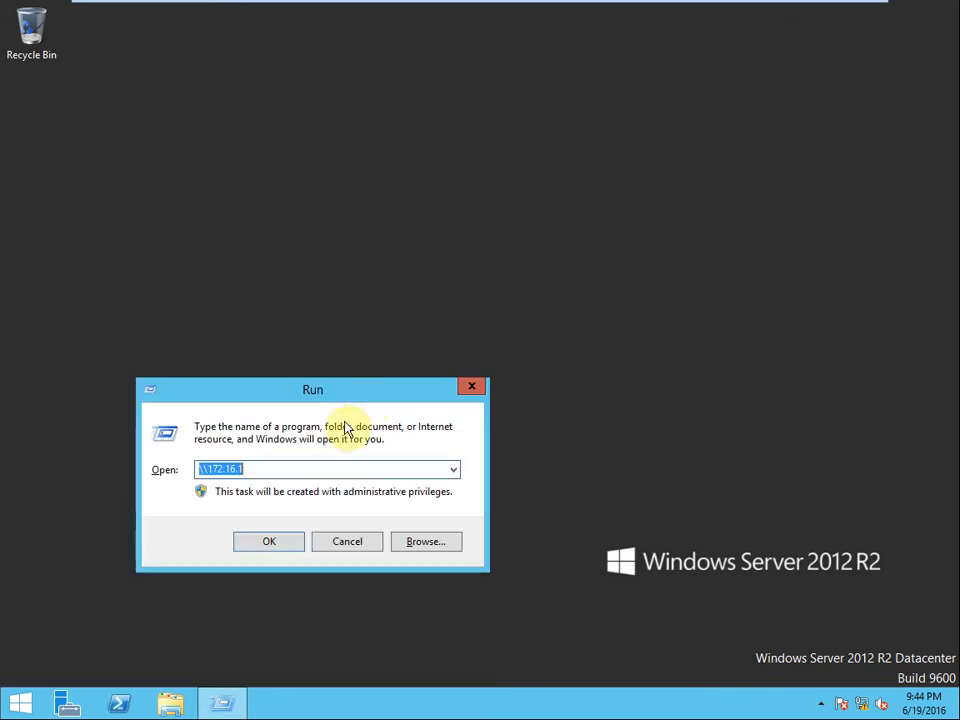
pyautogui.click(303, 472)
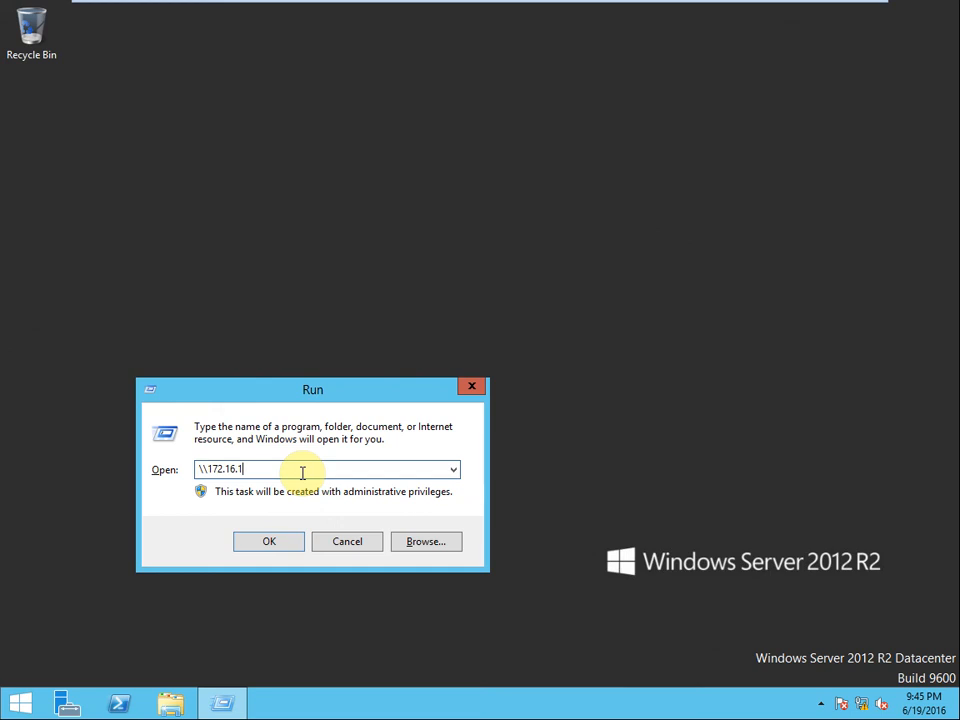
pyautogui.write('.2')
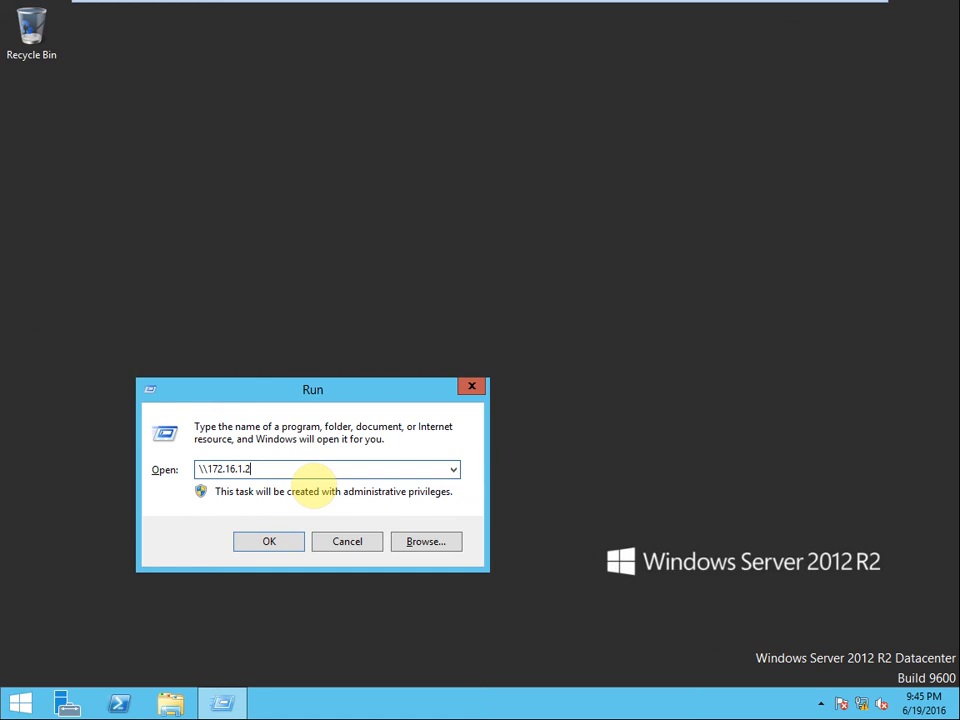
pyautogui.press('Return')
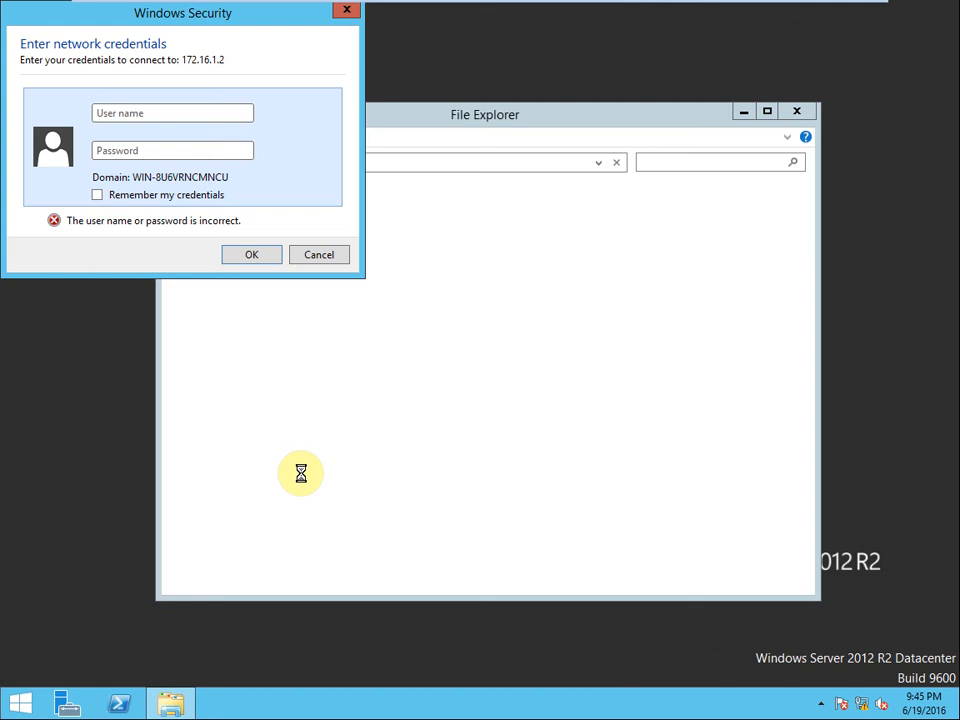
# Step: Open a Command Prompt with cmd and set its console font to 10x18
pyautogui.press('super+r')
pyautogui.write('cmd')
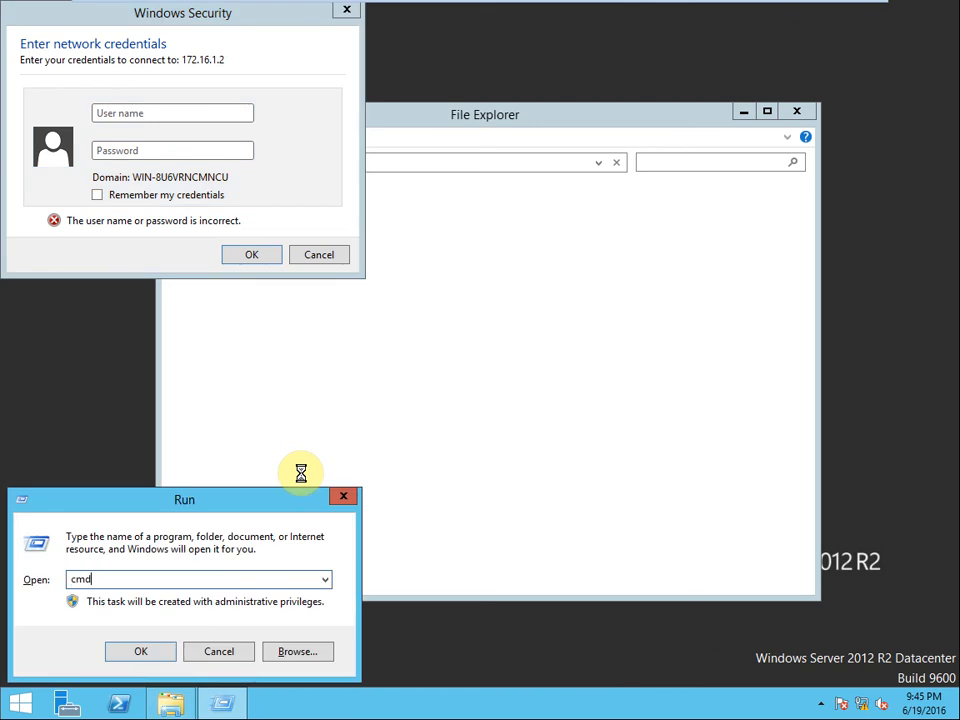
pyautogui.press('Return')
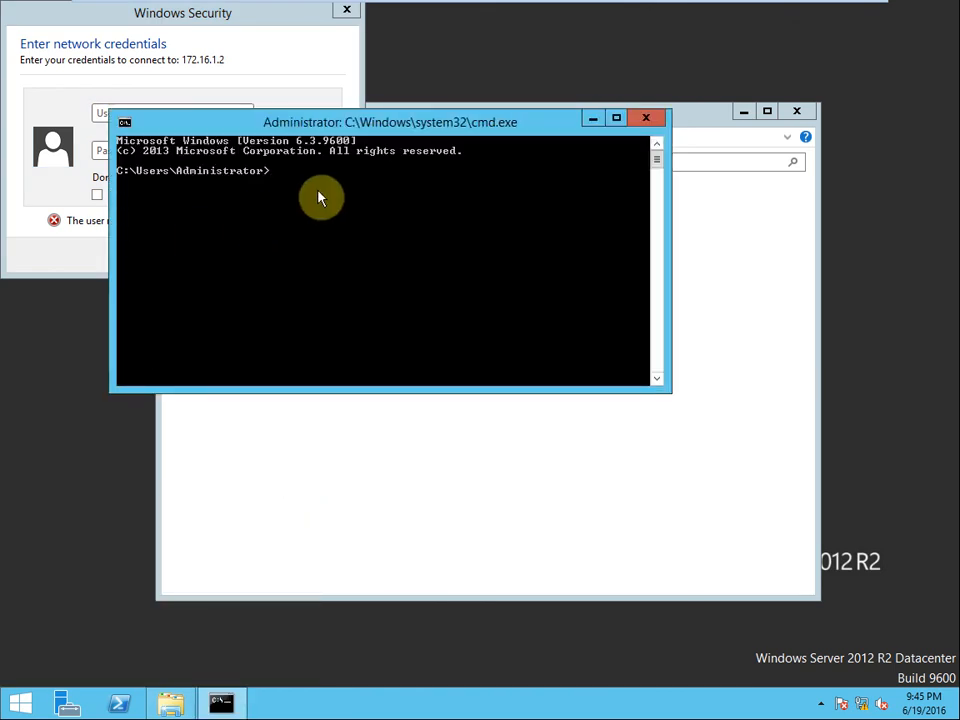
pyautogui.rightClick(356, 123)
pyautogui.click(440, 284)
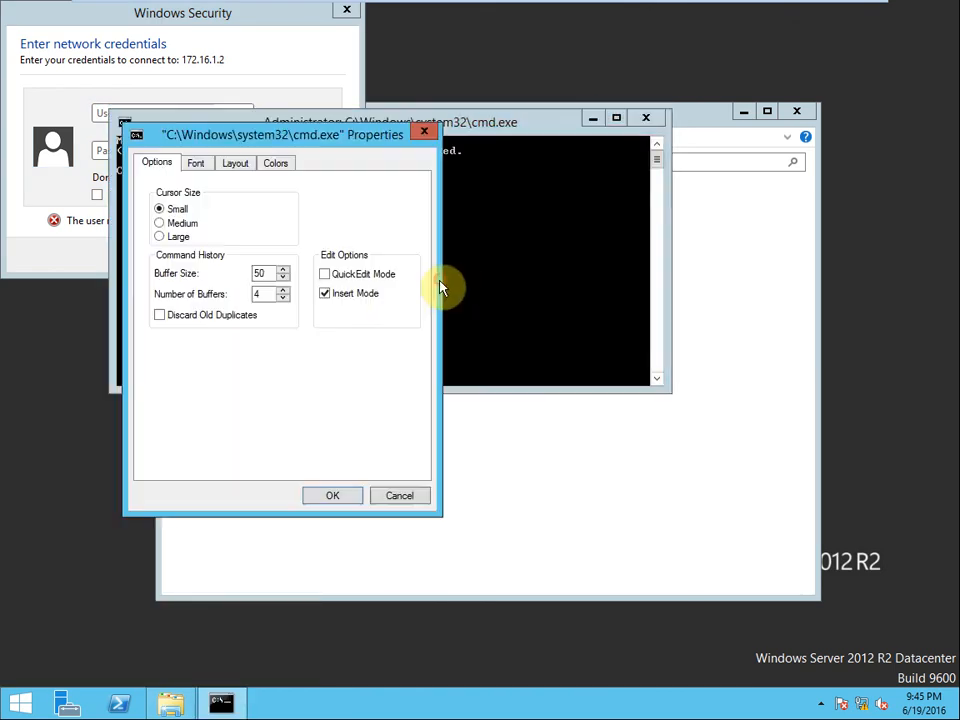
pyautogui.click(195, 164)
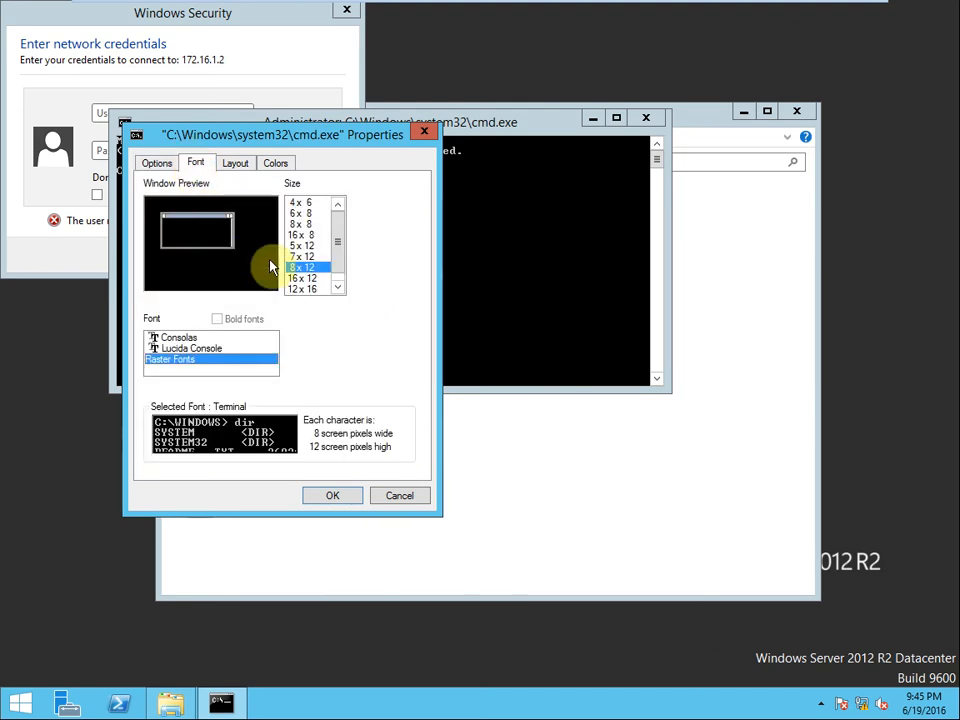
pyautogui.click(318, 290)
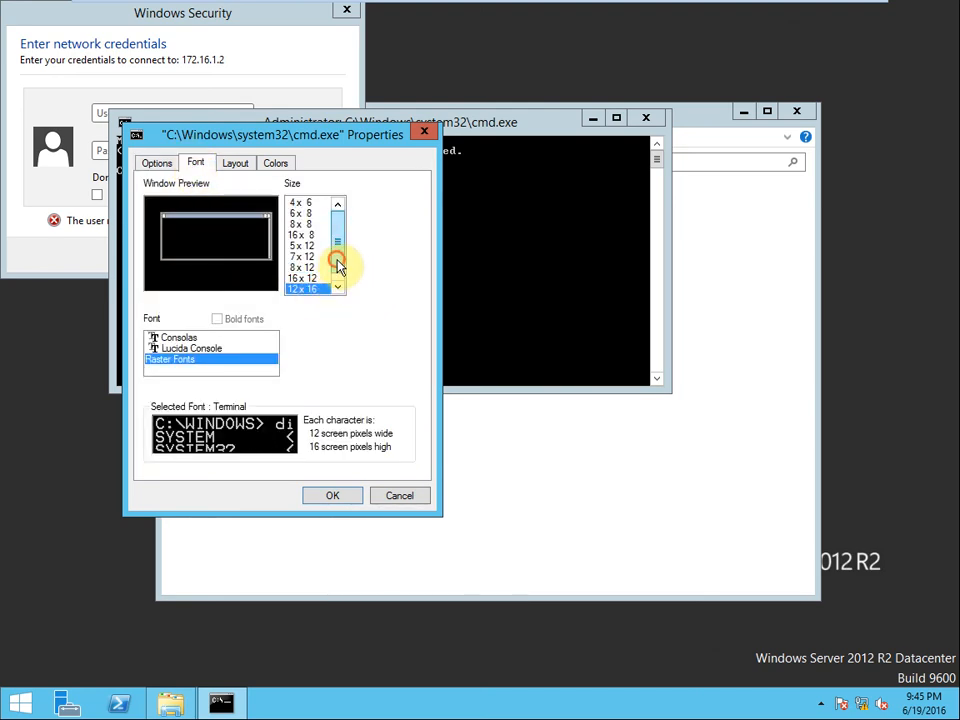
pyautogui.scroll(-1, 330, 290)
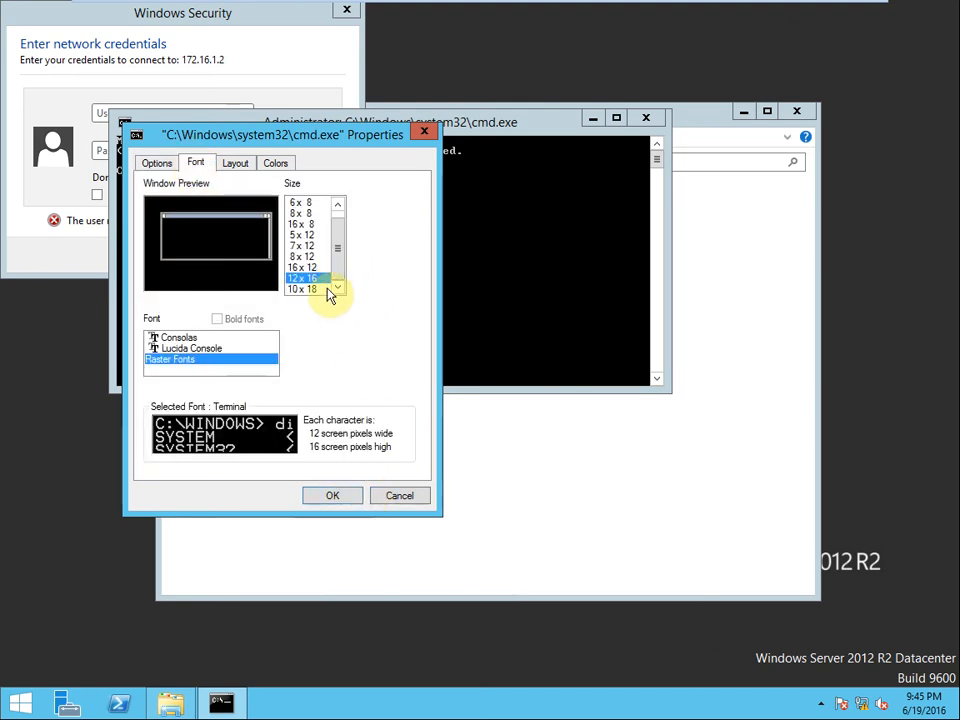
pyautogui.click(315, 288)
pyautogui.click(322, 495)
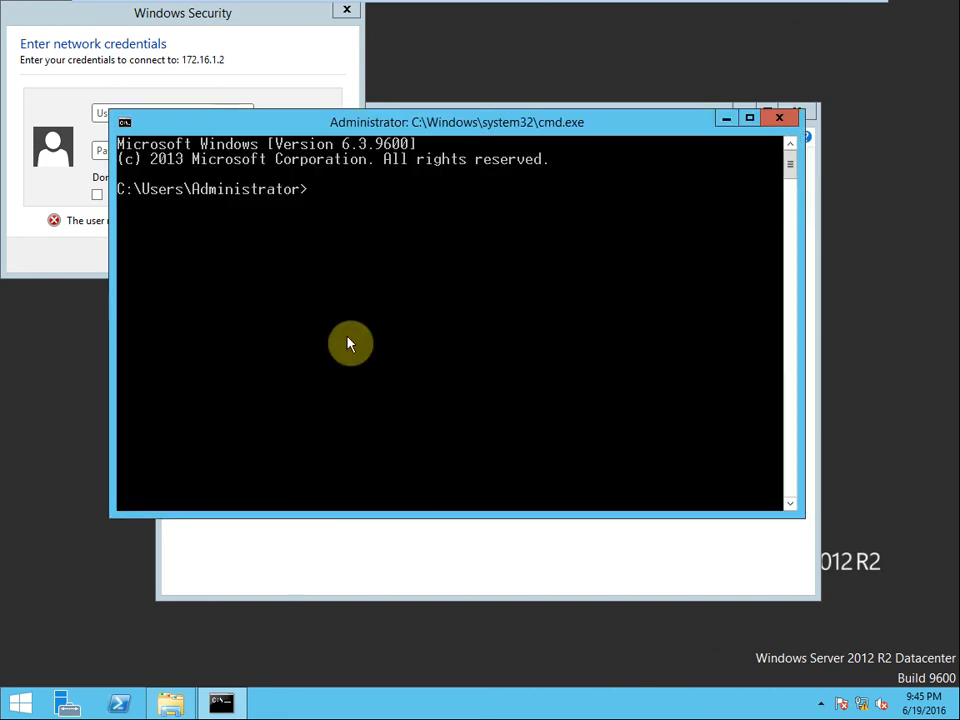
# Step: Run ipconfig to confirm the server's IPv4 172.16.0.201, then minimize the console
pyautogui.write('ipconfig')
pyautogui.press('Return')
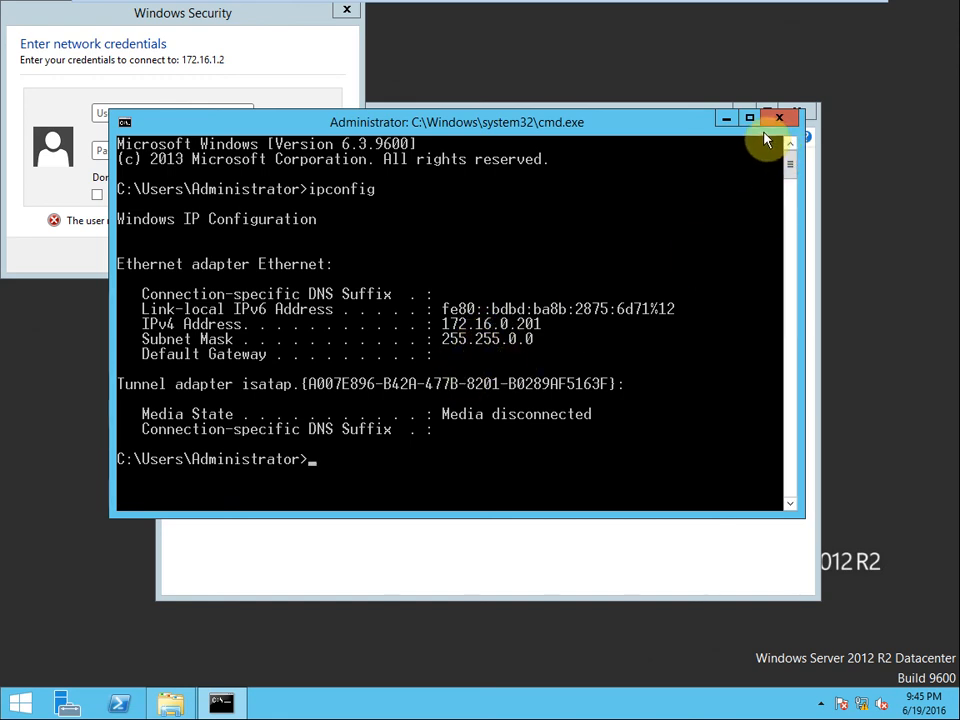
pyautogui.click(727, 119)
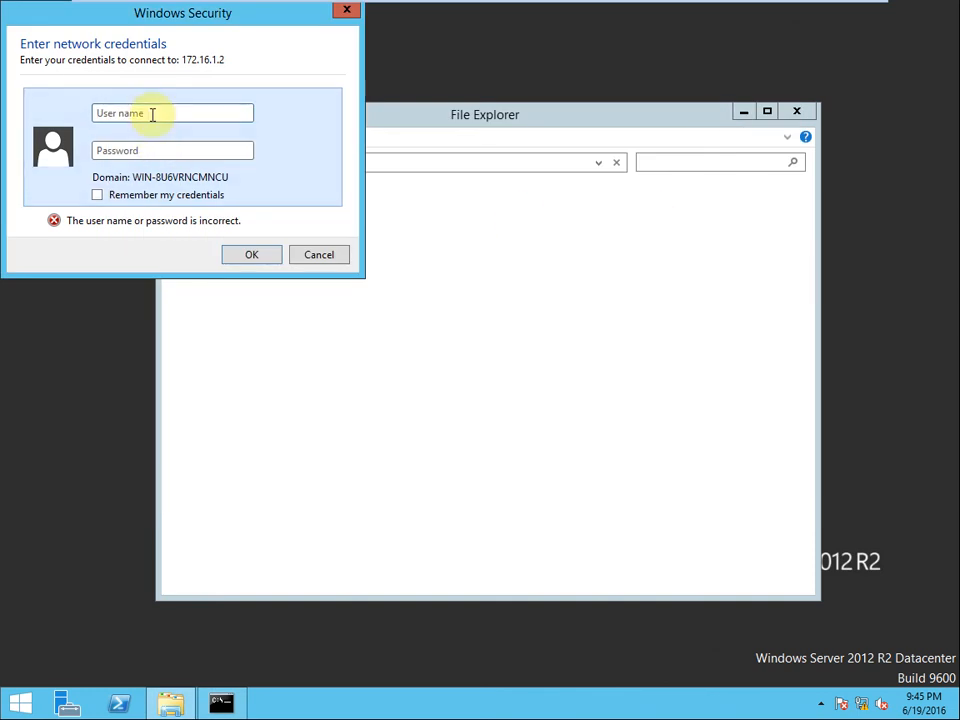
# Step: Check the Windows 7 machine's Start menu, then return to the Win2012-AD credentials prompt
pyautogui.moveTo(320, 8)
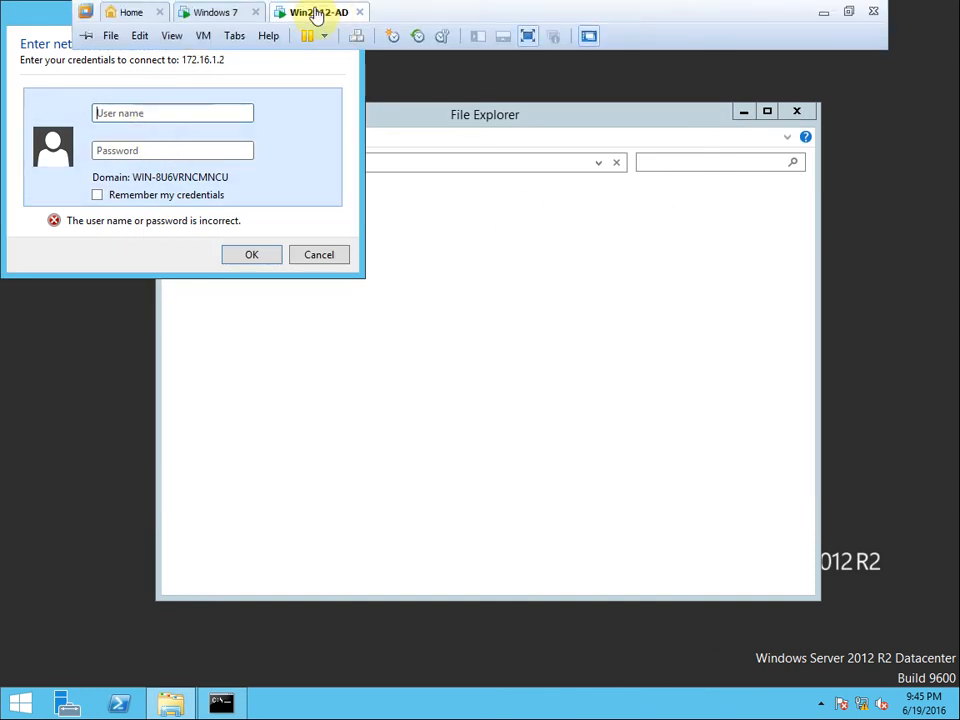
pyautogui.click(210, 14)
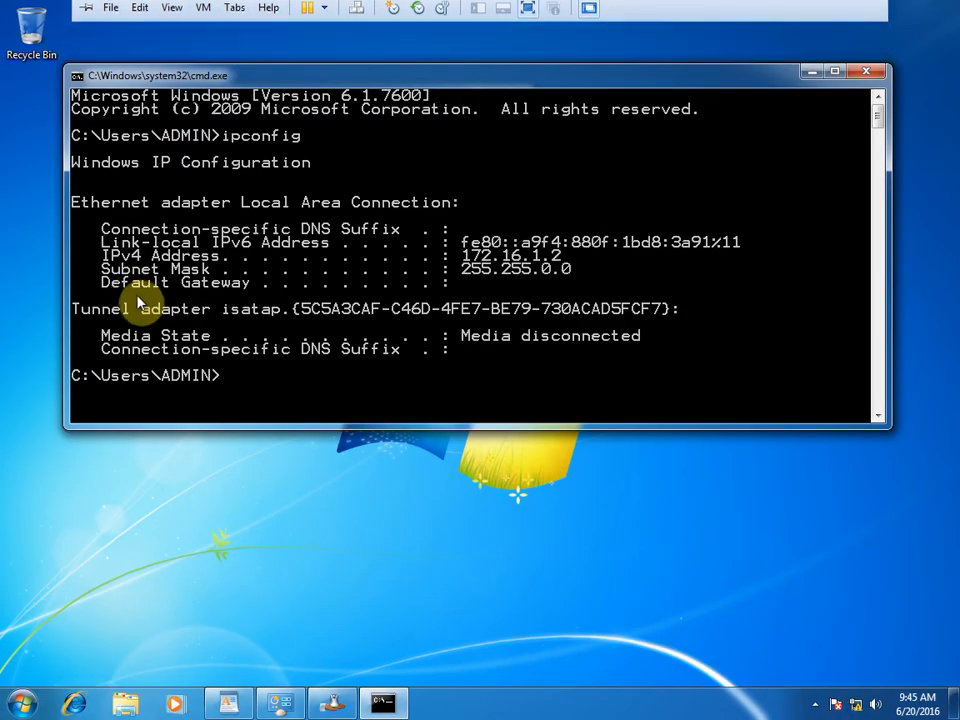
pyautogui.click(17, 706)
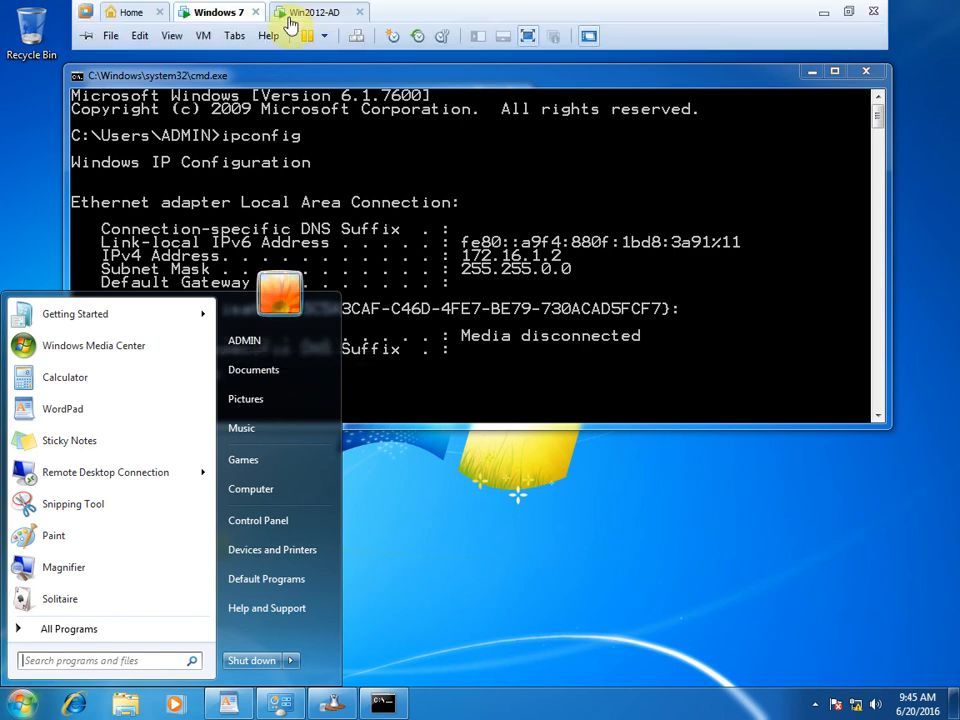
pyautogui.click(293, 14)
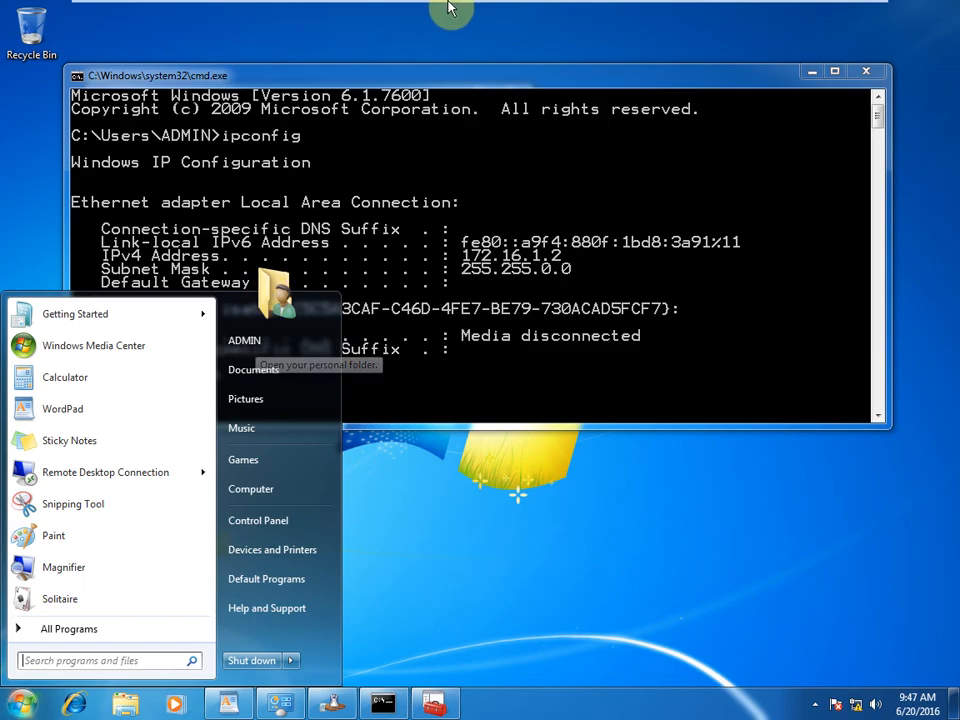
pyautogui.moveTo(440, 9)
pyautogui.click(295, 14)
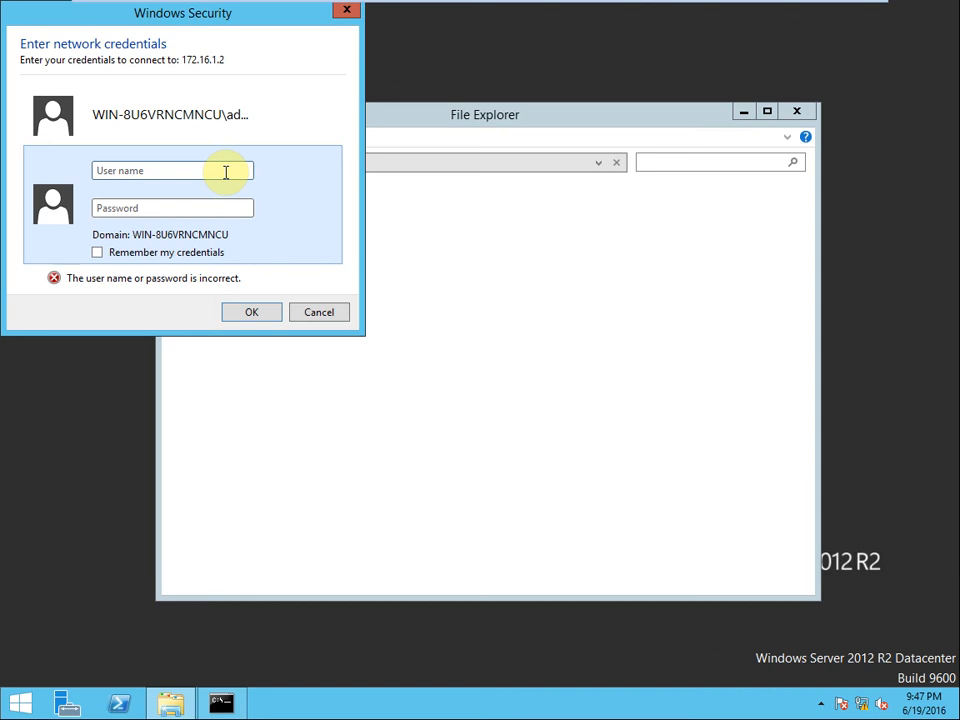
# Step: Enter the Windows 7 administrator user name and password in Windows Security
pyautogui.write('admin')
pyautogui.press('Tab')
pyautogui.write('•••••••')
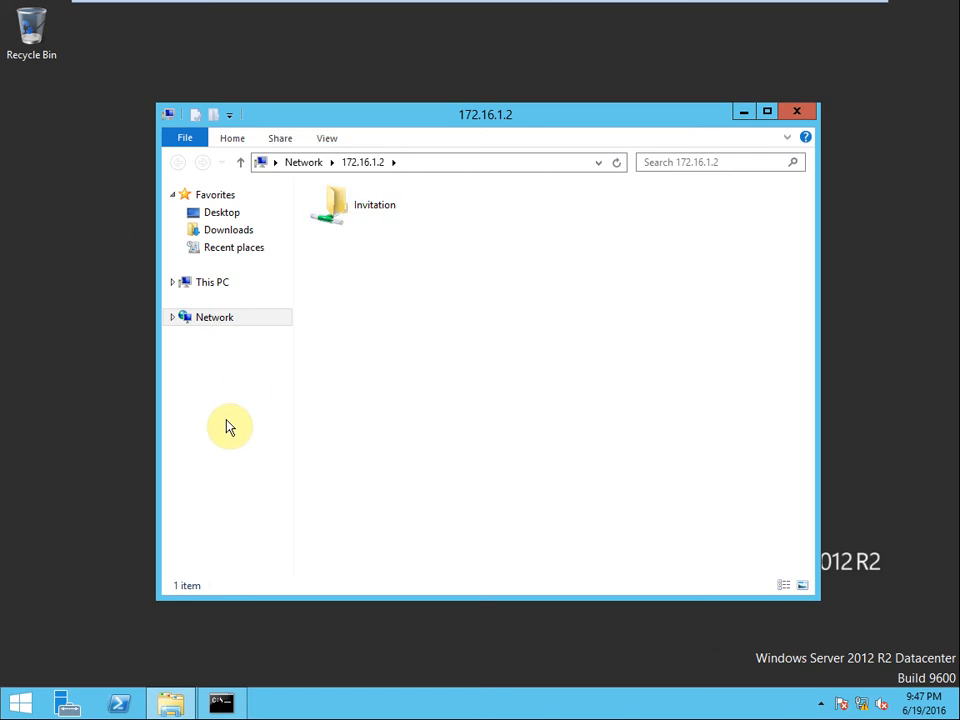
# Step: Launch a blank Notepad from Run, replacing the suggested network address with notepad
pyautogui.press('super+r')
pyautogui.write('\\\\')
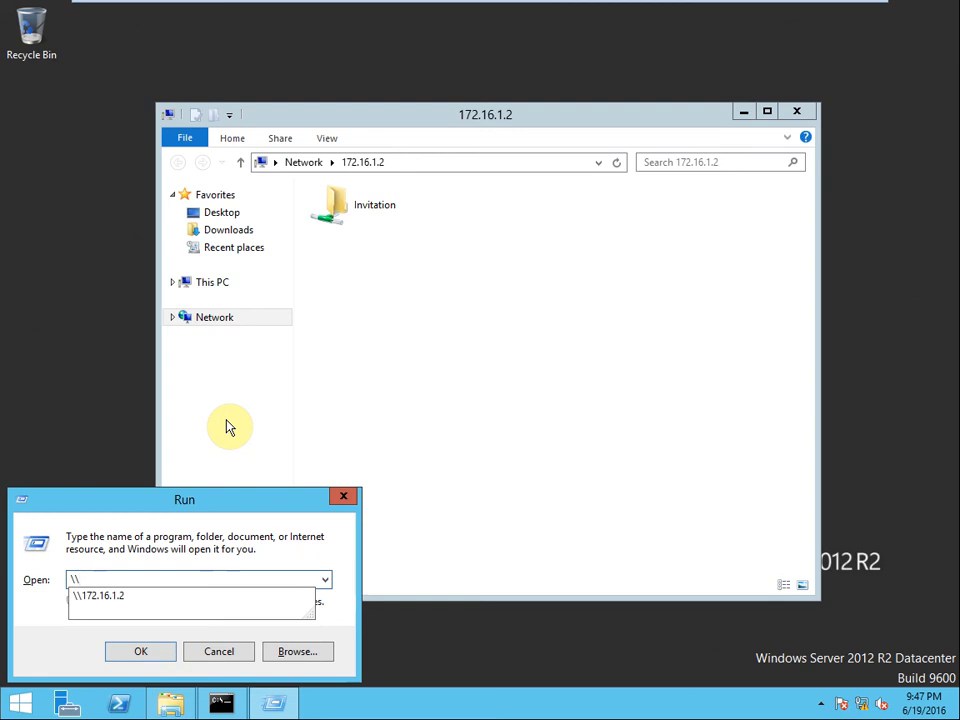
pyautogui.press('Down')
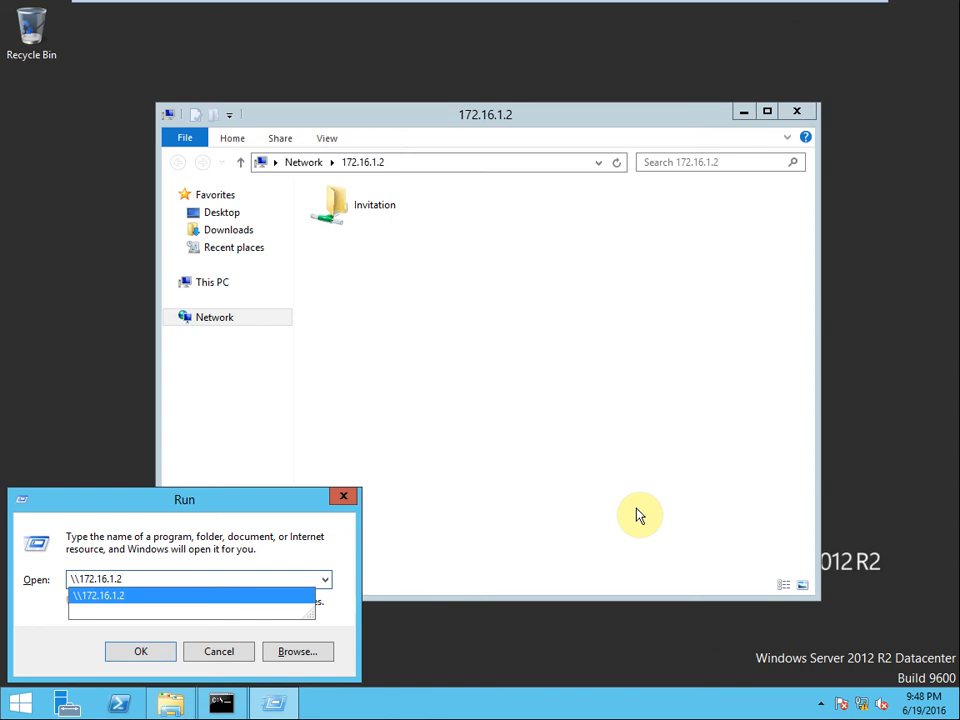
pyautogui.press('BackSpace')
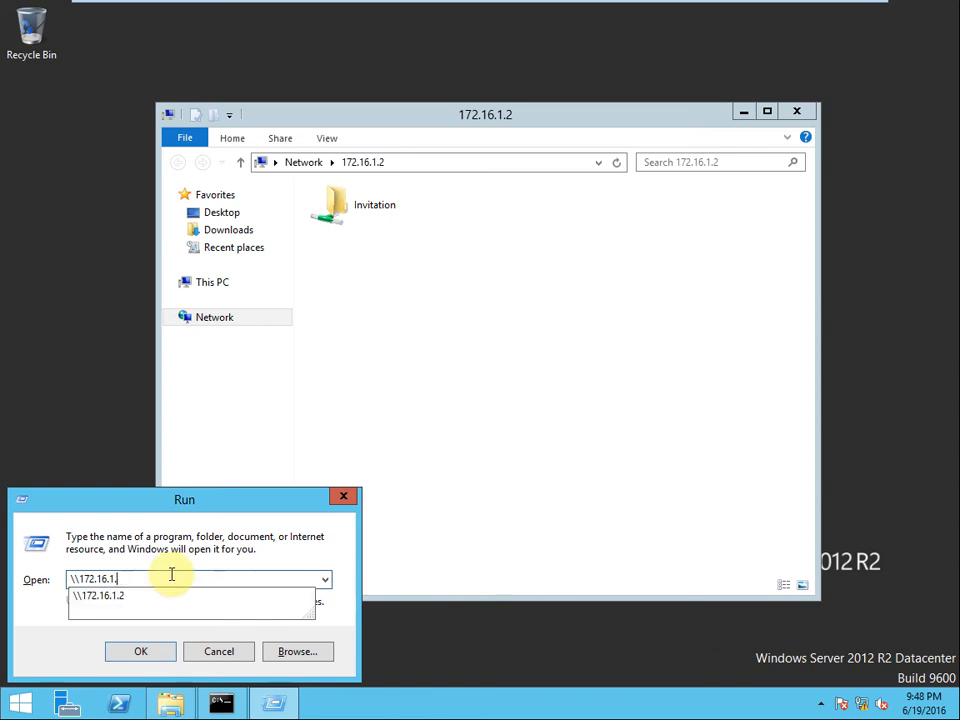
pyautogui.press('BackSpace')
pyautogui.press('BackSpace')
pyautogui.write('no')
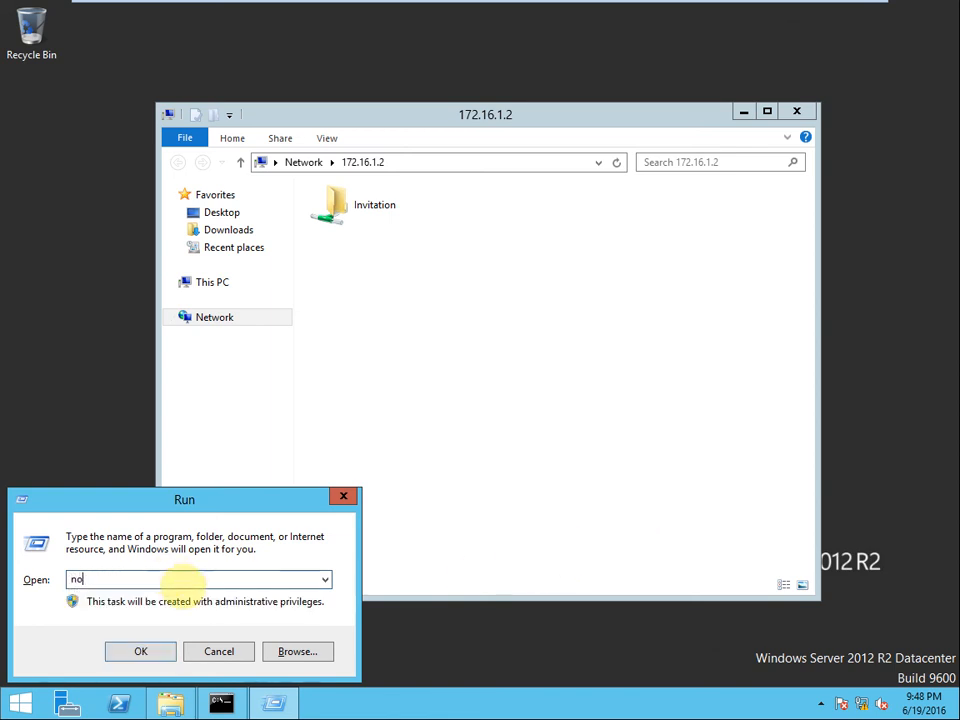
pyautogui.write('tepad')
pyautogui.press('Return')
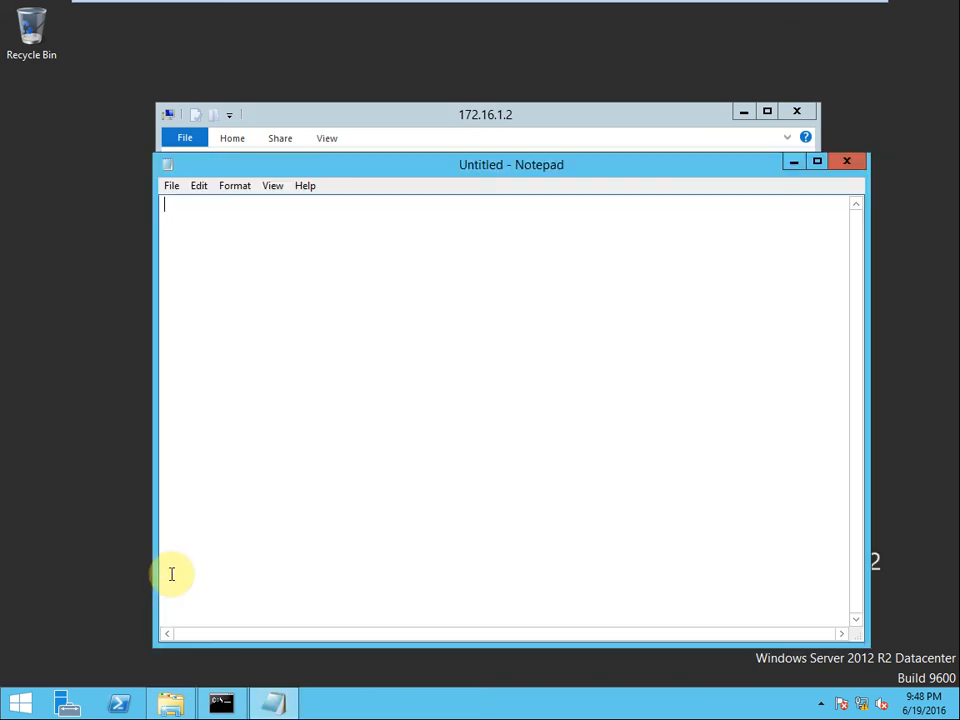
# Step: Open Notepad's Format > Font settings, then switch to the Windows 7 machine
pyautogui.click(240, 185)
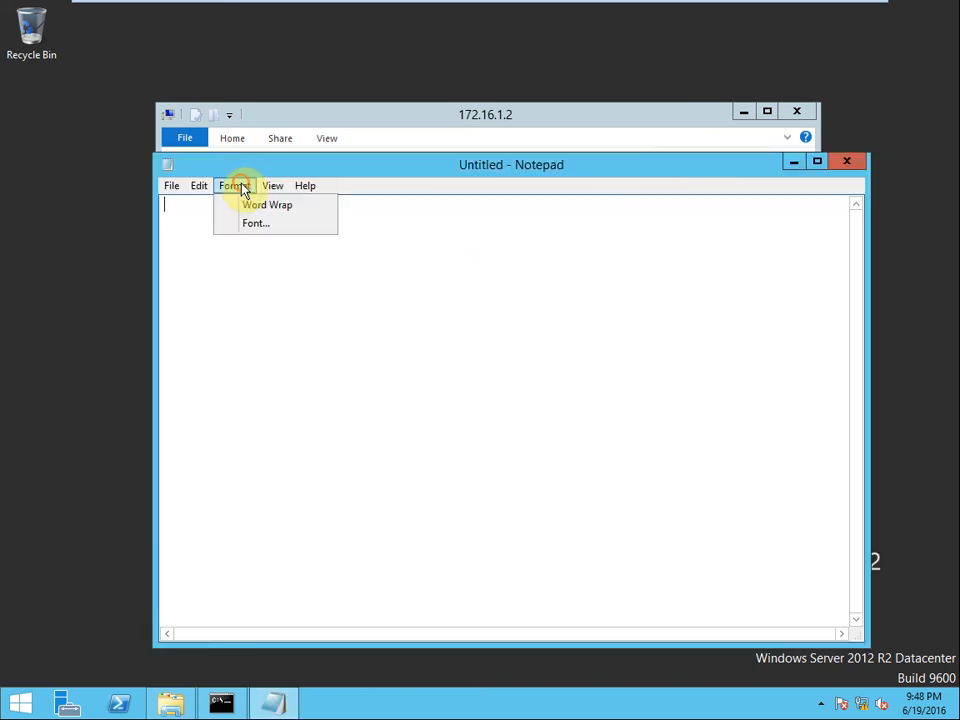
pyautogui.moveTo(218, 188)
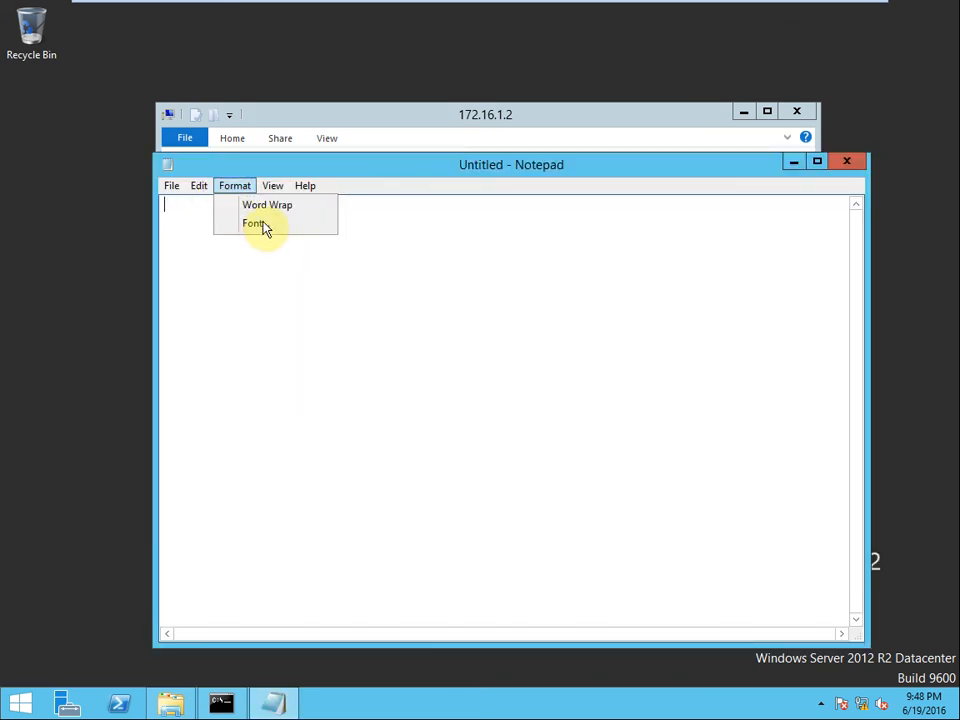
pyautogui.click(259, 221)
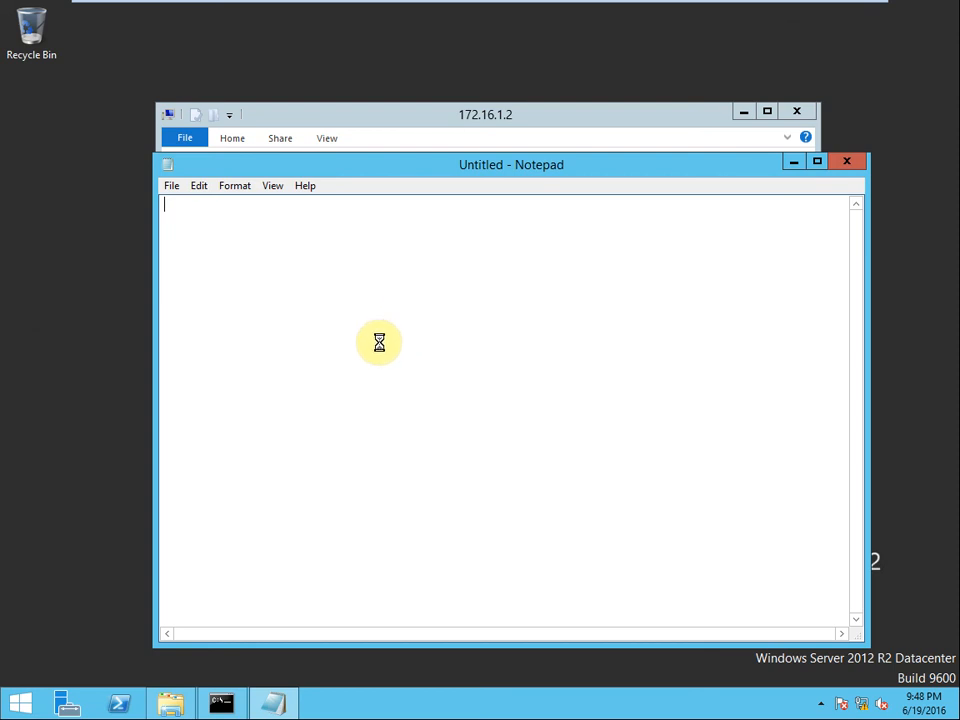
pyautogui.click(215, 13)
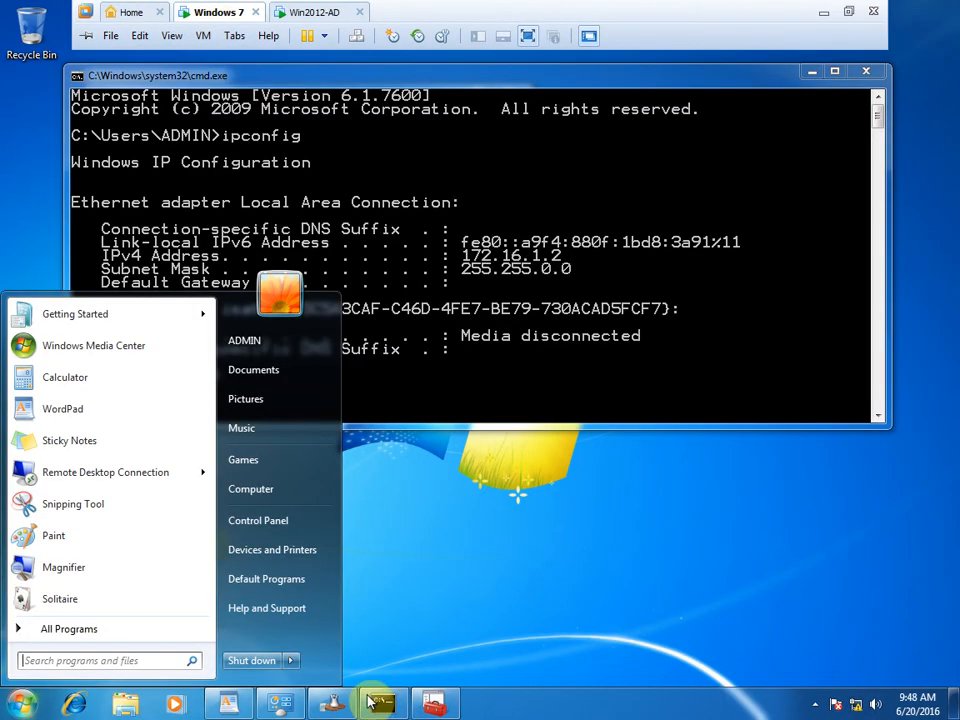
# Step: In the Lecture 6 WordPad document, start a new line under 'Remote Assistance' beginning with 'U'
pyautogui.click(230, 705)
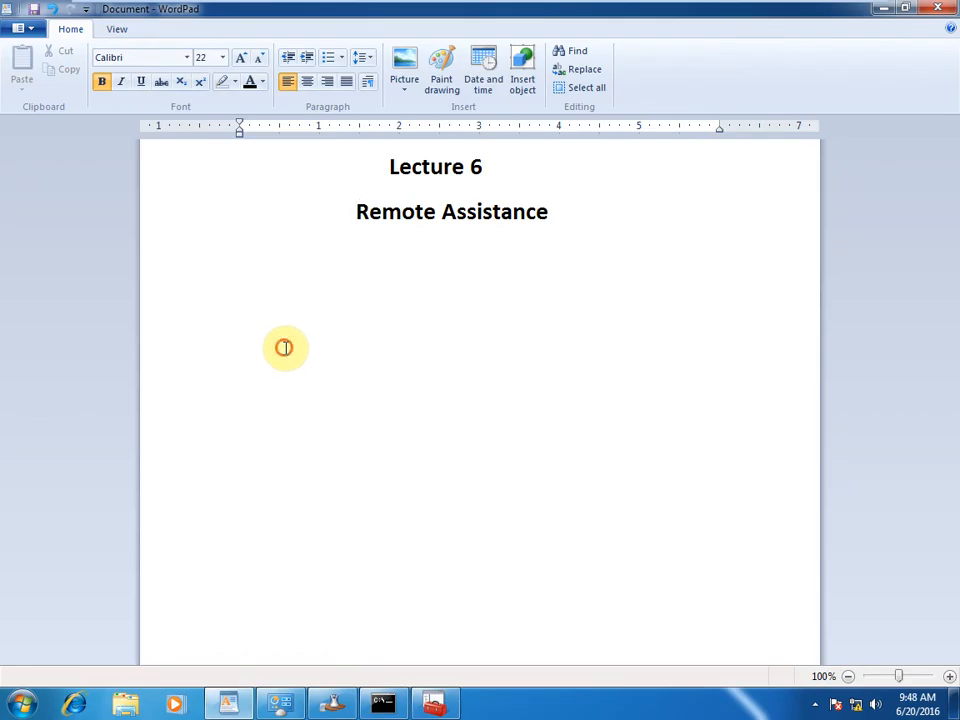
pyautogui.click(604, 201)
pyautogui.press('Return')
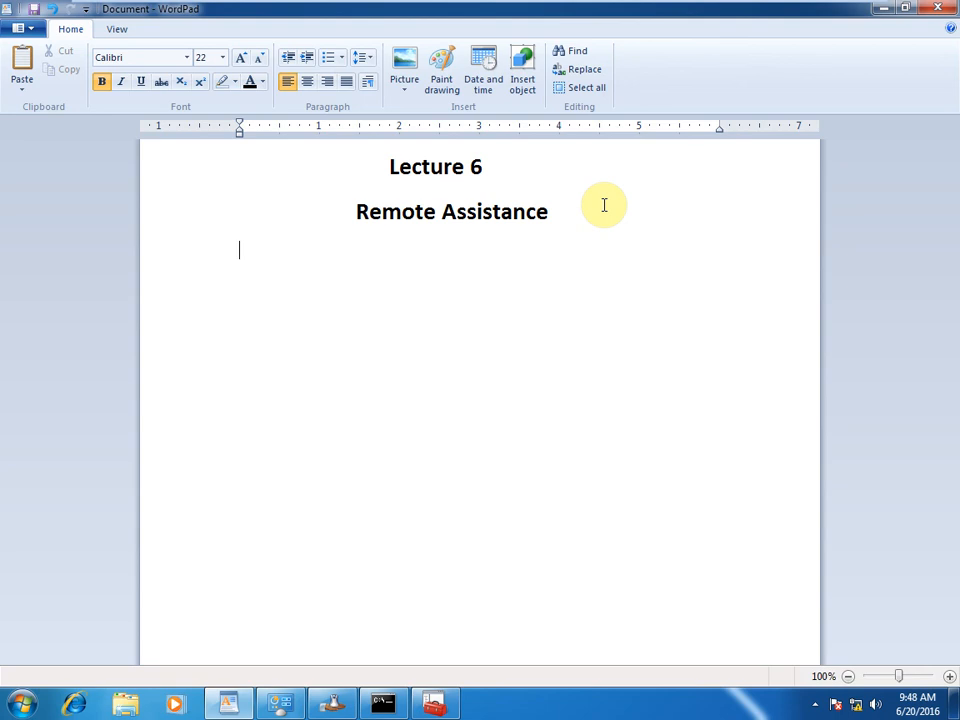
pyautogui.write('Uni')
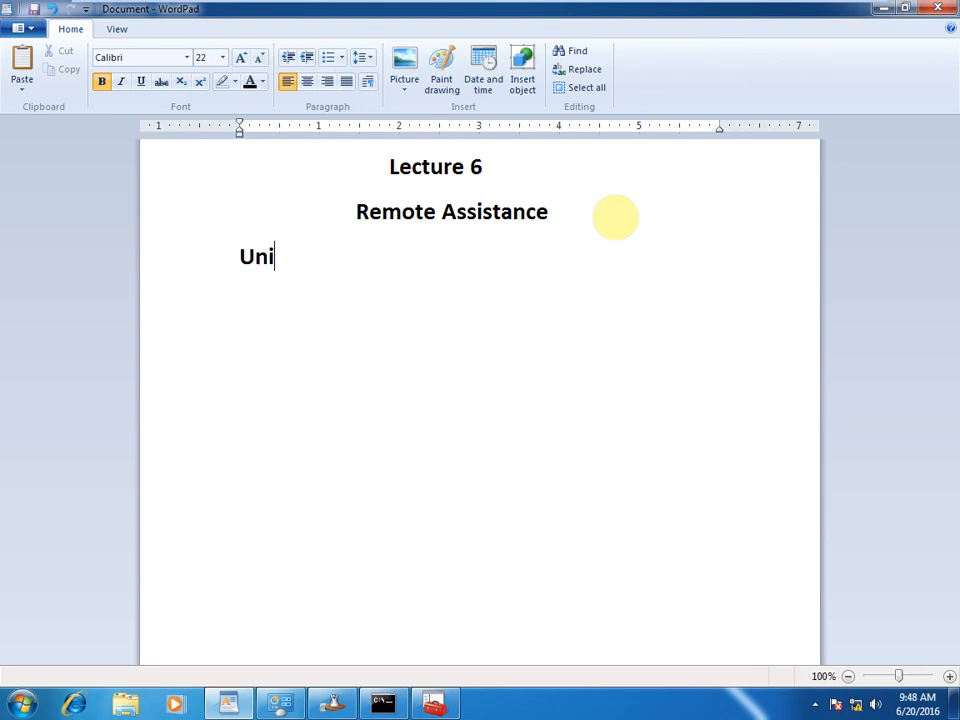
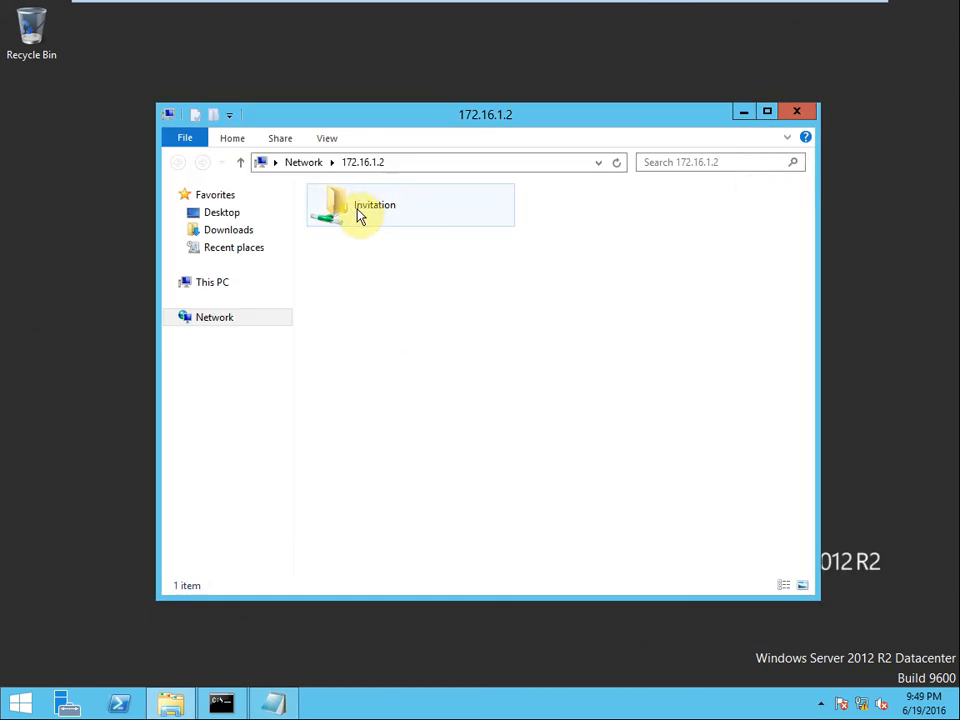
# Step: Copy the Invitation folder onto Local Disk (C:) and open it, showing Invitation.msrcIncident and New Text Document
pyautogui.click(362, 210)
pyautogui.rightClick(365, 206)
pyautogui.click(410, 314)
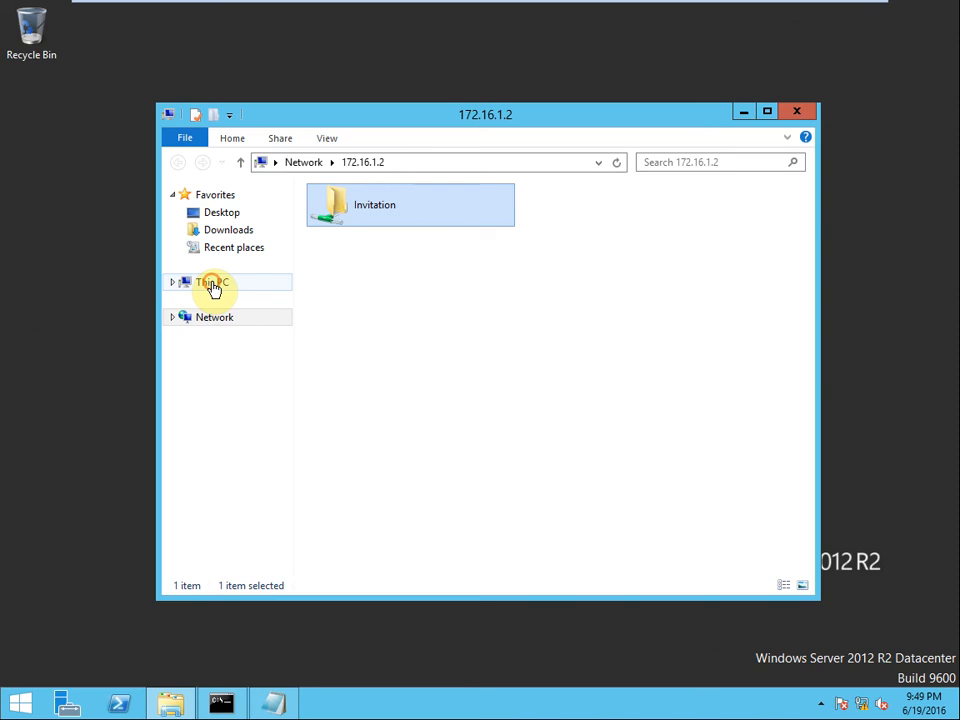
pyautogui.click(210, 286)
pyautogui.doubleClick(622, 390)
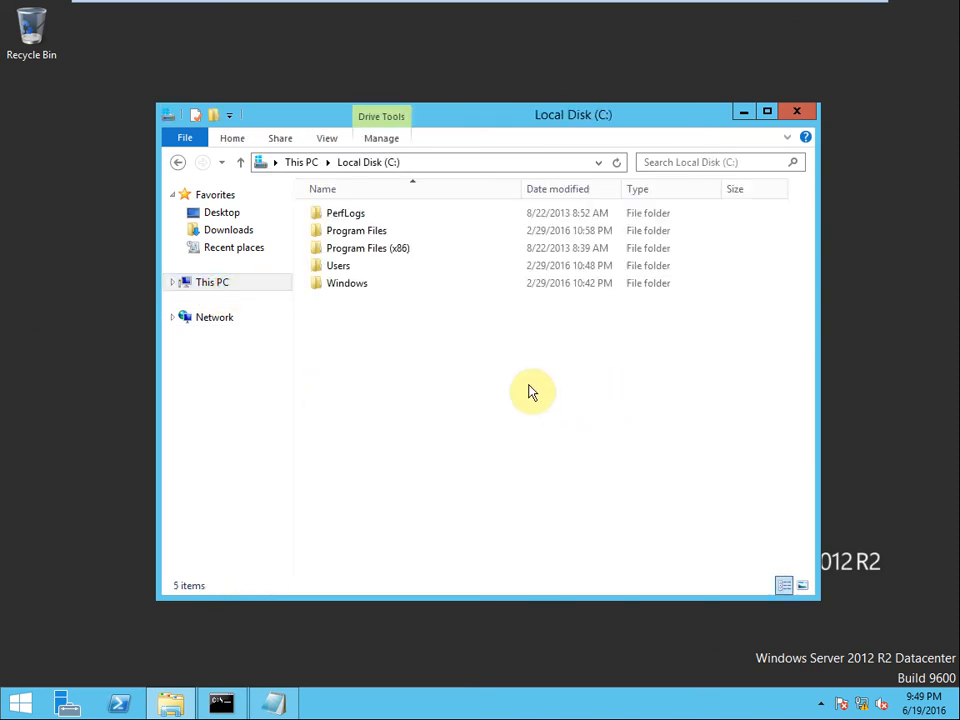
pyautogui.rightClick(365, 363)
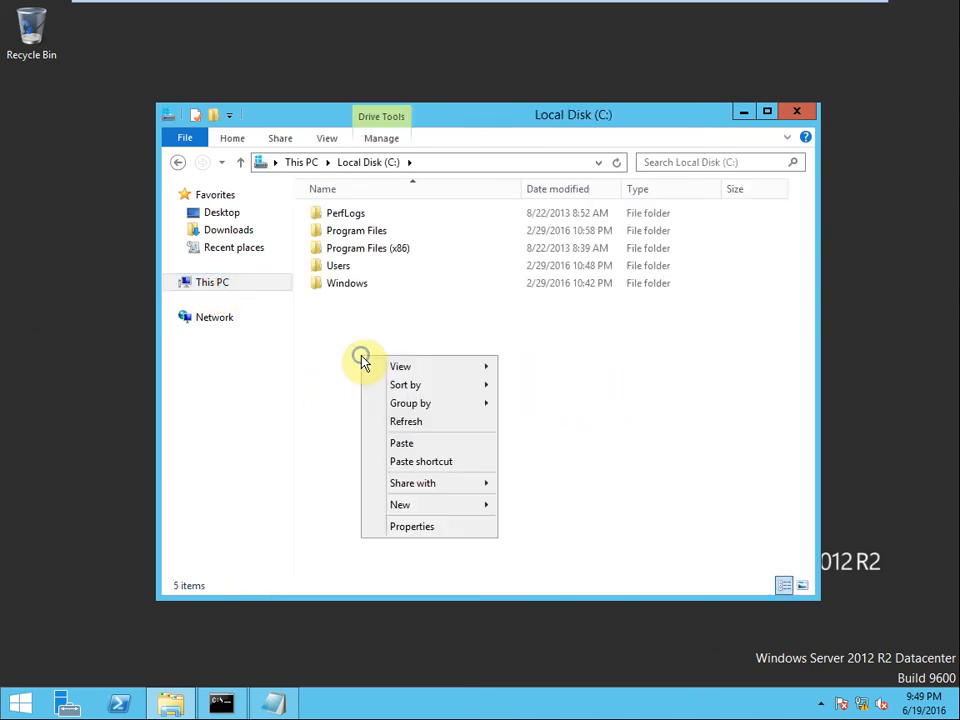
pyautogui.click(418, 443)
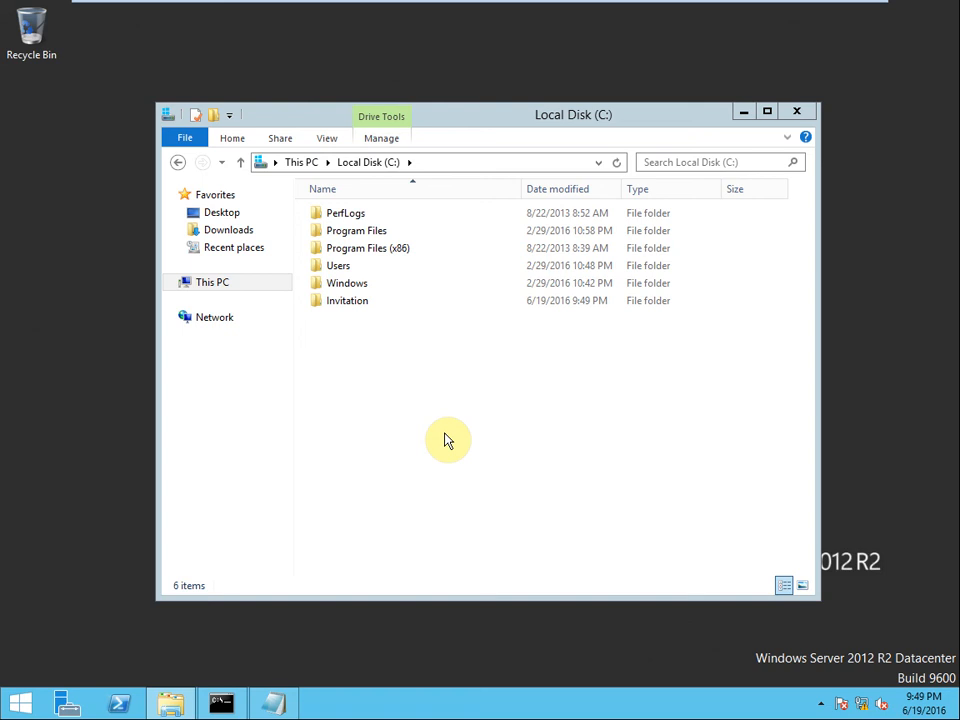
pyautogui.doubleClick(350, 304)
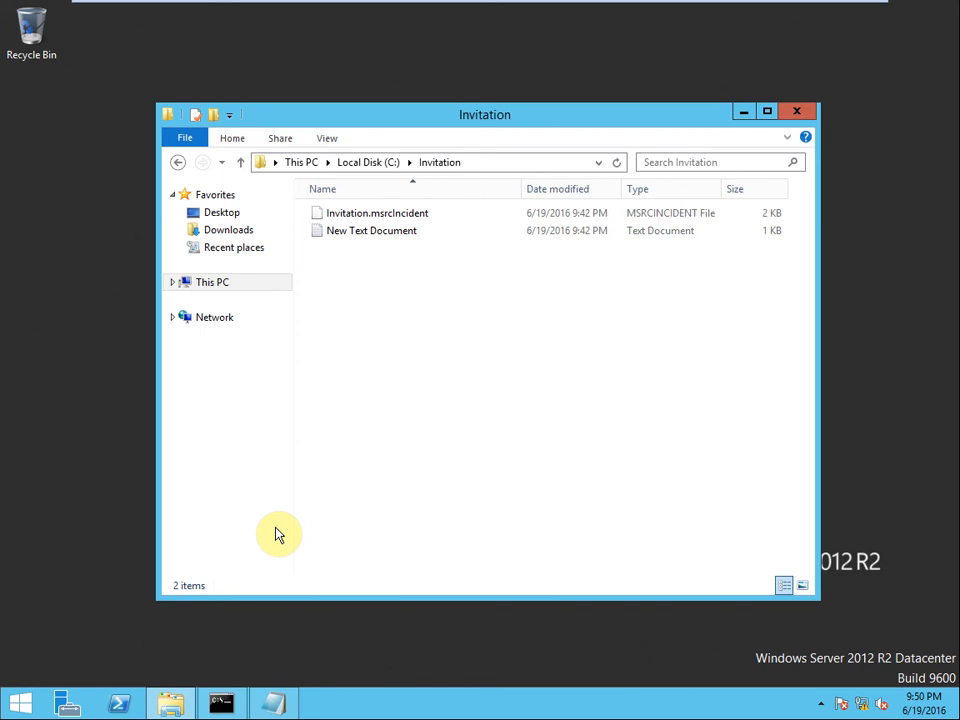
# Step: Switch to Server Manager and let its Dashboard finish loading
pyautogui.click(70, 713)
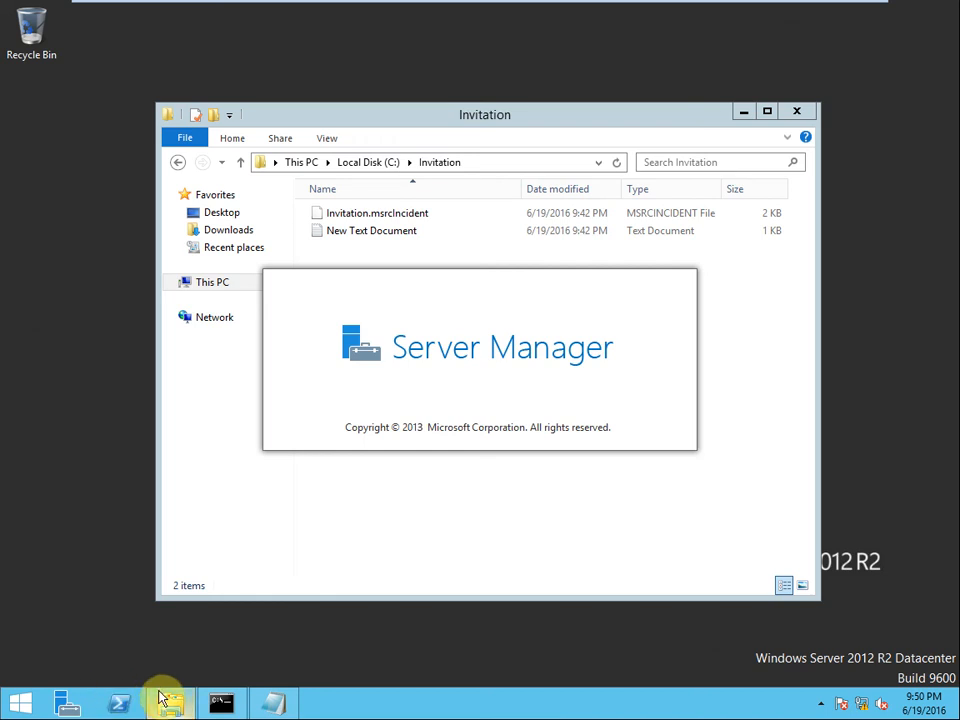
pyautogui.moveTo(168, 706)
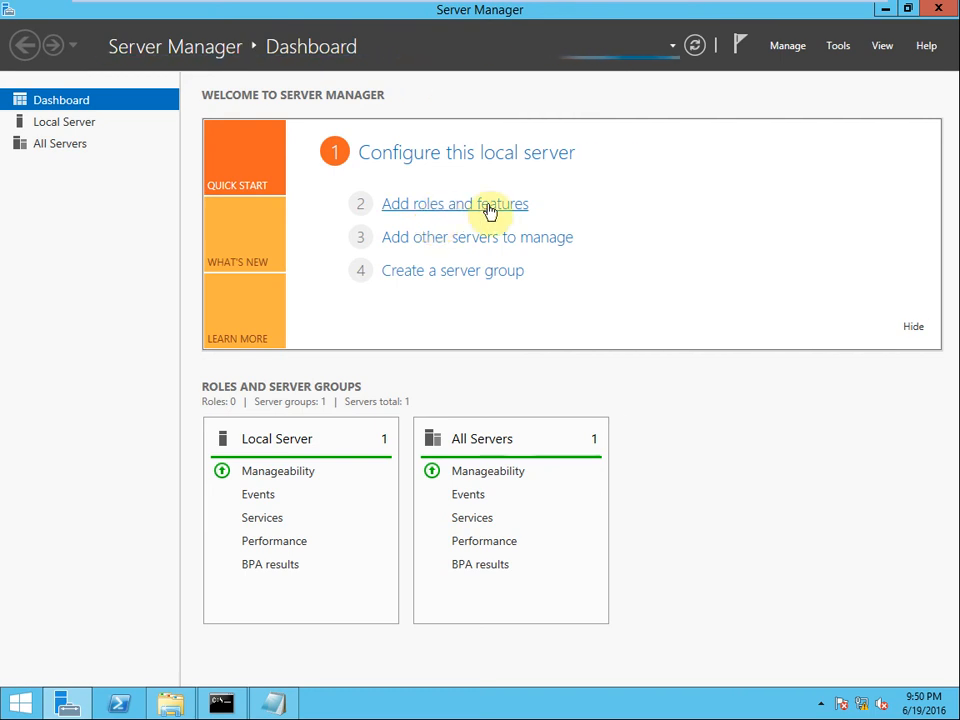
# Step: Start Add Roles and Features with role-based installation on the local server, skipping roles
pyautogui.click(462, 208)
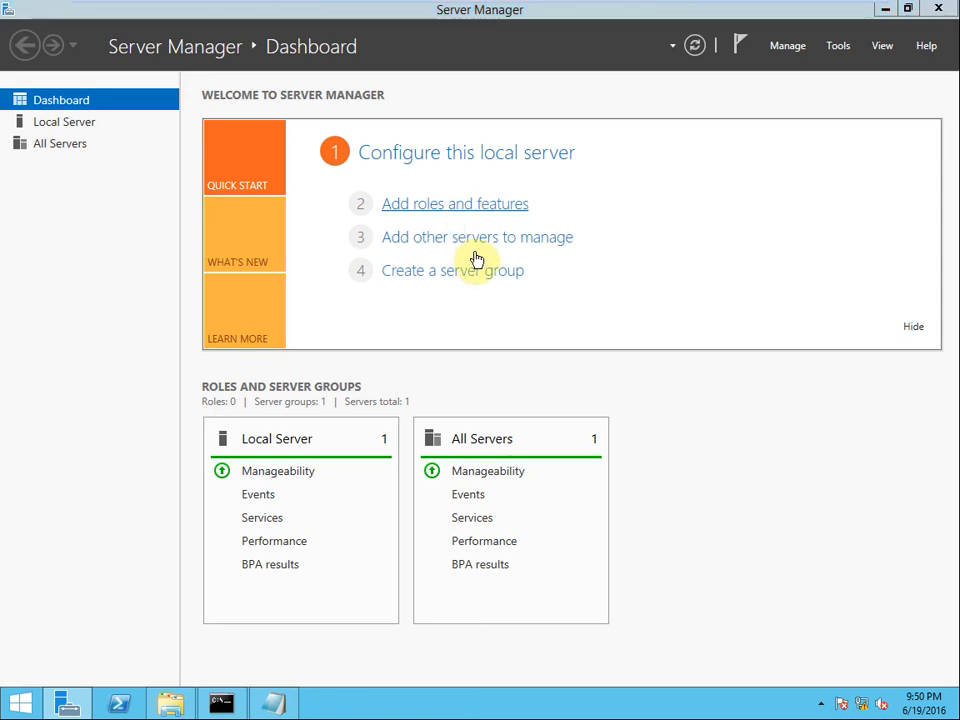
pyautogui.click(513, 514)
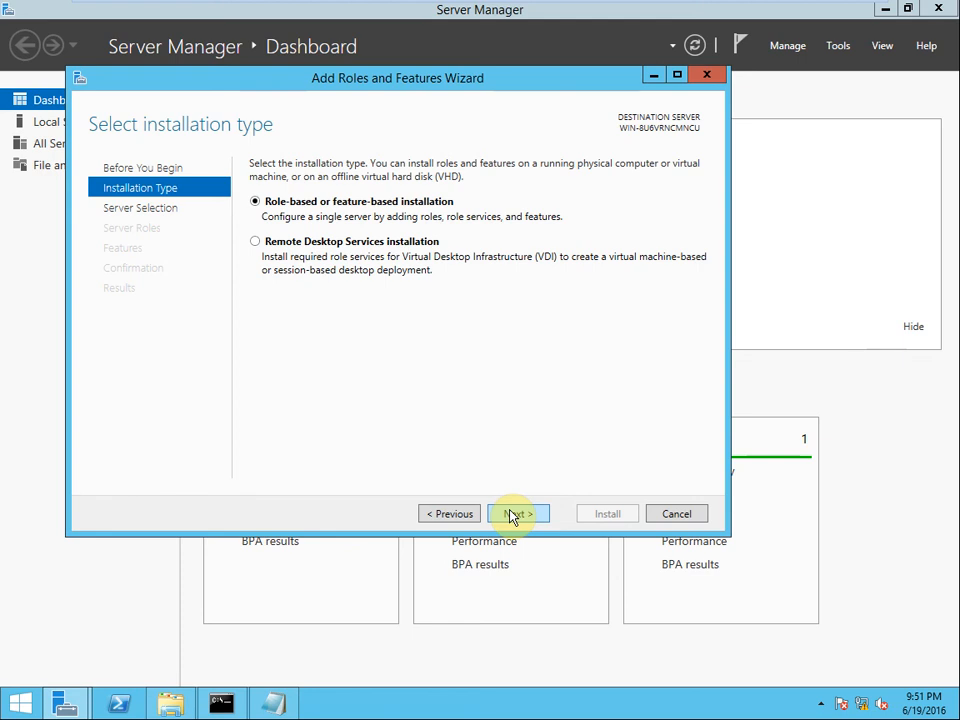
pyautogui.click(513, 514)
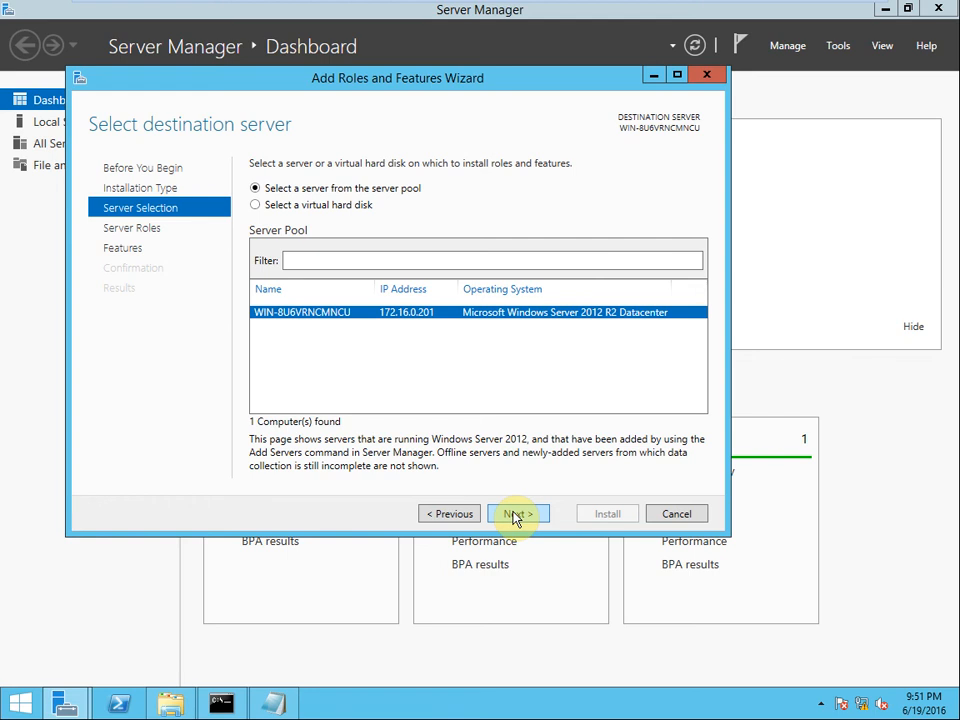
pyautogui.click(514, 515)
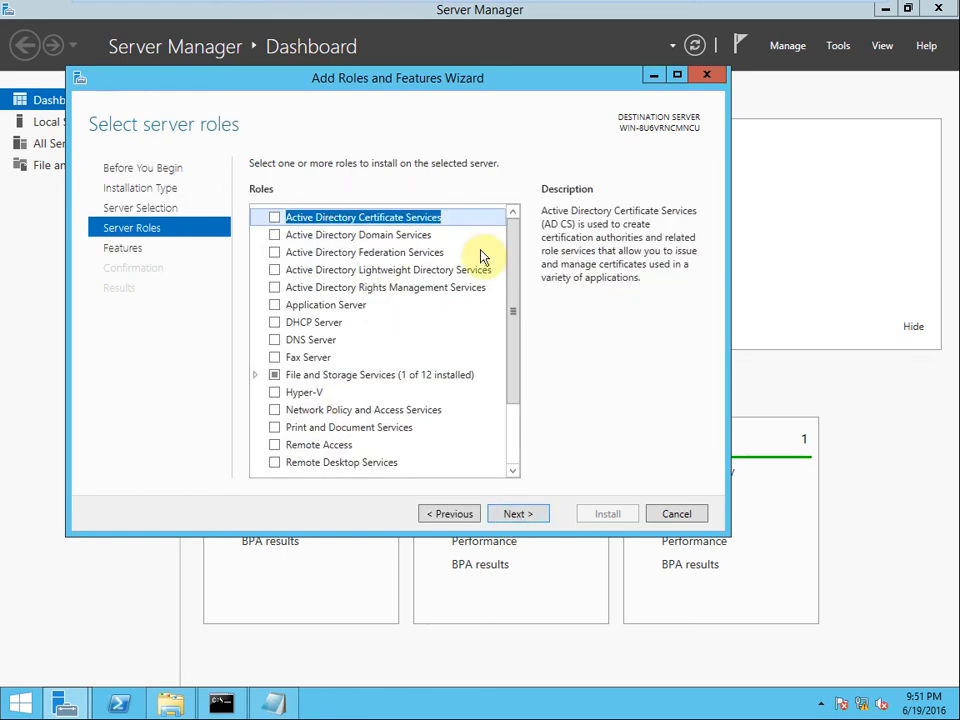
pyautogui.click(537, 516)
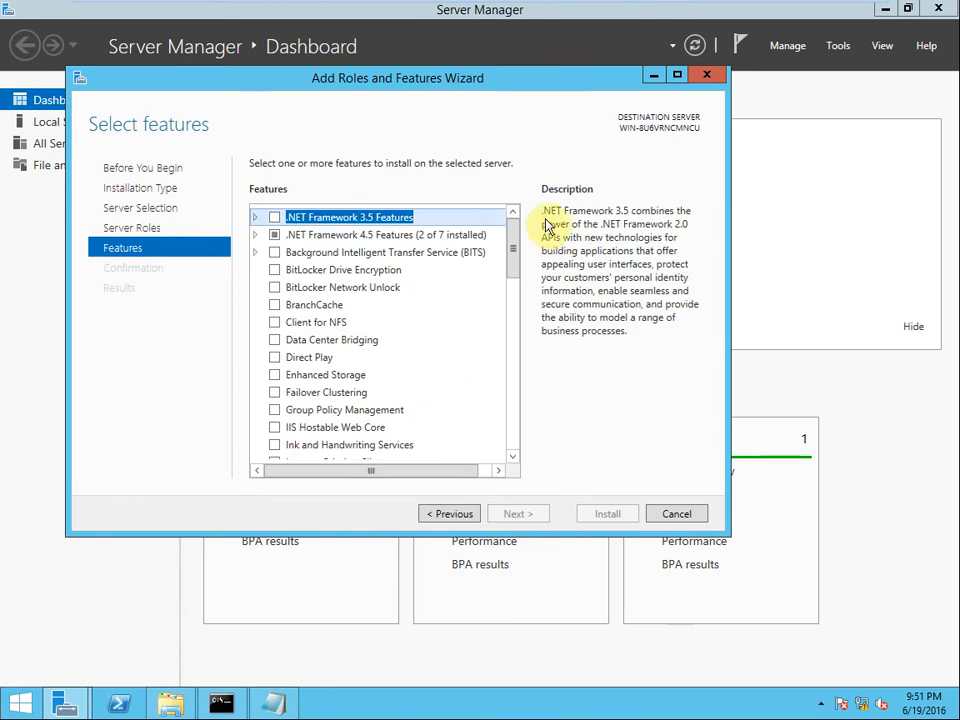
# Step: Tick Remote Assistance in the Features list, maximize the wizard, and begin installing it
pyautogui.moveTo(513, 262); pyautogui.dragTo(516, 364)
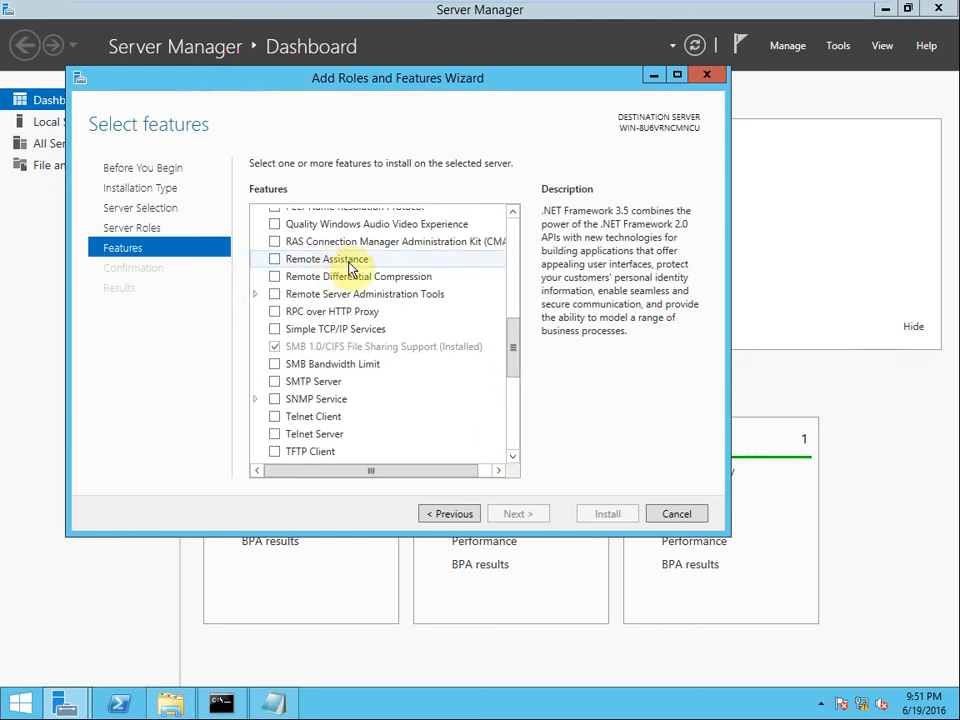
pyautogui.click(274, 259)
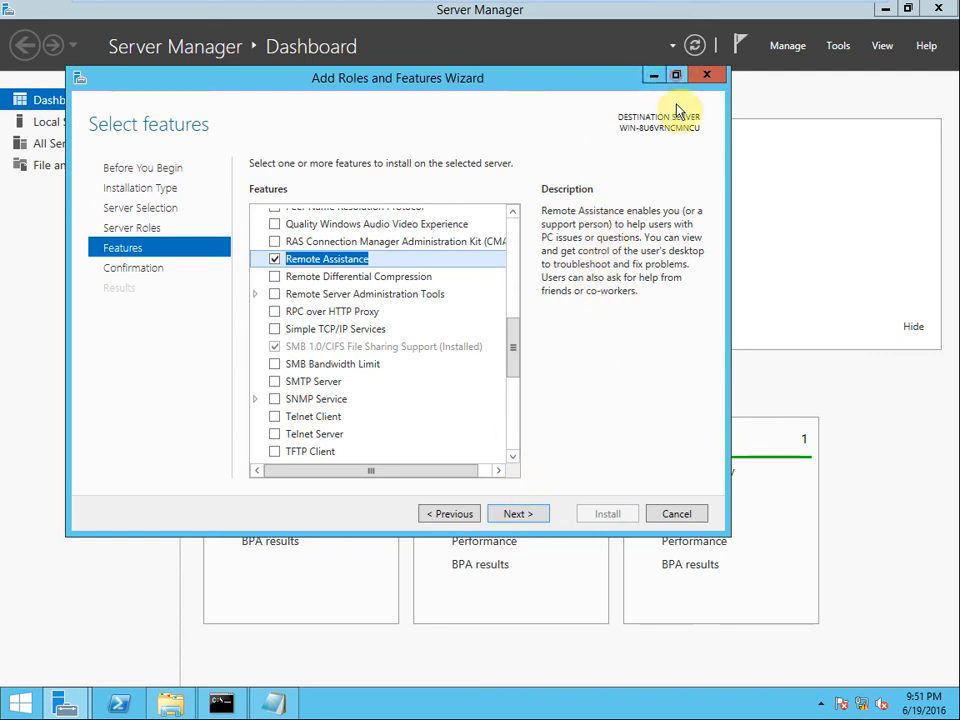
pyautogui.click(676, 76)
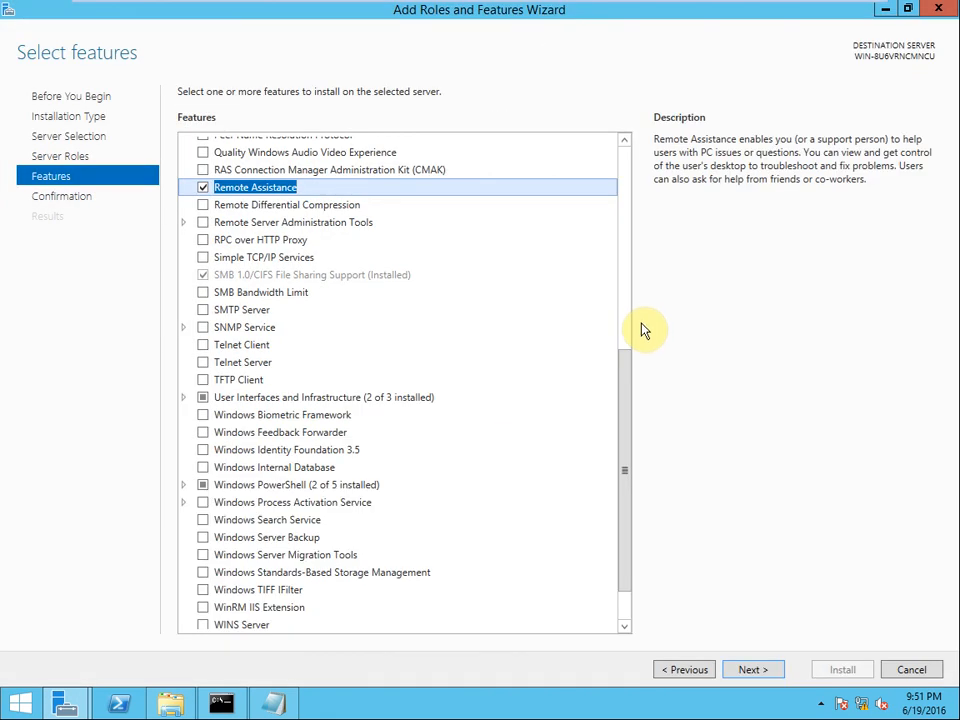
pyautogui.click(758, 670)
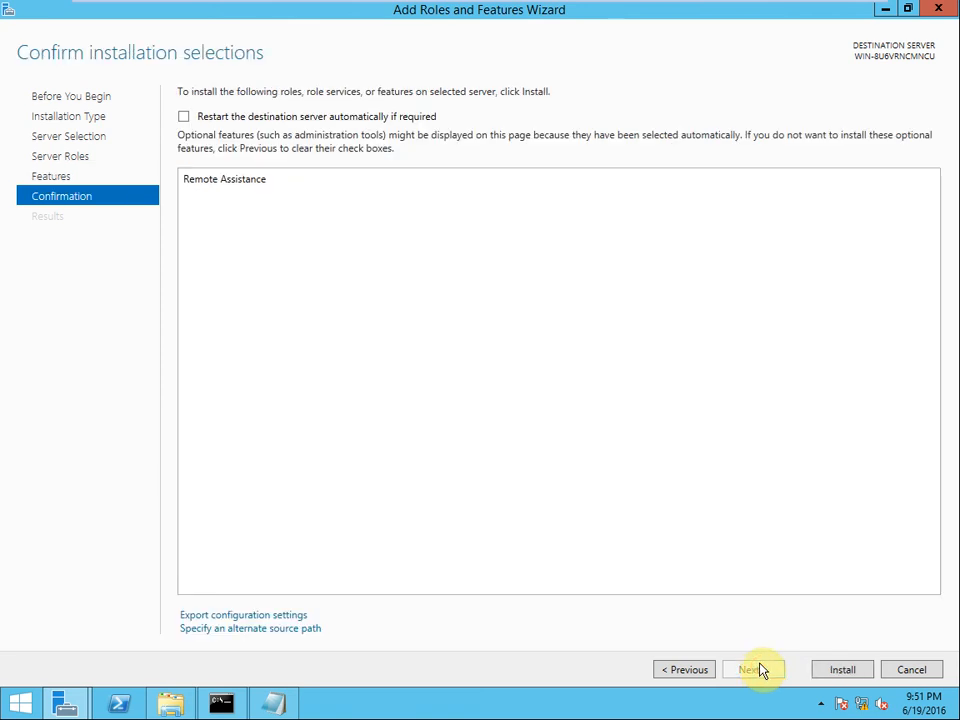
pyautogui.click(844, 673)
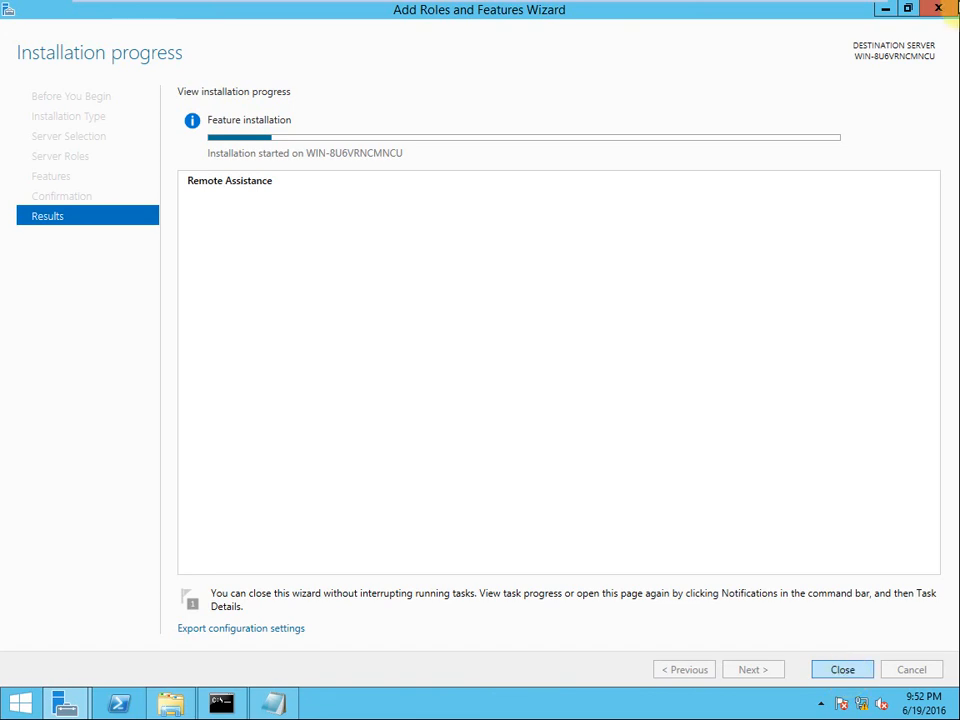
# Step: Wait for 'Installation succeeded', then close the Add Roles and Features Wizard
pyautogui.moveTo(620, 8)
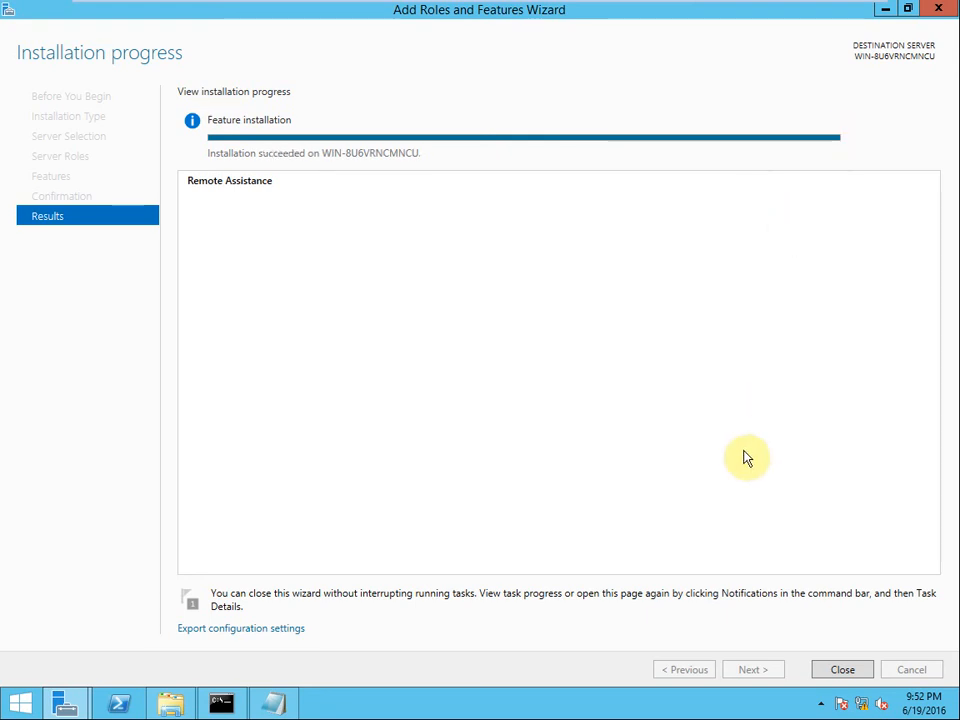
pyautogui.click(838, 672)
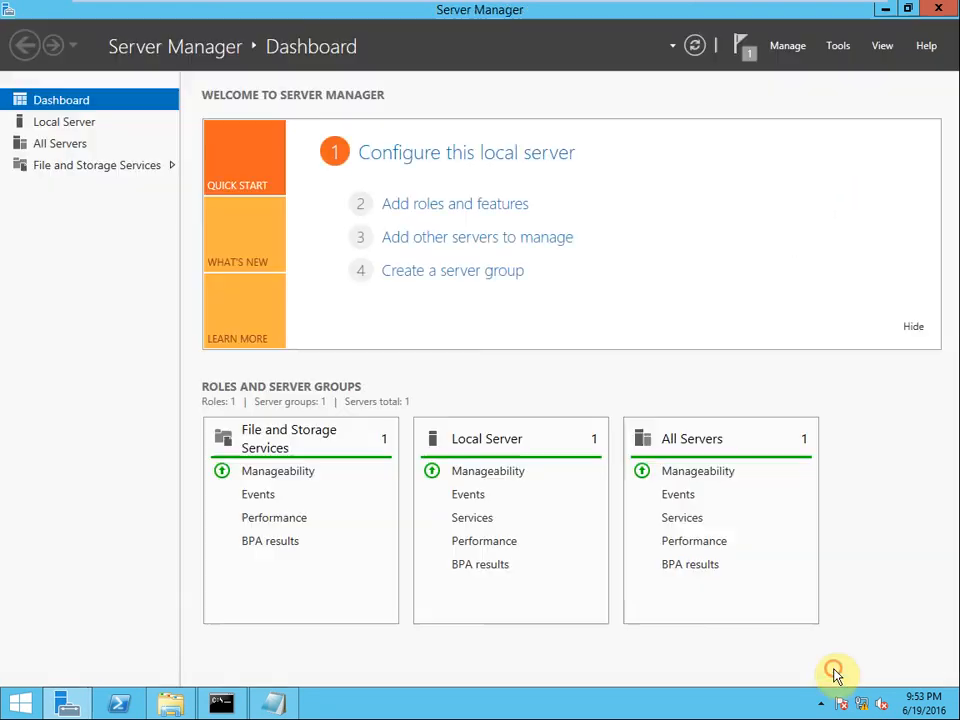
# Step: Launch Invitation.msrcIncident from C:\Invitation to start Windows Remote Assistance
pyautogui.click(6, 714)
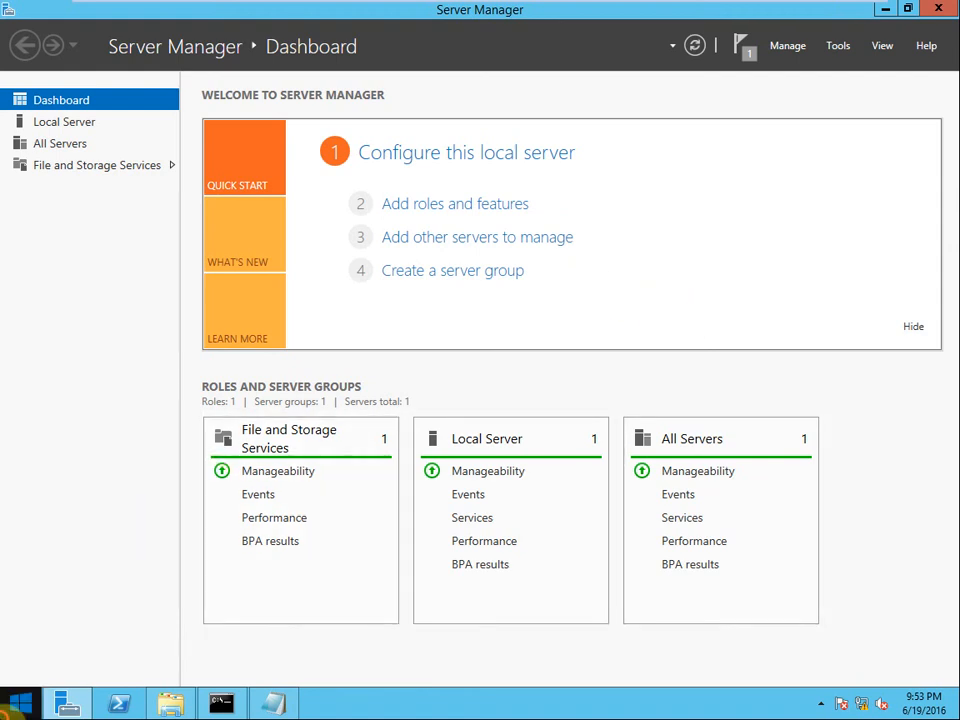
pyautogui.click(180, 343)
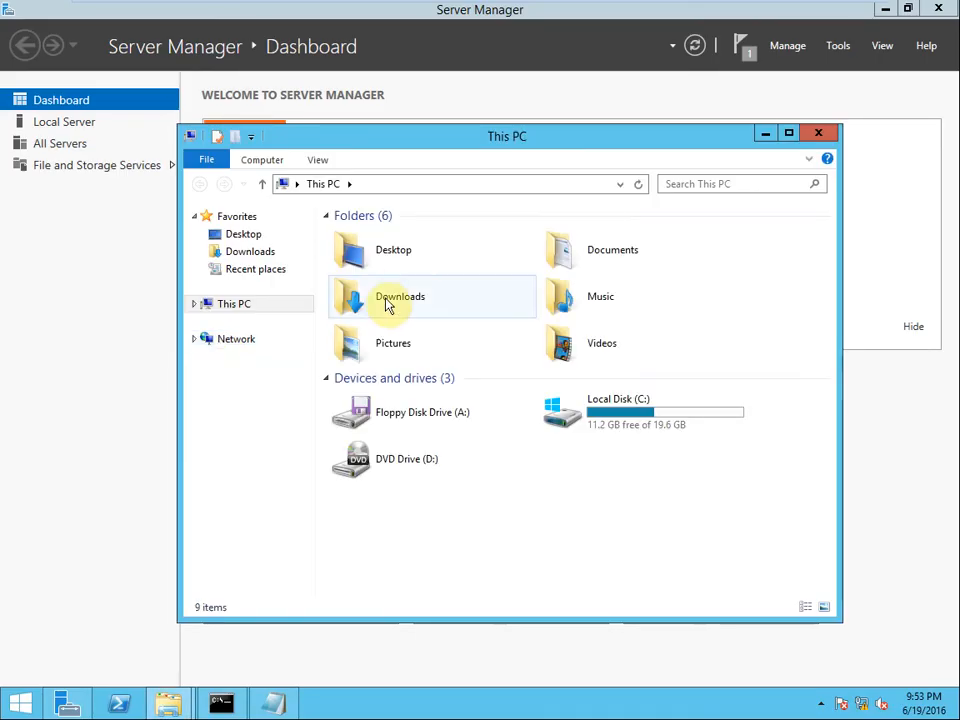
pyautogui.doubleClick(624, 421)
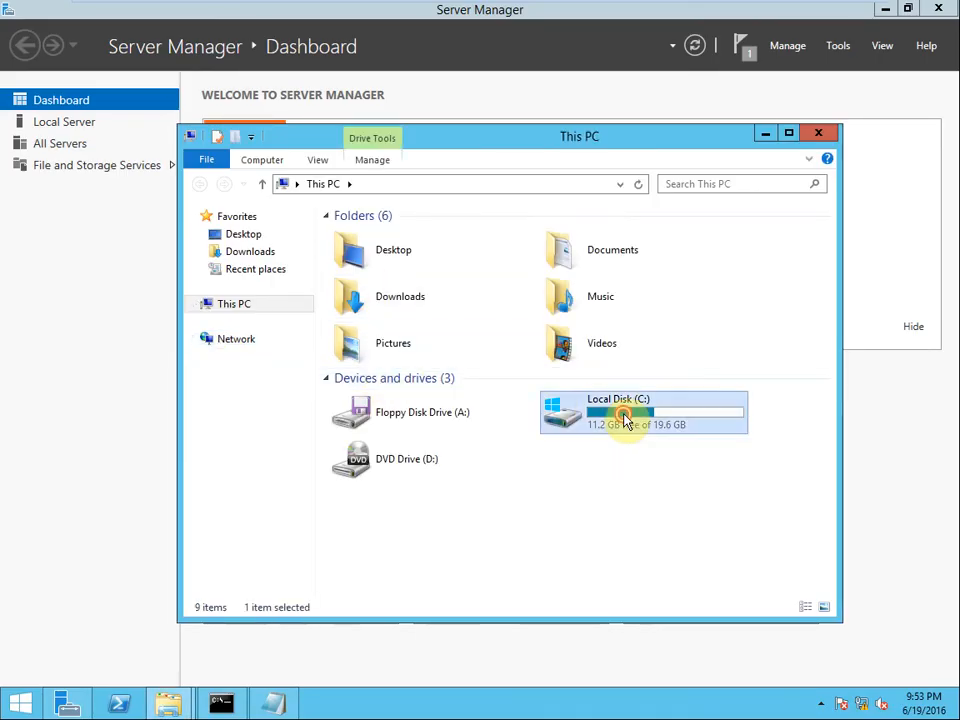
pyautogui.doubleClick(367, 238)
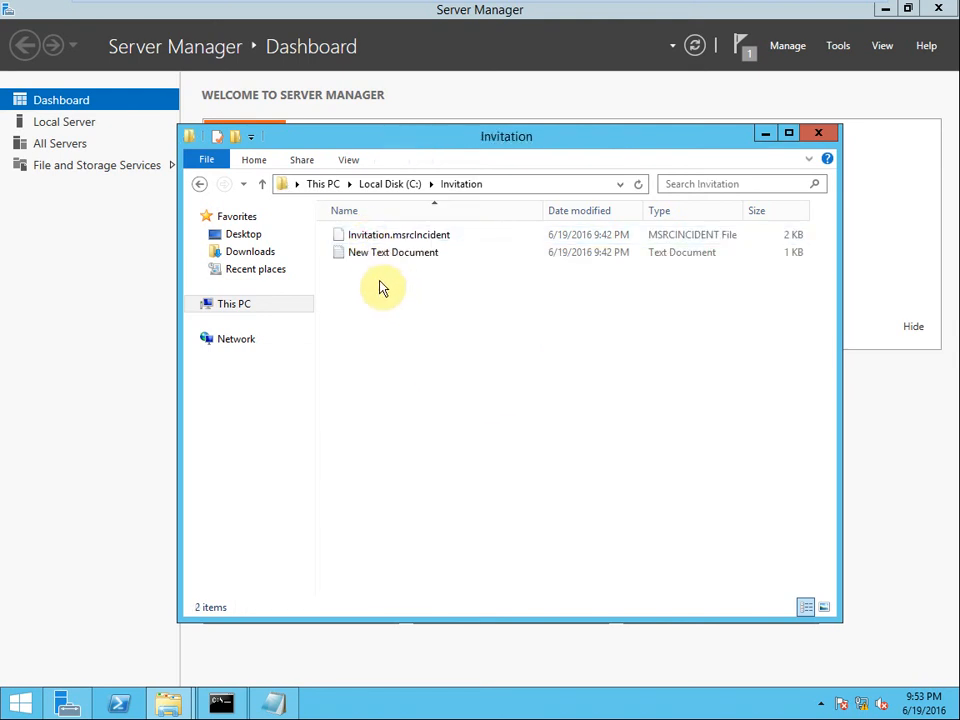
pyautogui.doubleClick(427, 240)
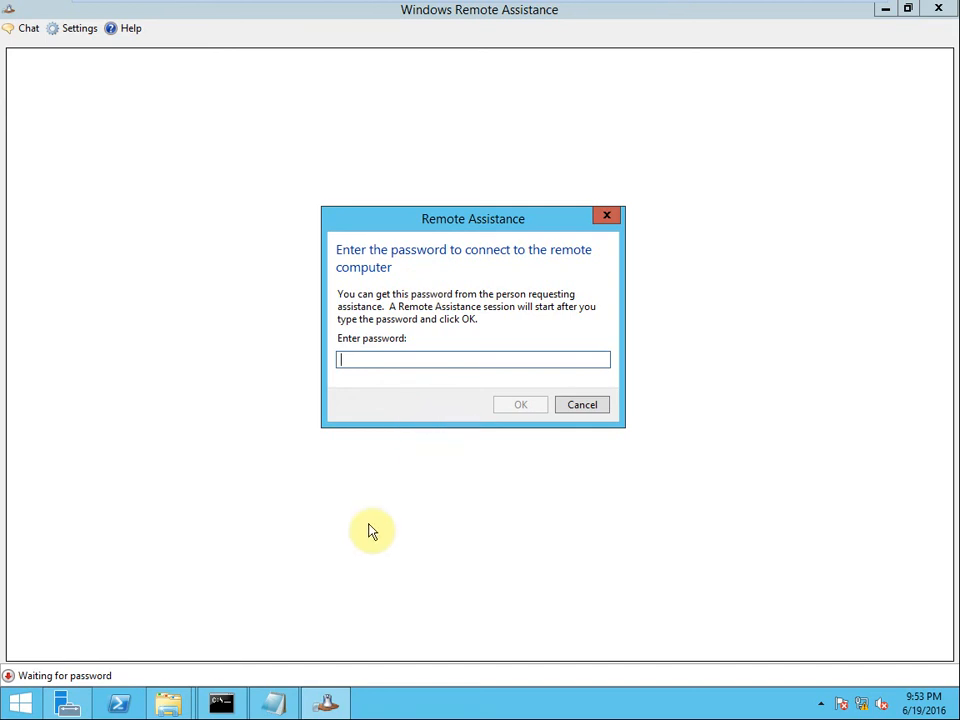
pyautogui.click(275, 704)
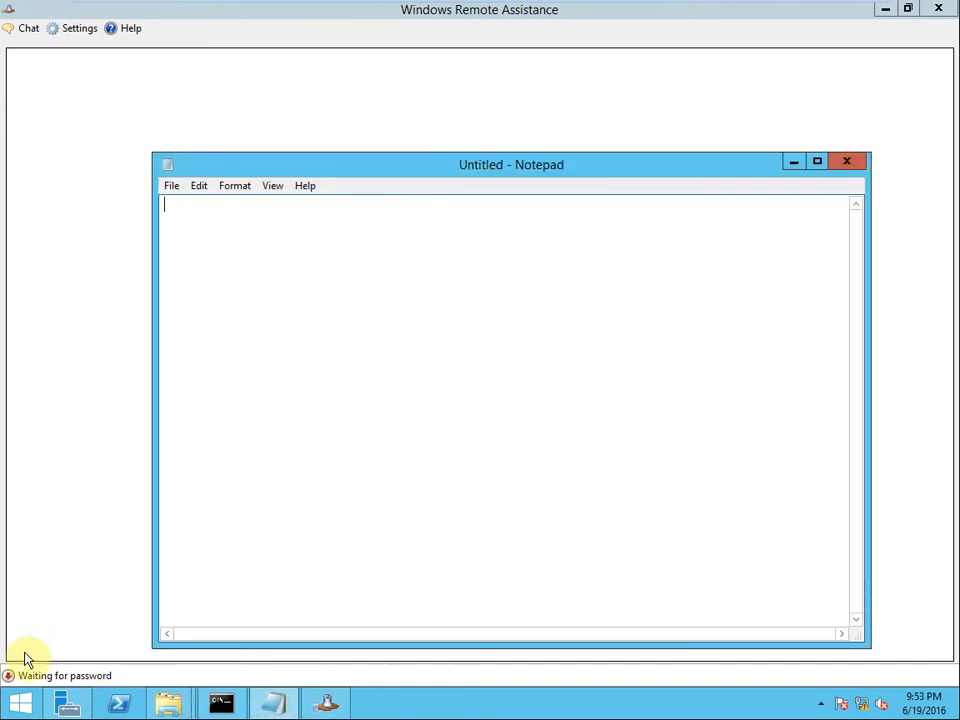
# Step: Open New Text Document in C:\Invitation, select the password, and minimize its windows
pyautogui.click(8, 710)
pyautogui.click(160, 334)
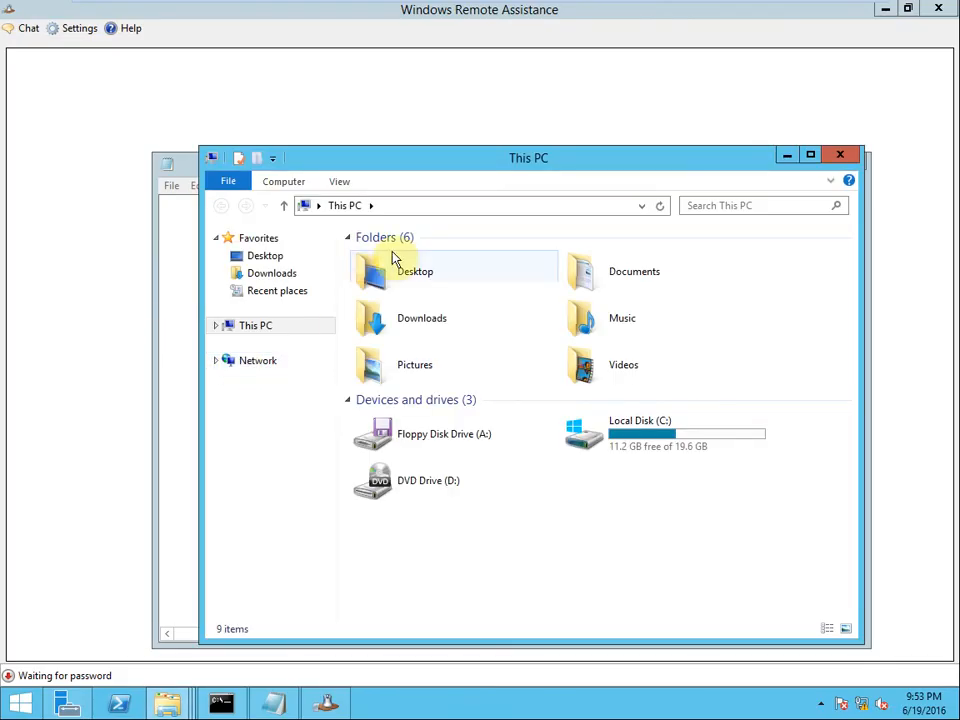
pyautogui.doubleClick(641, 440)
pyautogui.doubleClick(395, 258)
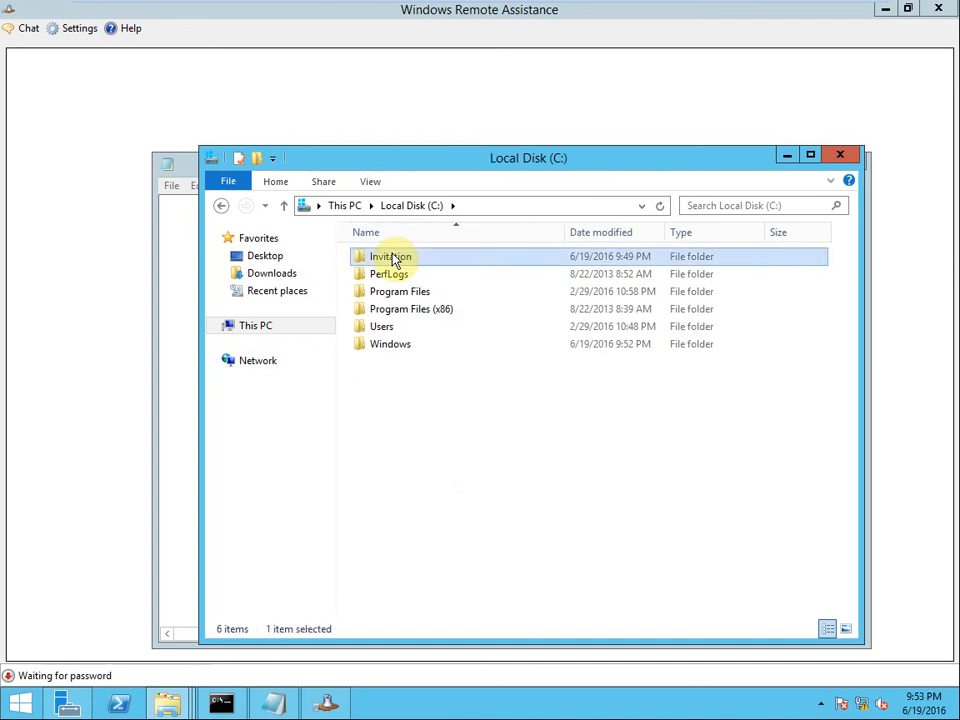
pyautogui.doubleClick(383, 275)
pyautogui.moveTo(117, 75); pyautogui.dragTo(27, 74)
pyautogui.hotkey('ctrl', 'c')
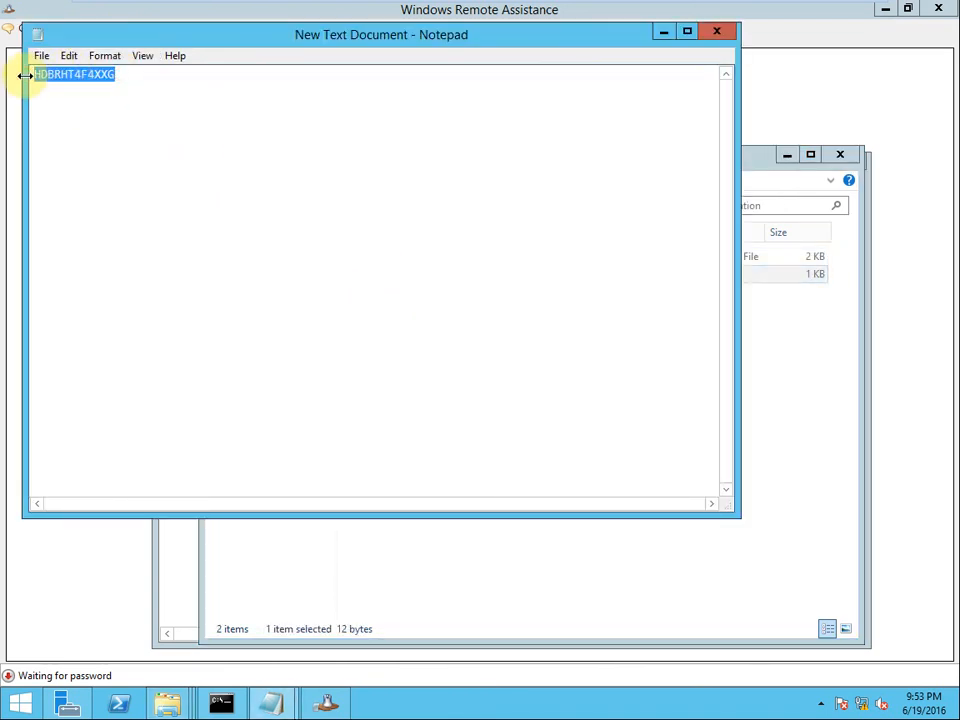
pyautogui.click(664, 35)
pyautogui.click(787, 155)
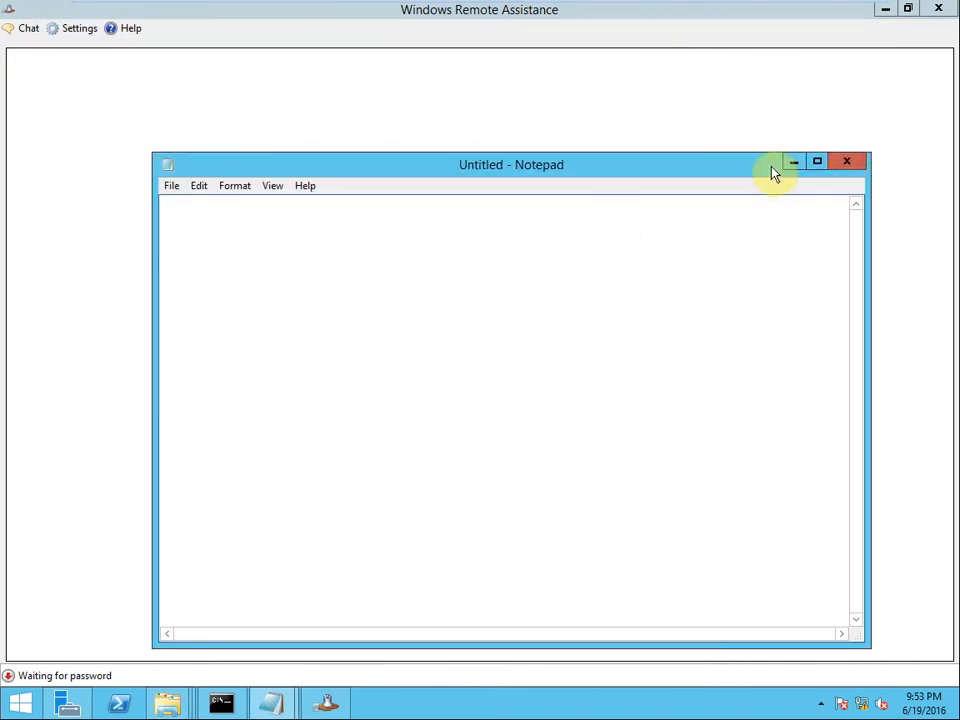
# Step: Paste the invitation password into the Enter password box and confirm with OK
pyautogui.click(790, 162)
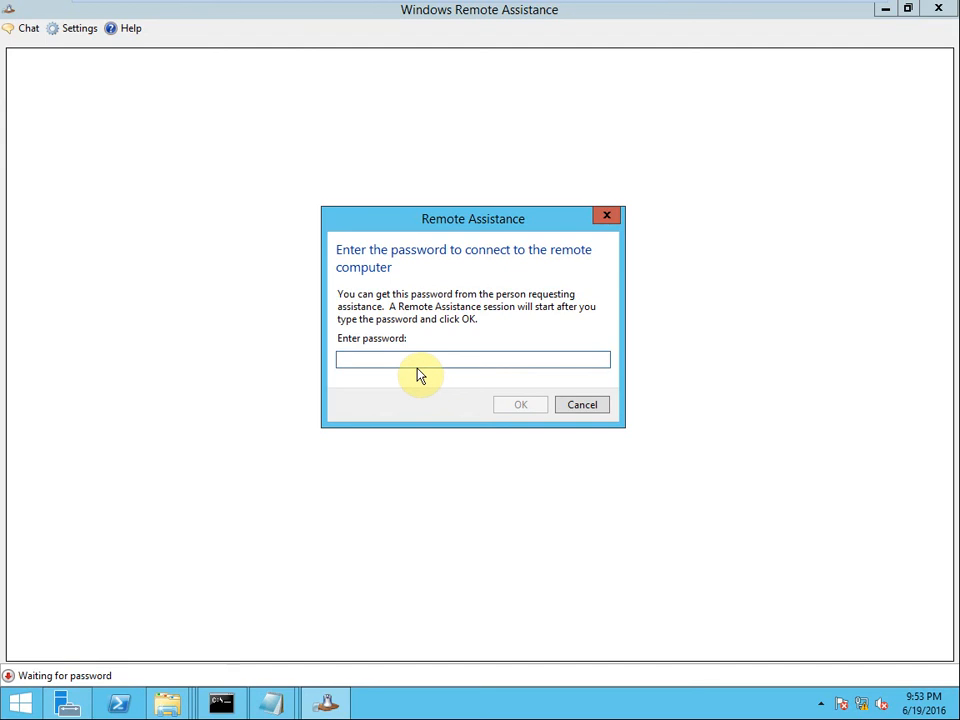
pyautogui.hotkey('ctrl', 'v')
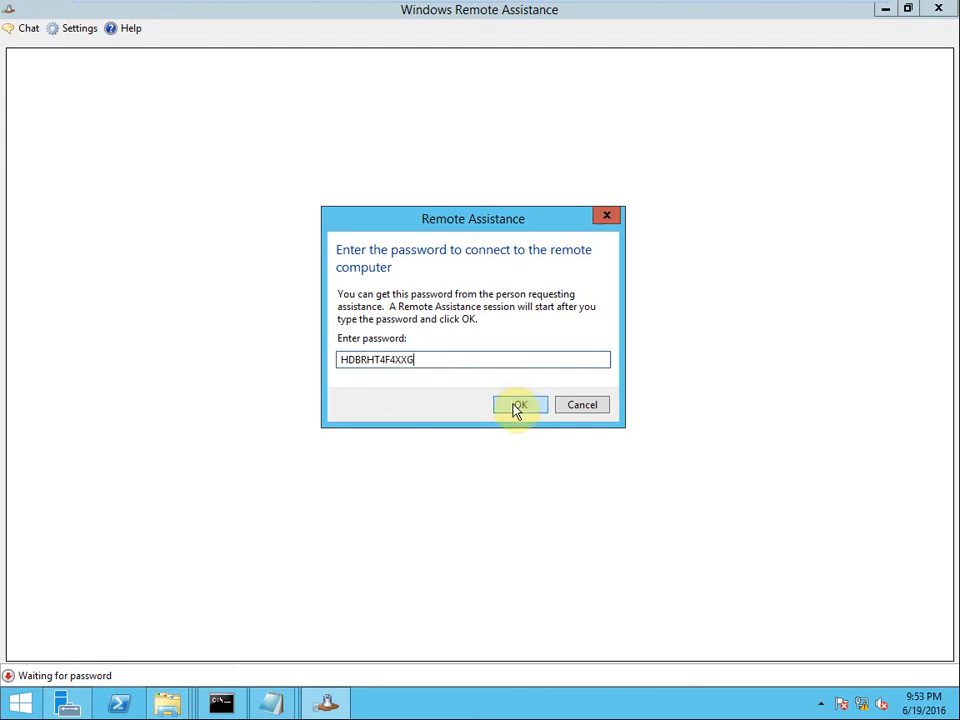
pyautogui.click(515, 408)
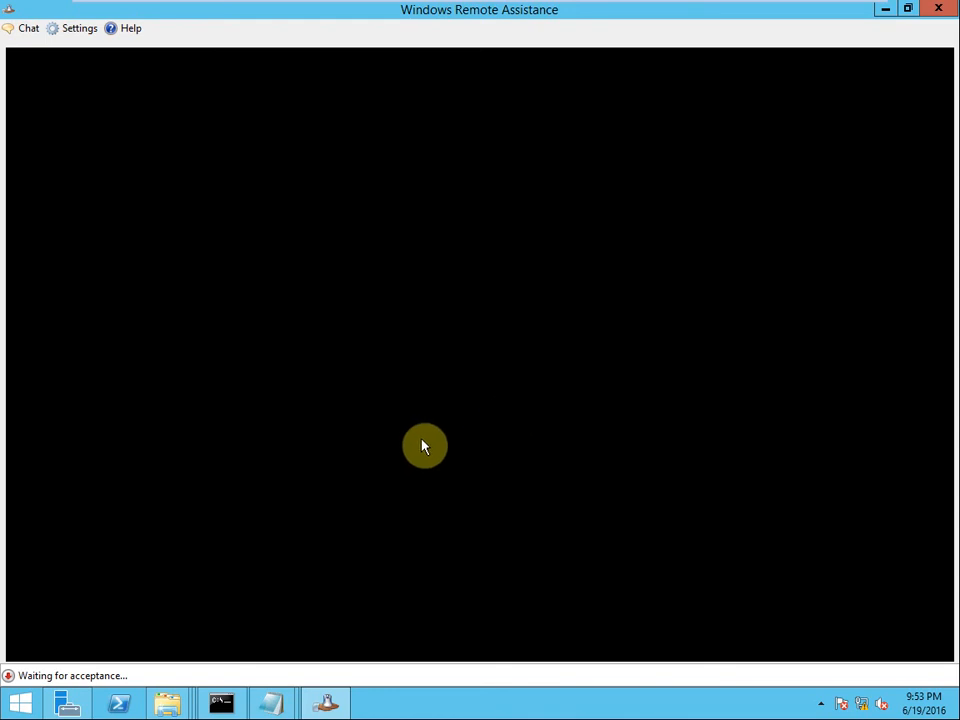
pyautogui.moveTo(574, 6)
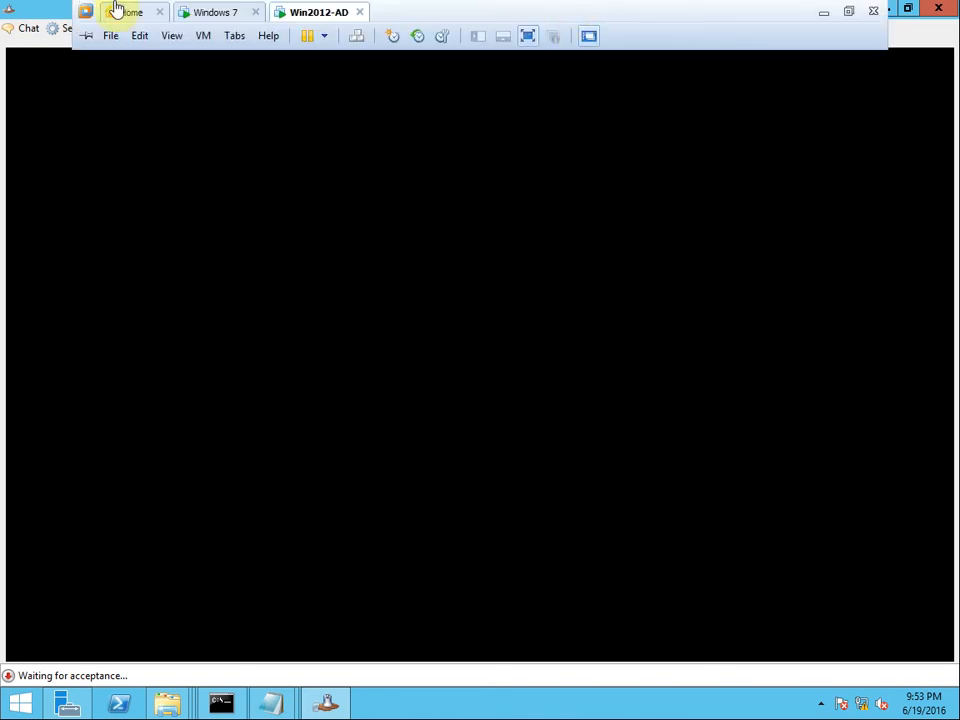
# Step: On the Windows 7 VM, allow the helper to connect, then return to the Win2012-AD tab
pyautogui.click(208, 10)
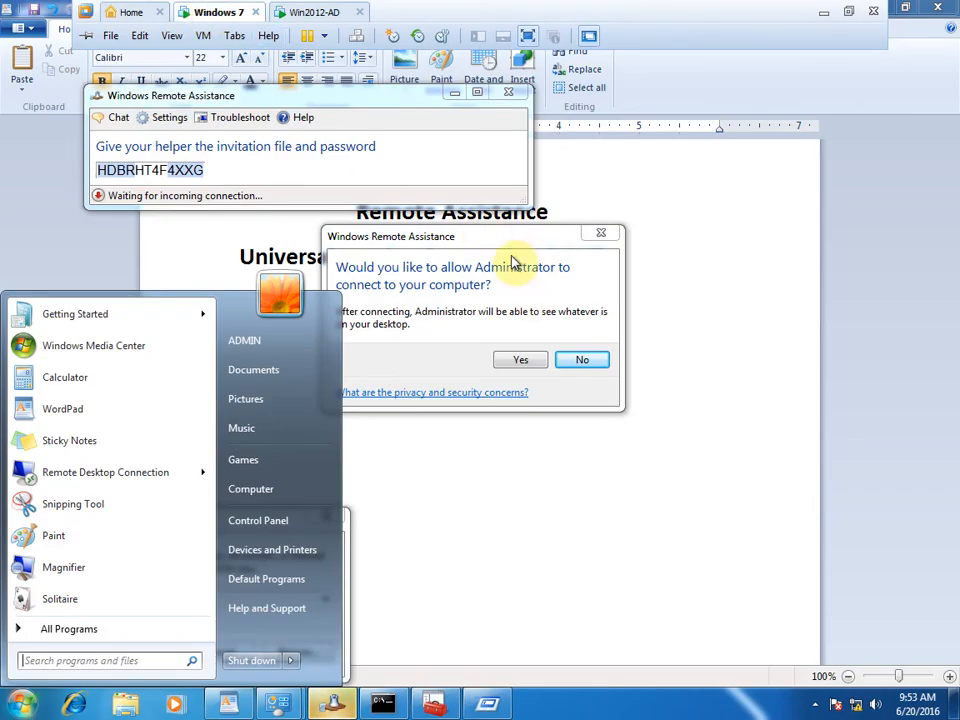
pyautogui.moveTo(495, 236); pyautogui.dragTo(607, 224)
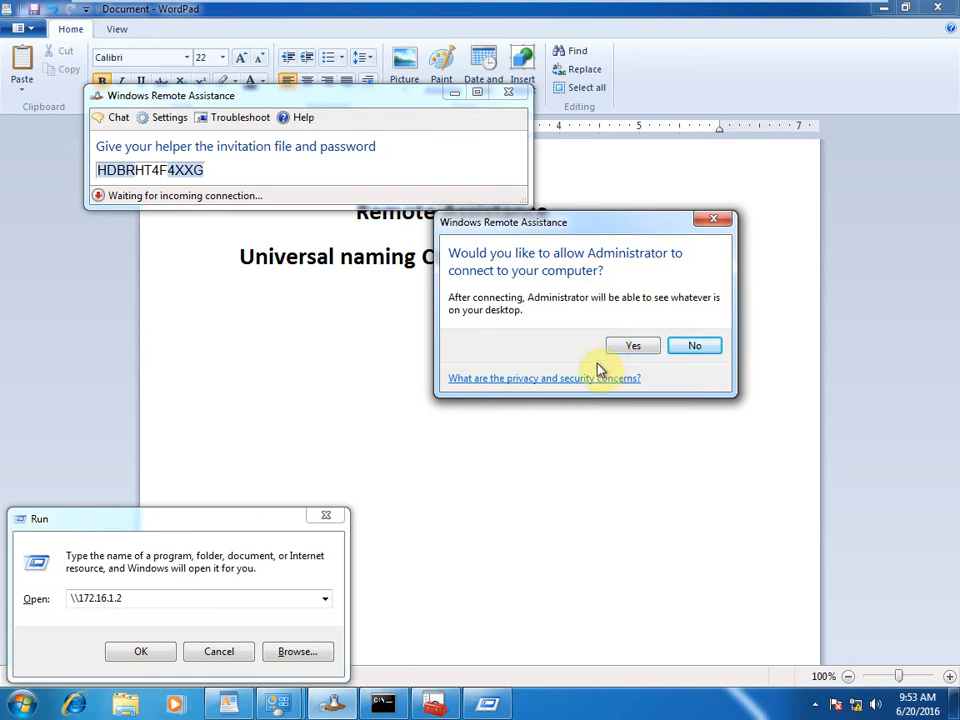
pyautogui.moveTo(305, 10)
pyautogui.click(630, 346)
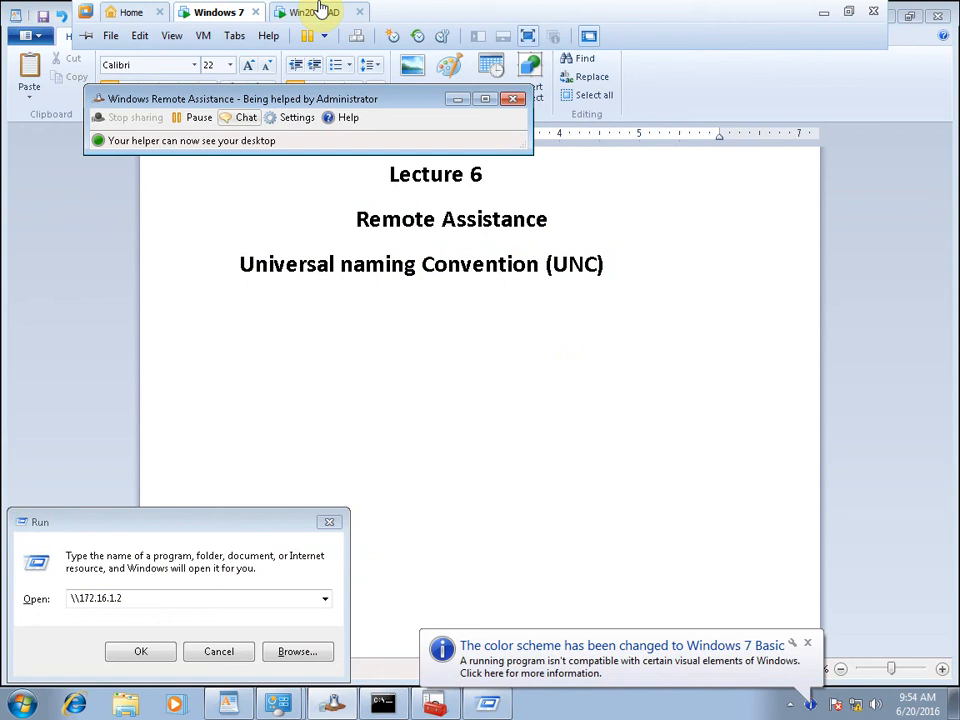
pyautogui.click(319, 12)
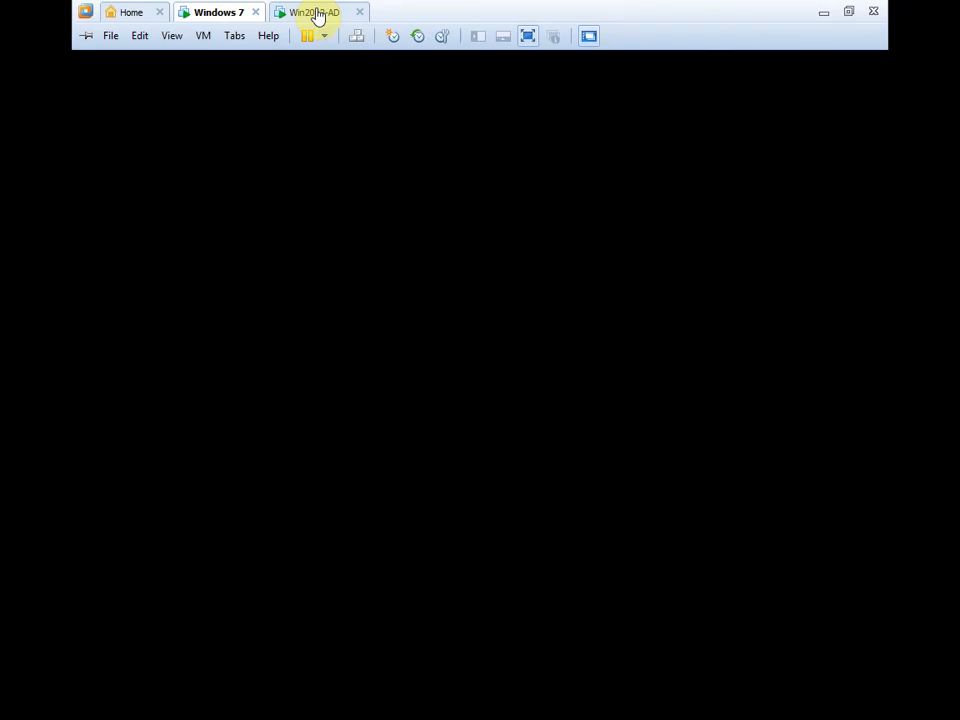